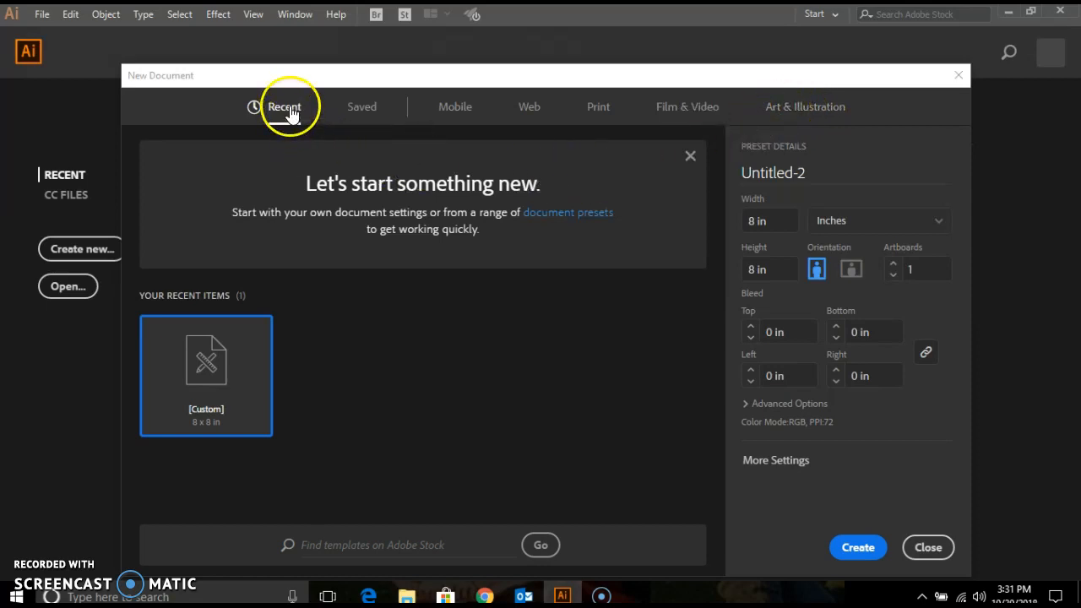
Create an Art & Illustration document named Basic Shapes, with units in inches, 8 in wide and 8 in high
click(821, 114)
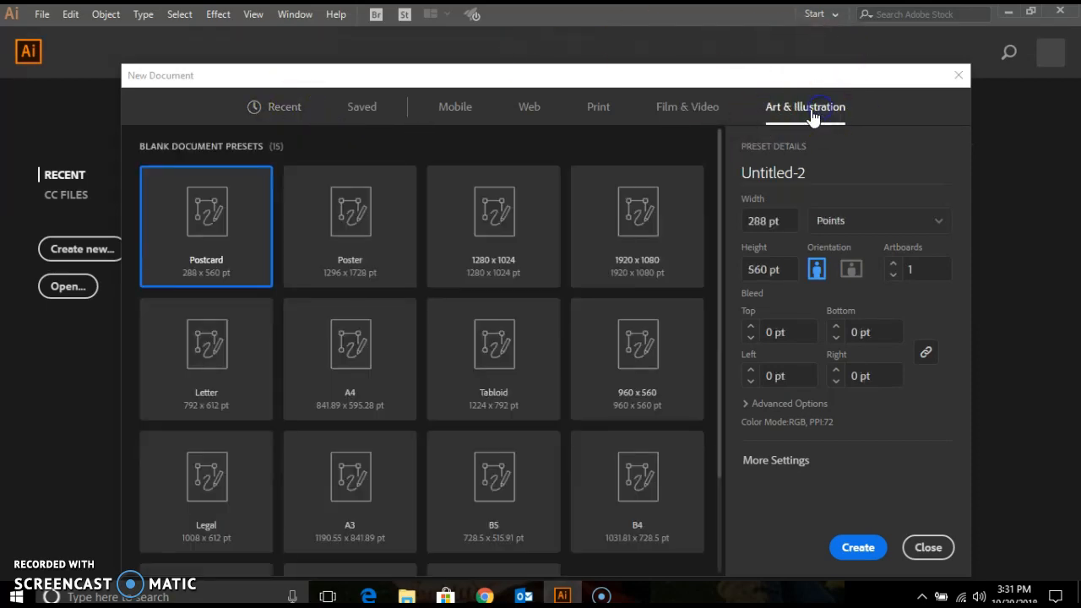
click(821, 172)
text(Basic Shapes)
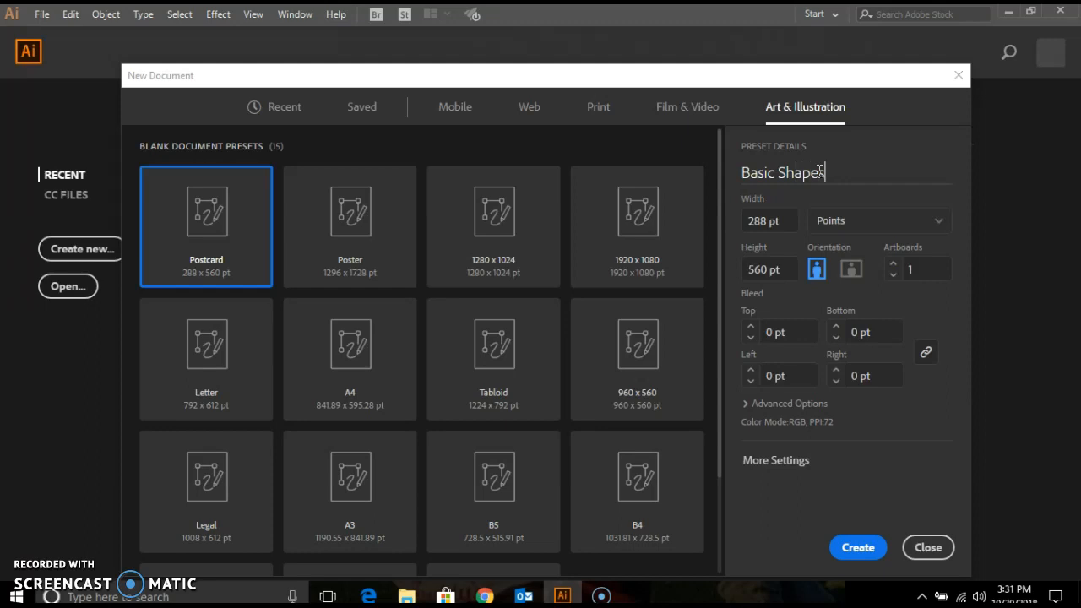
click(855, 218)
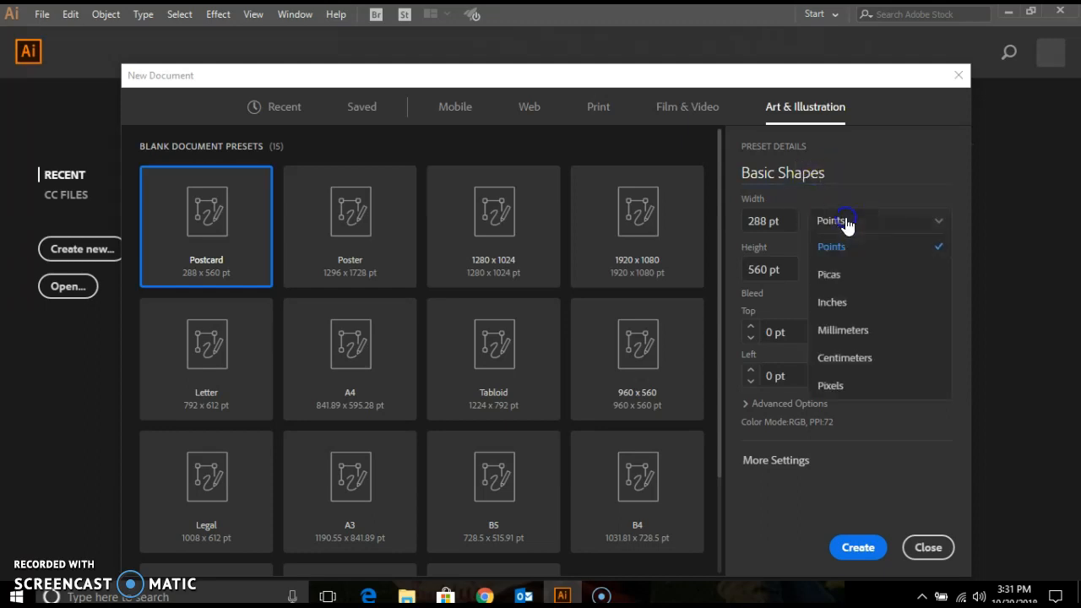
click(853, 302)
drag(767, 222, 739, 222)
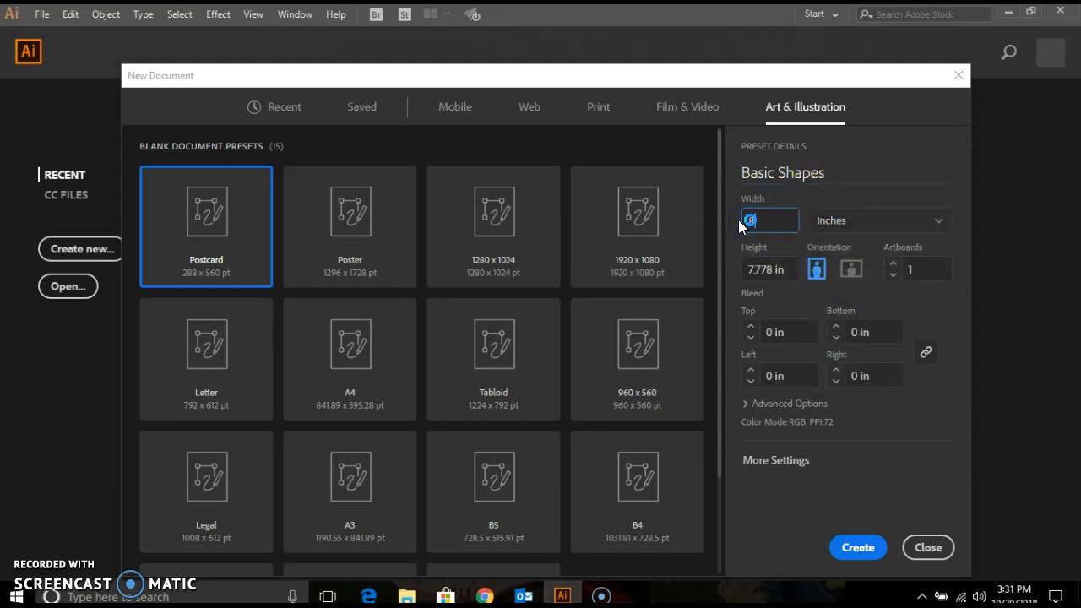
text(8)
key(Tab)
text(8)
key(Tab)
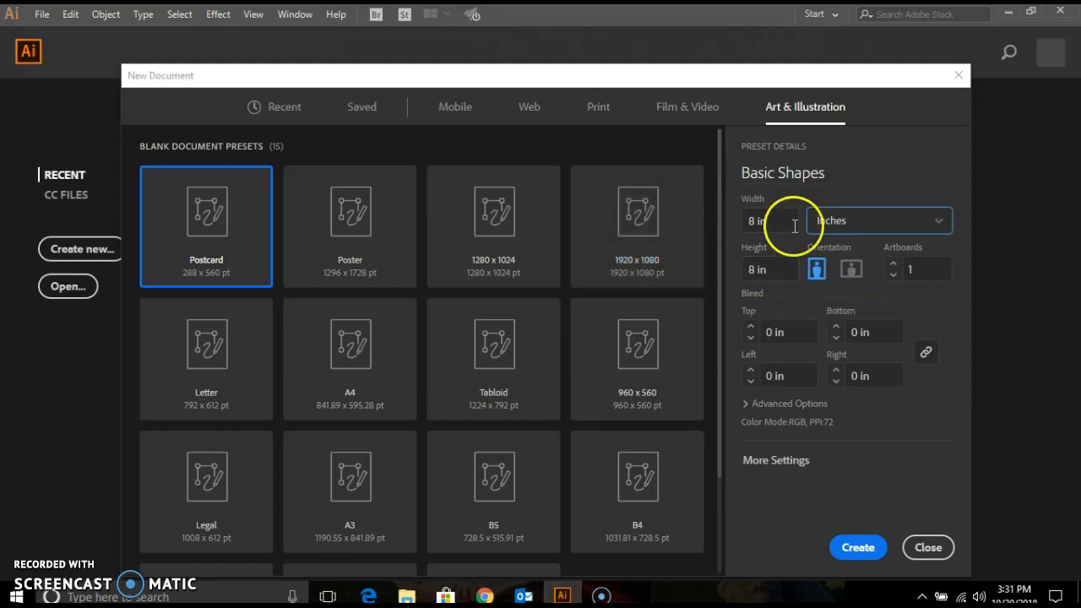
click(856, 547)
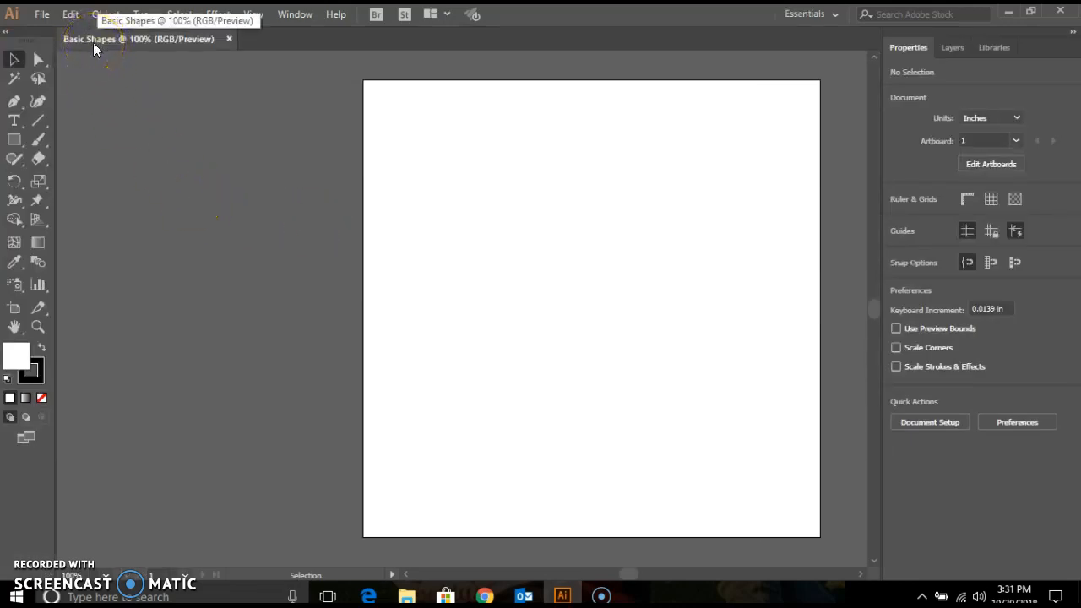
Save the document as the Adobe Illustrator file Basic Shapes in the inner Ch. 01 folder, with the default Illustrator CC options
click(41, 15)
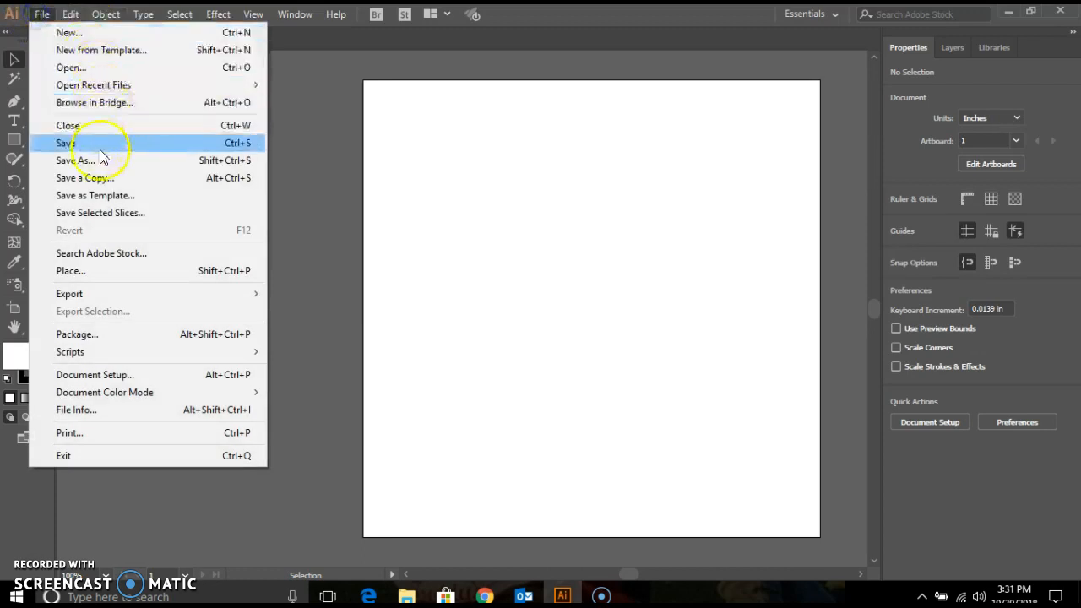
click(110, 161)
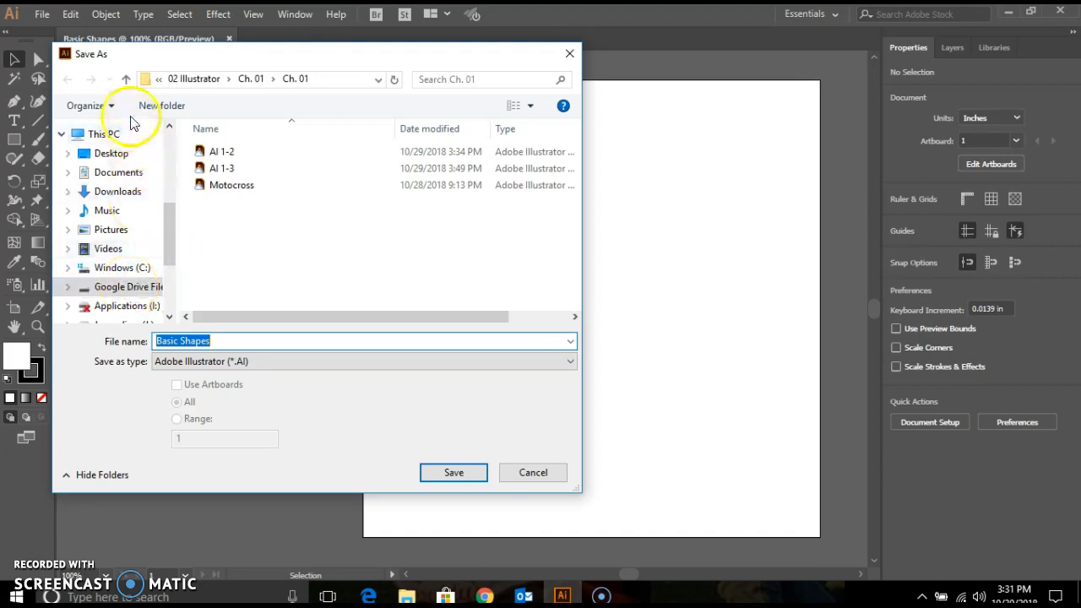
click(126, 79)
double_click(222, 153)
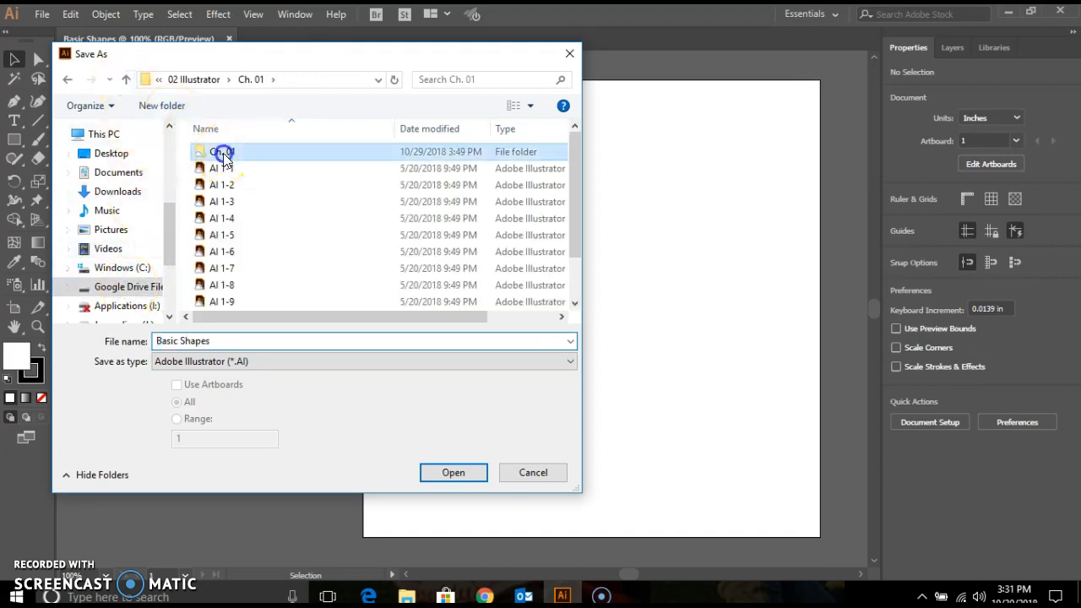
mouse_move(169, 253)
mouse_down()
mouse_move(169, 290)
mouse_move(179, 230)
mouse_move(181, 251)
mouse_up()
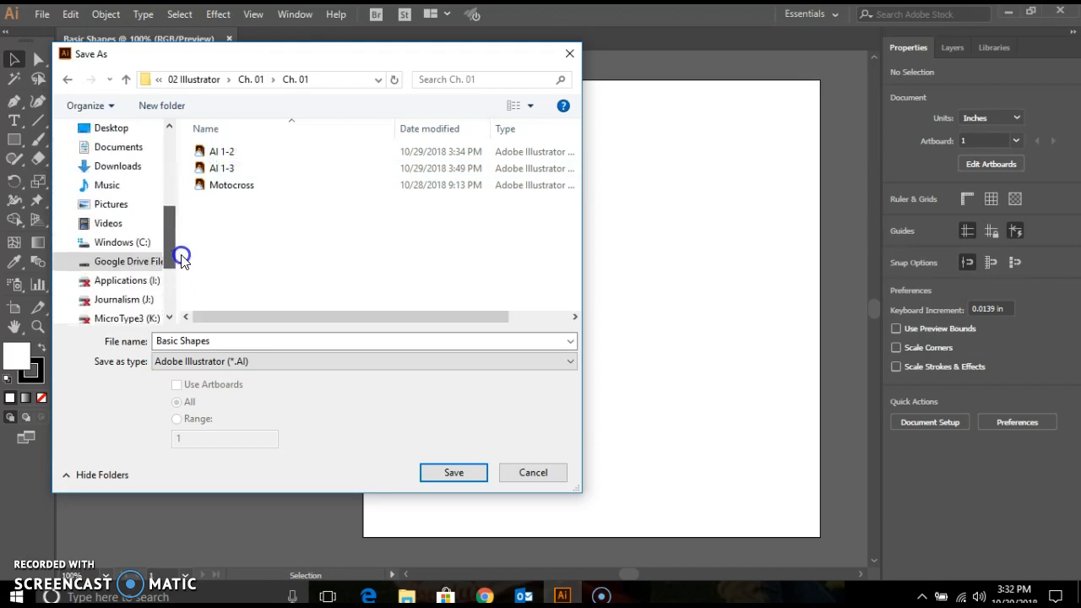
click(435, 474)
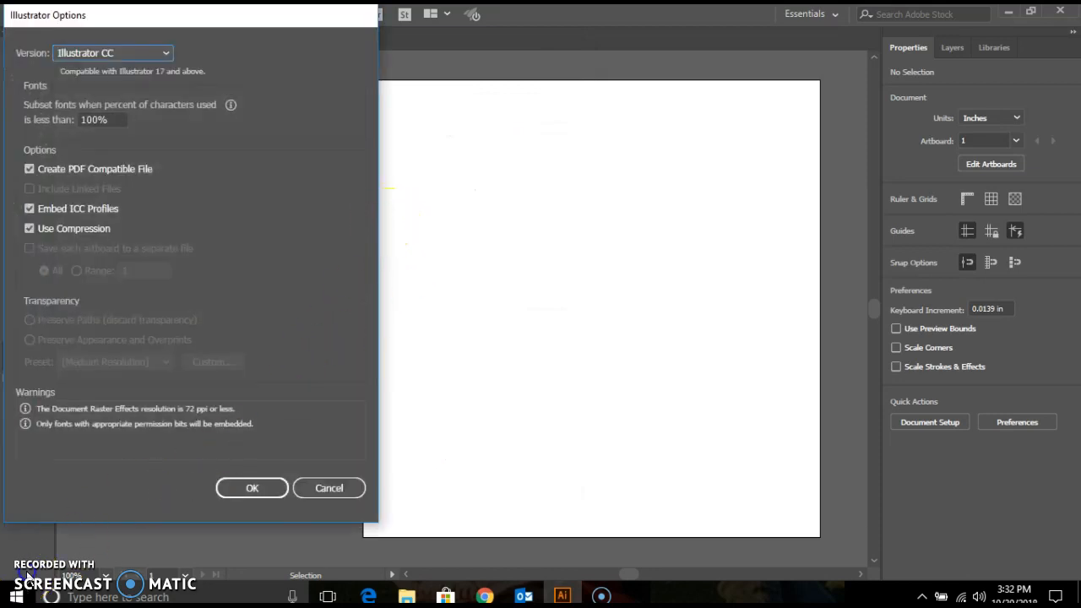
click(253, 488)
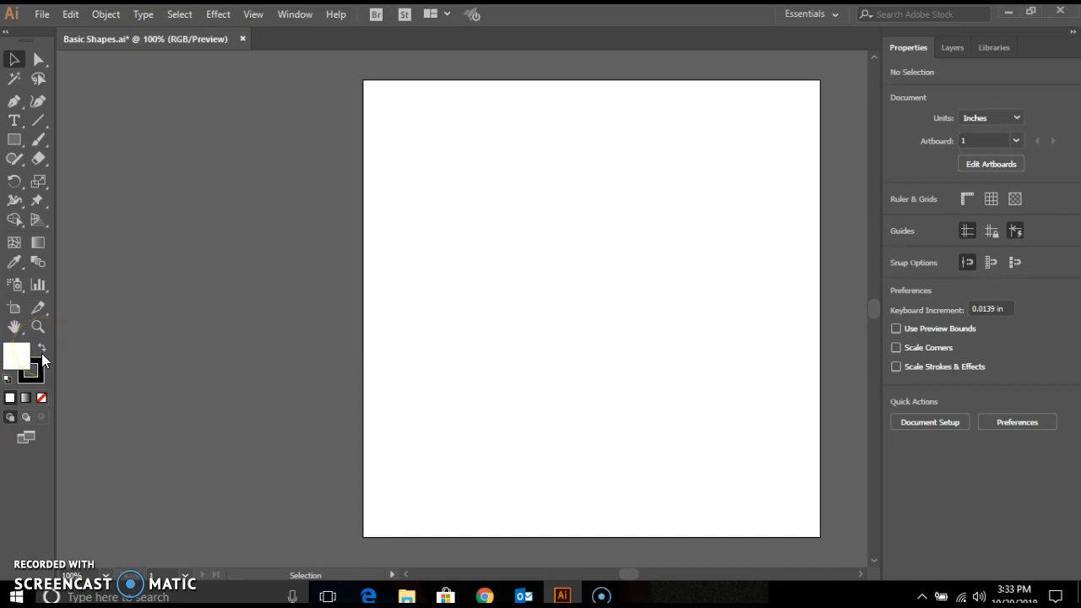
Swap the fill and stroke colors and draw a tall rectangle about 1.76 by 4.38 in on the artboard's left half
click(42, 349)
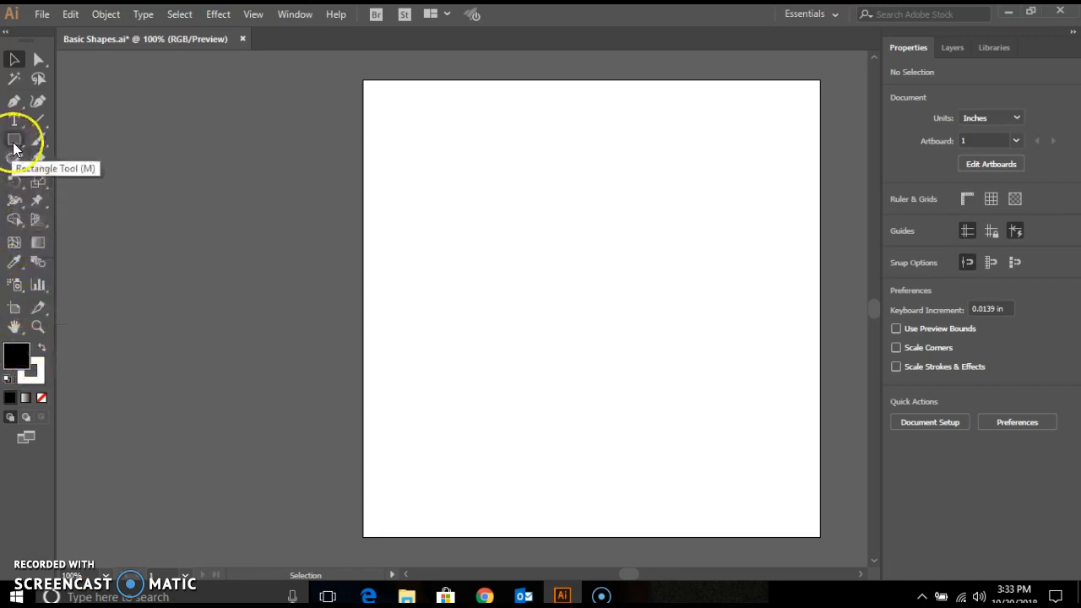
drag(14, 148, 94, 148)
drag(401, 169, 500, 417)
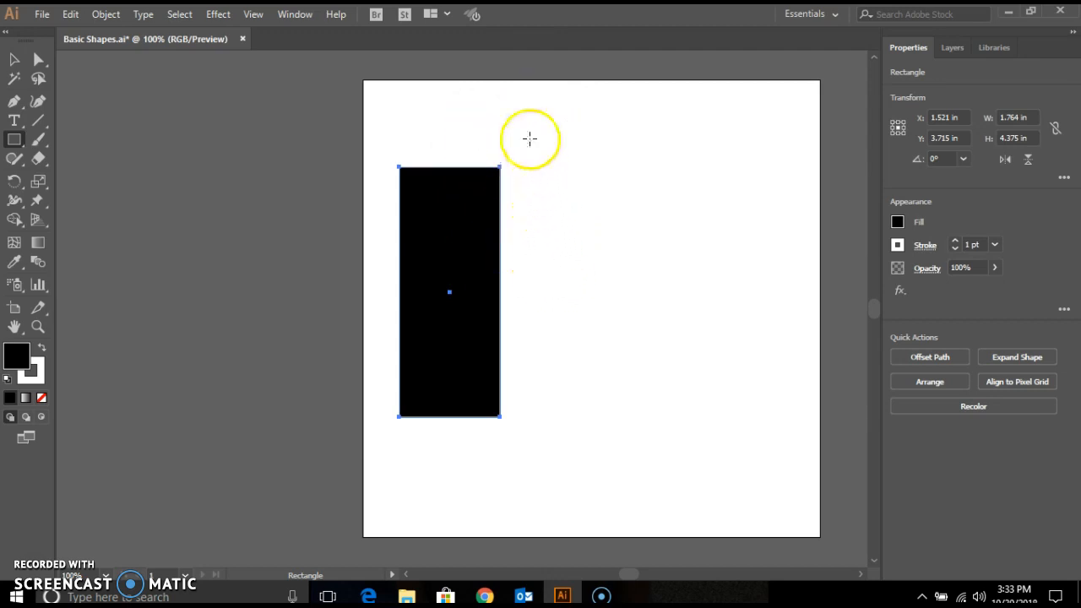
Draw a square about 1.96 in per side and a horizontal rectangle about 2.81 by 1.11 in beneath it, and save the document
drag(533, 120, 646, 213)
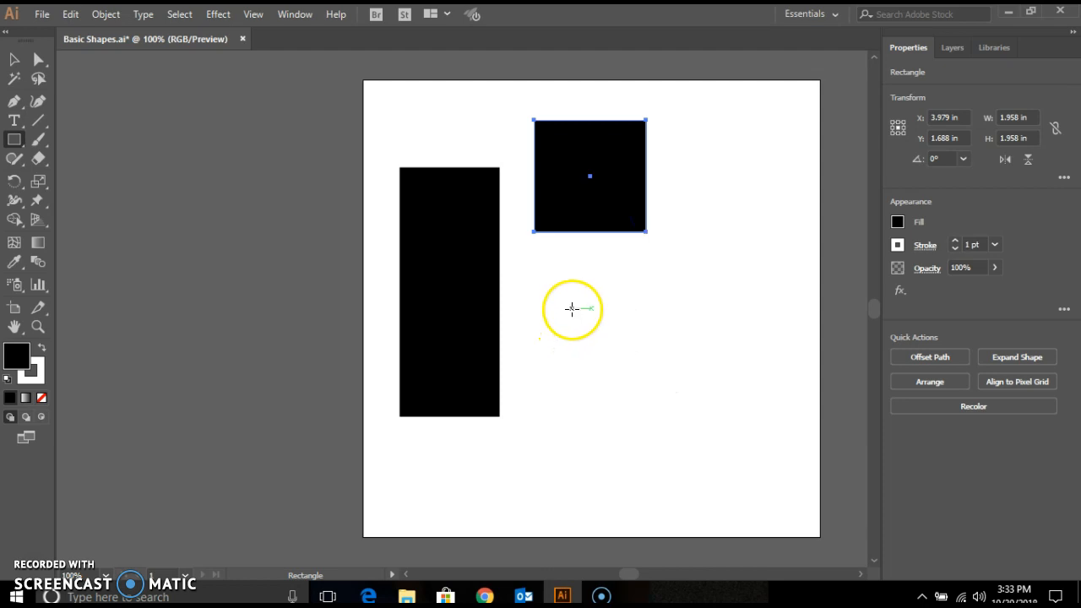
mouse_move(597, 312)
mouse_down()
mouse_move(659, 372)
mouse_move(698, 352)
mouse_move(707, 368)
mouse_move(622, 388)
mouse_move(620, 410)
mouse_move(634, 379)
mouse_move(688, 354)
mouse_up()
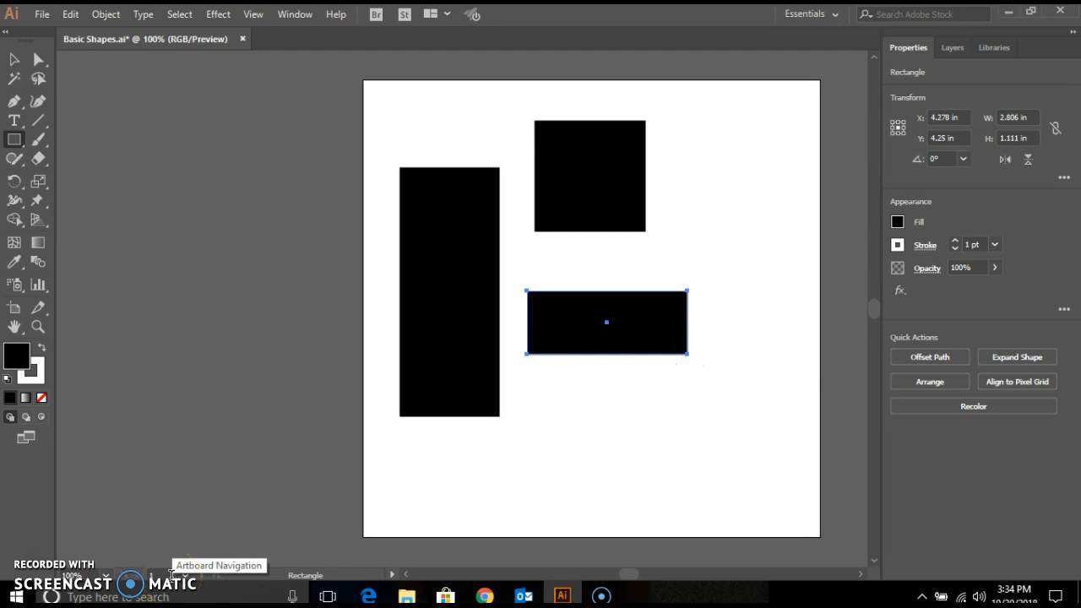
click(158, 582)
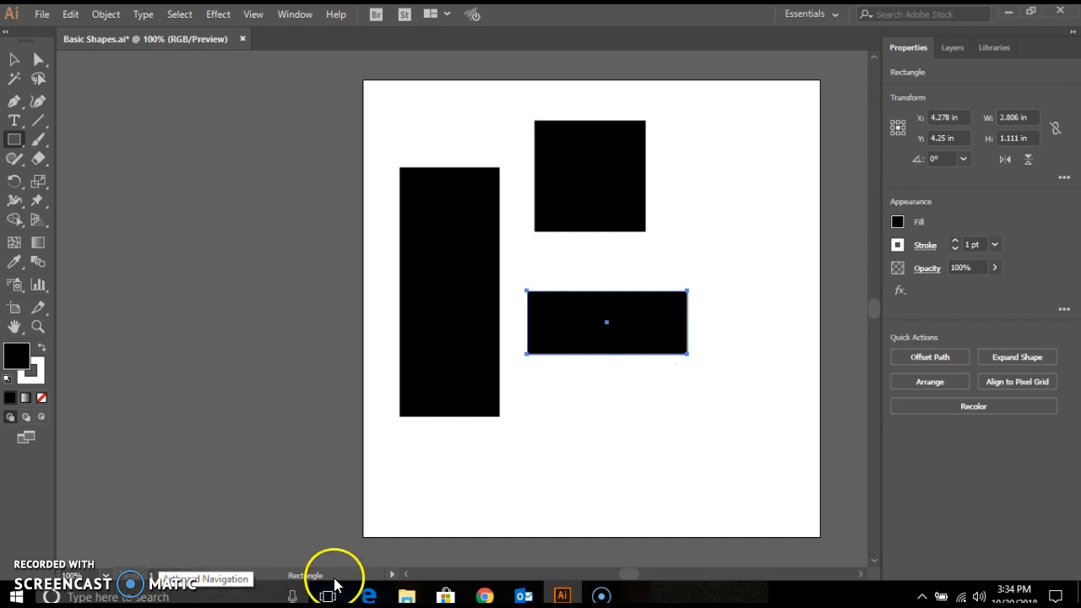
key(ctrl+s)
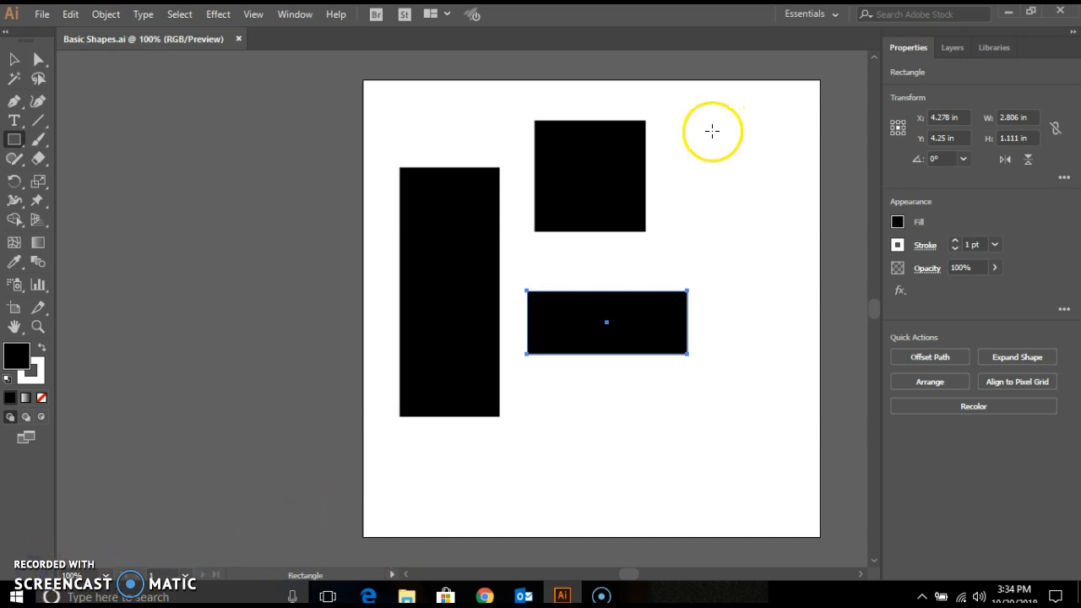
Select all three rectangles and cut them from the artboard
click(180, 14)
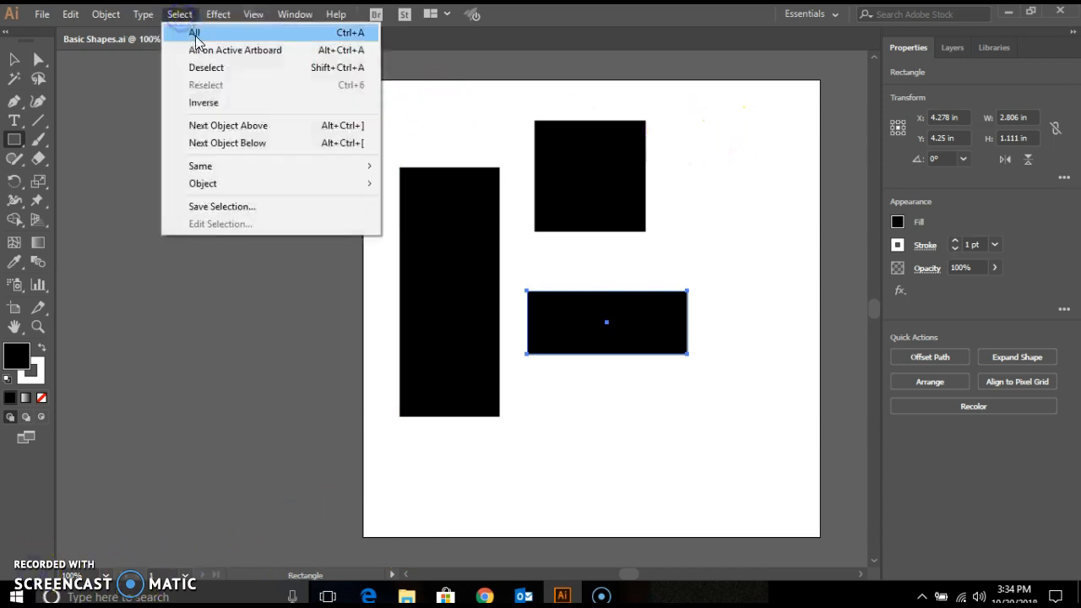
click(189, 17)
key(ctrl+a)
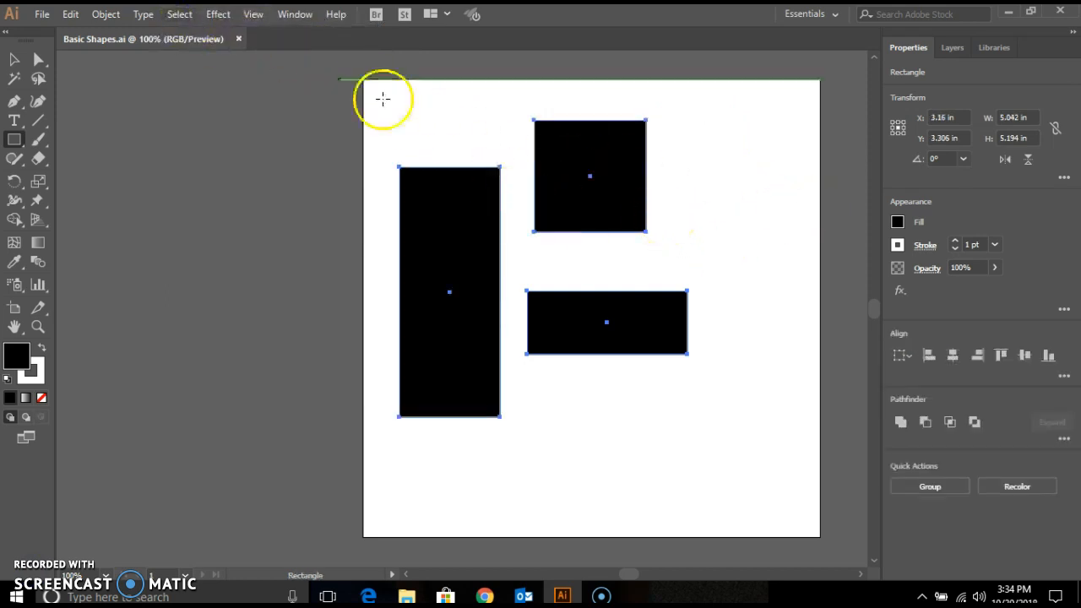
click(70, 14)
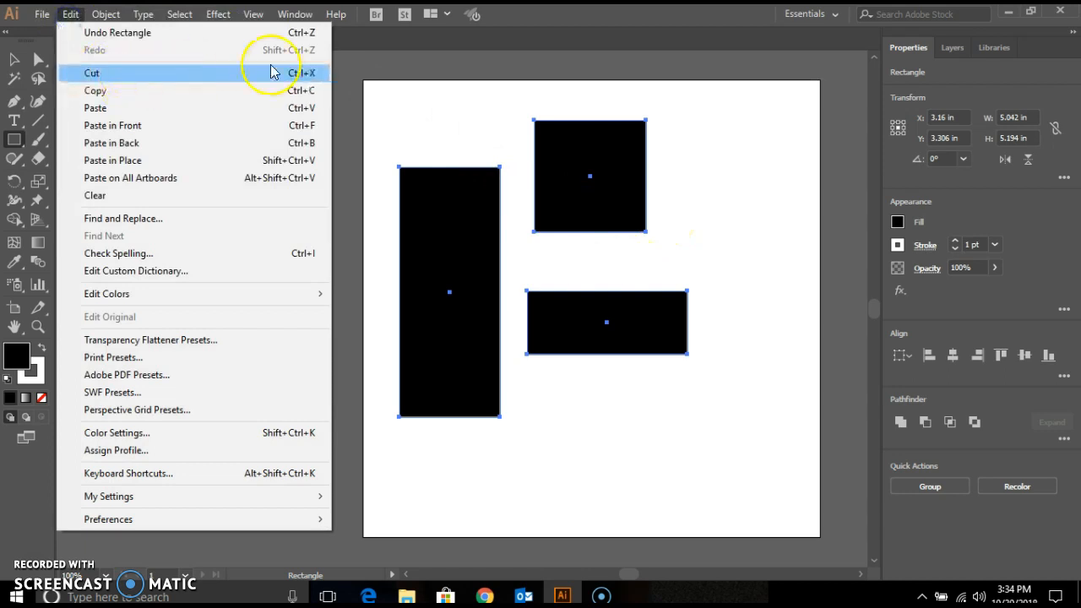
click(319, 74)
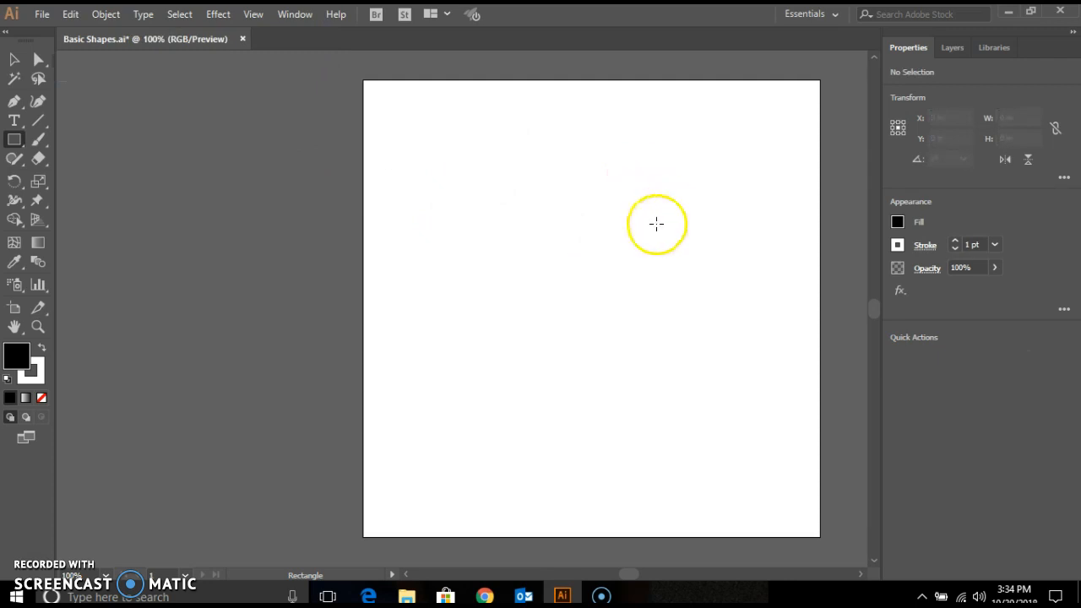
Create a square exactly 4 in wide and 4 in high with the Rectangle tool
click(615, 199)
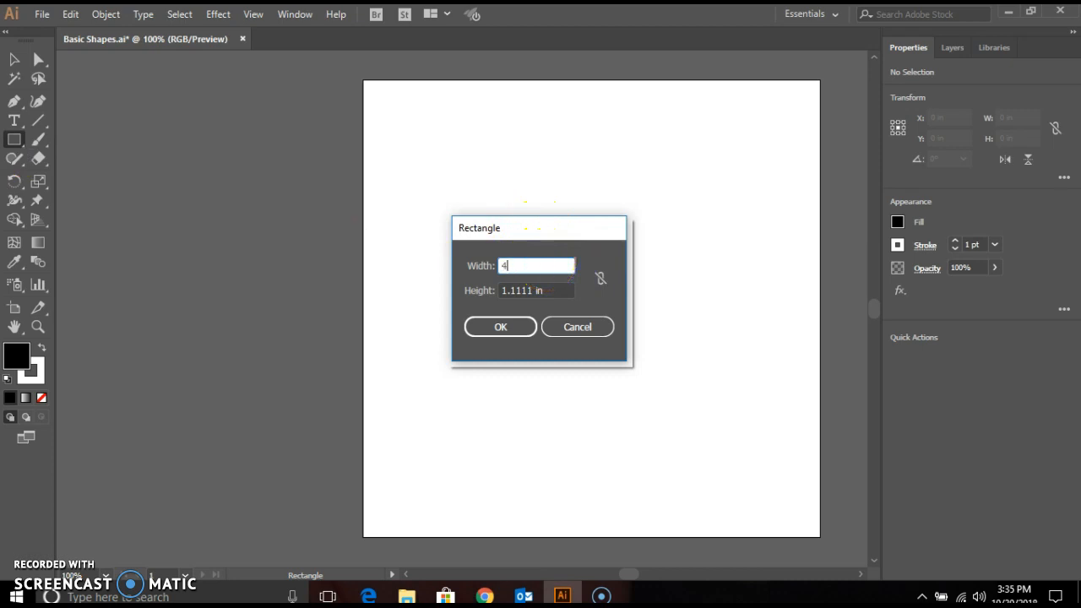
key(Tab)
text(4)
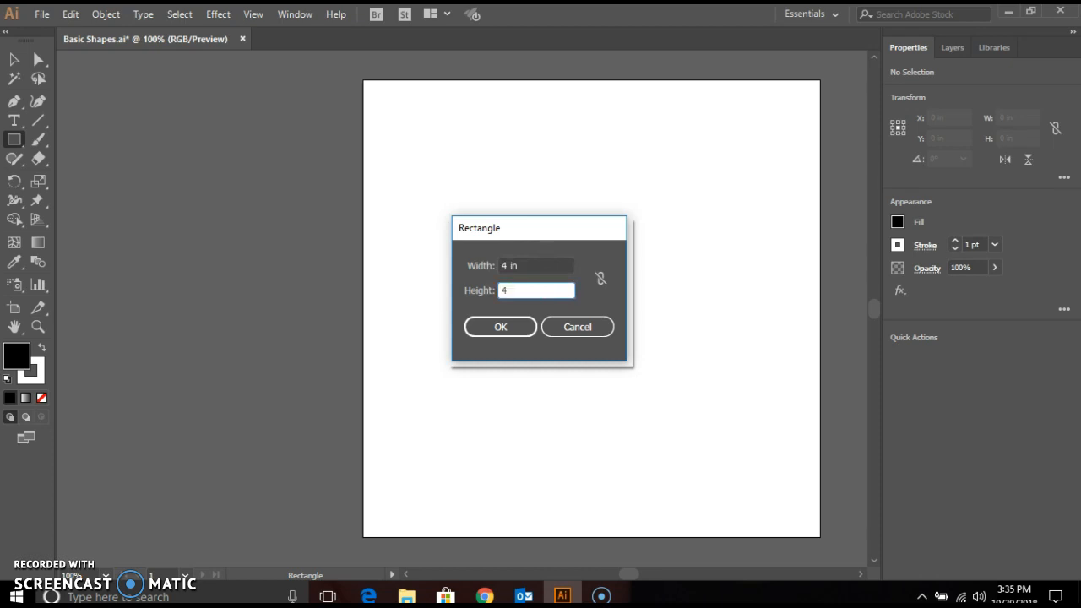
click(510, 328)
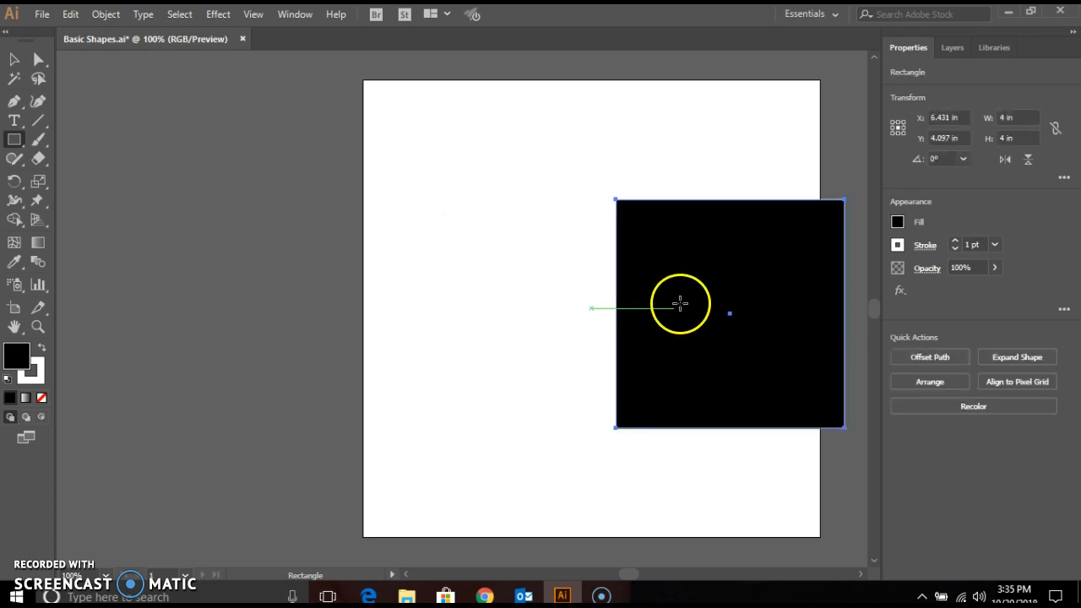
Move the square fully onto the artboard, centered vertically at X about 4.89 in and Y 4 in, and save the document
click(739, 229)
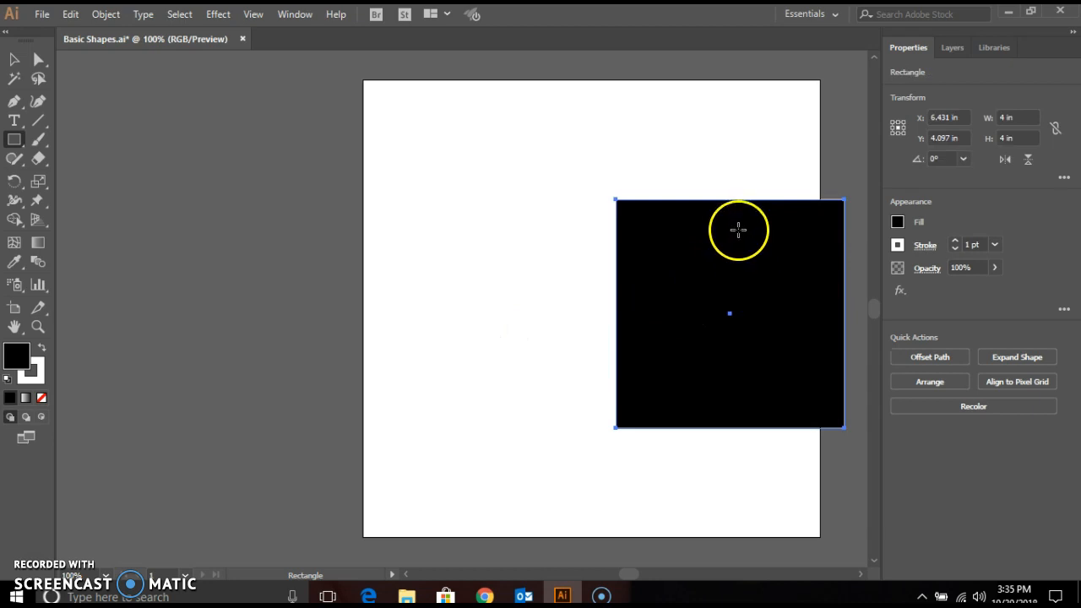
click(14, 59)
drag(693, 230, 602, 224)
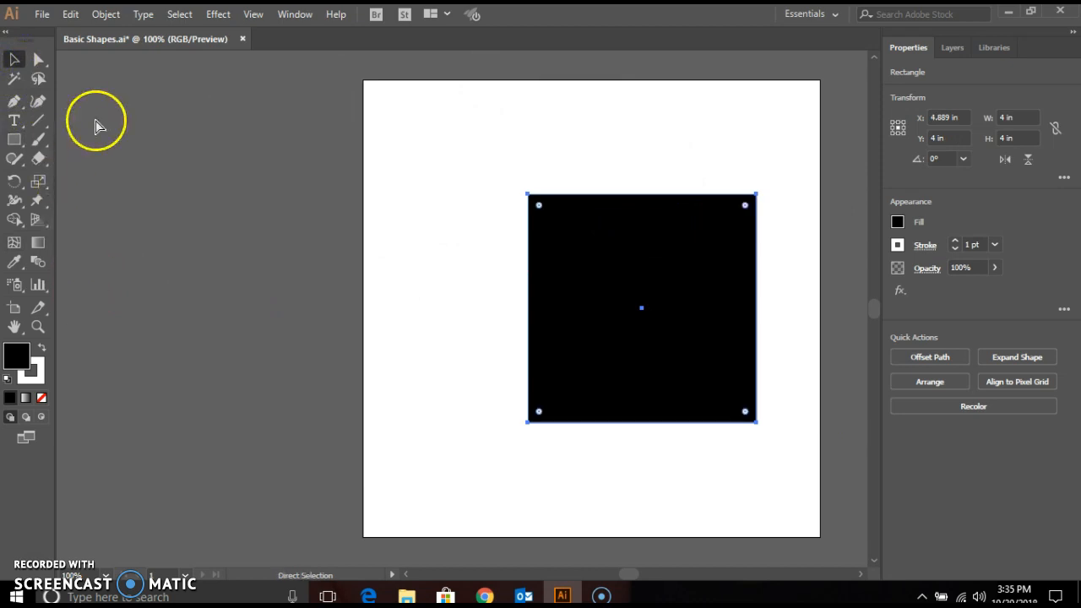
key(ctrl+s)
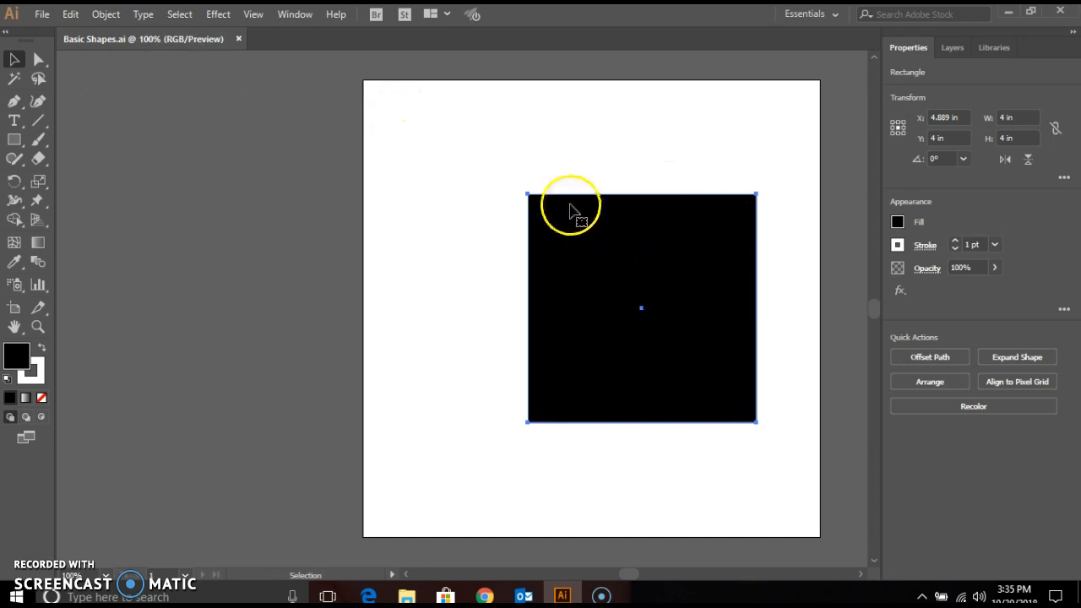
Display the color swatches and place them below the Quick Actions
click(291, 14)
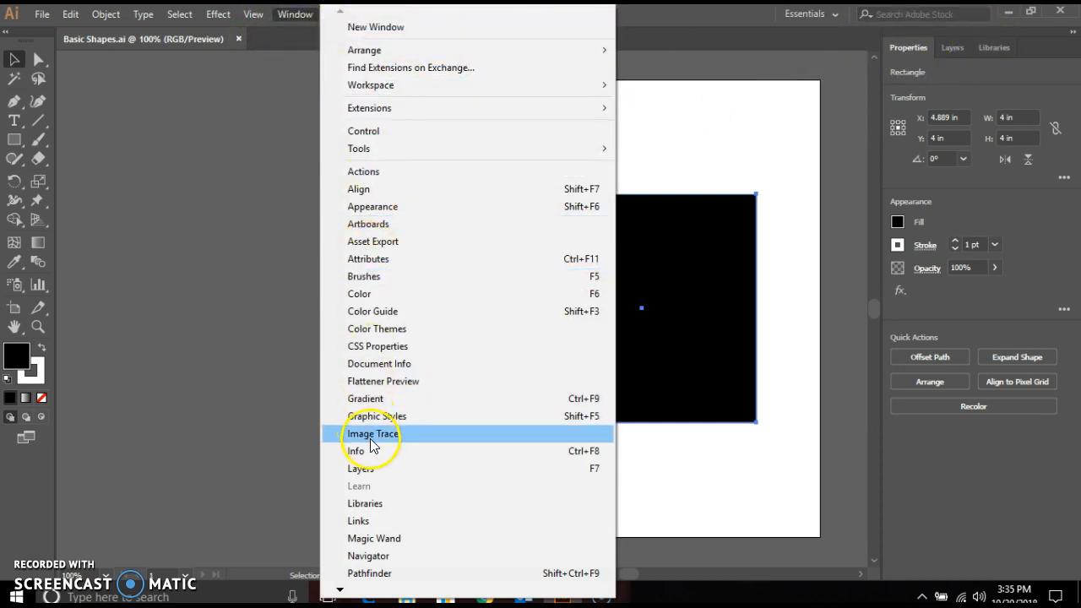
click(339, 588)
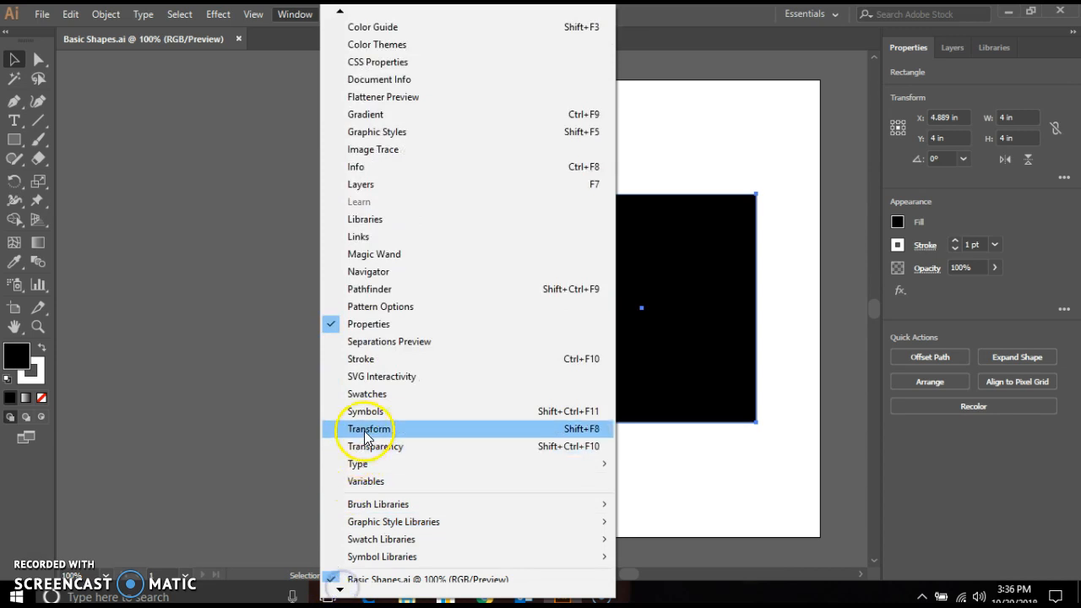
click(366, 394)
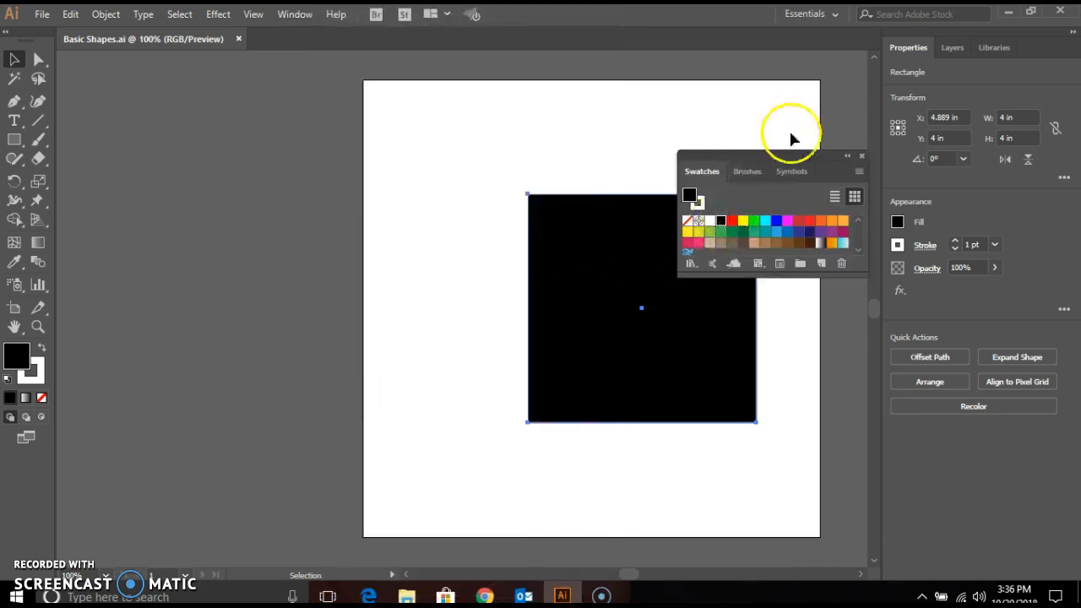
drag(755, 162, 968, 441)
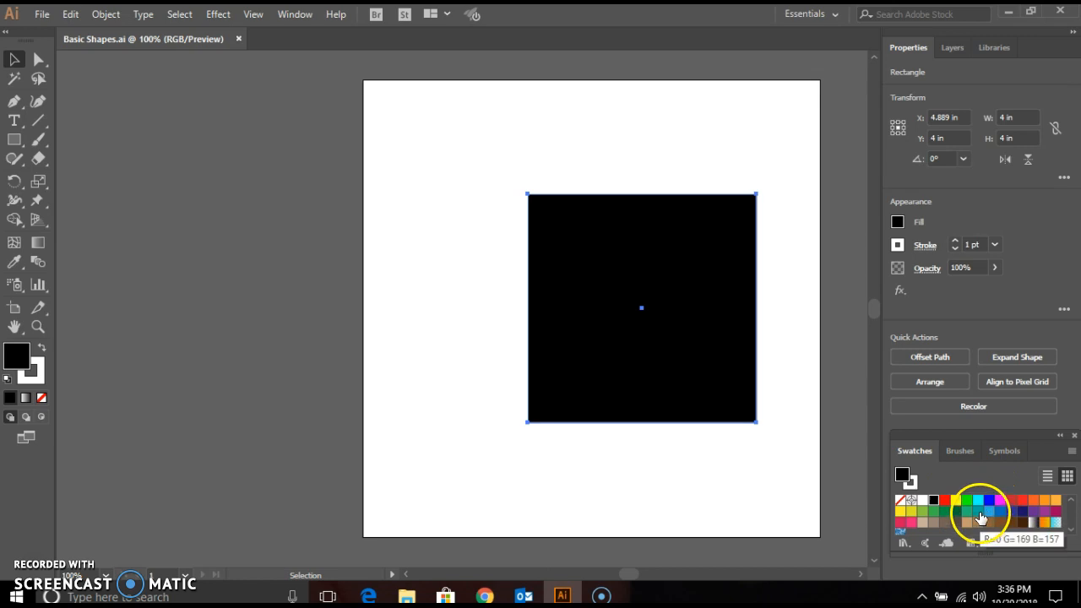
Fill the selected square with the bright blue swatch and deselect it
click(990, 502)
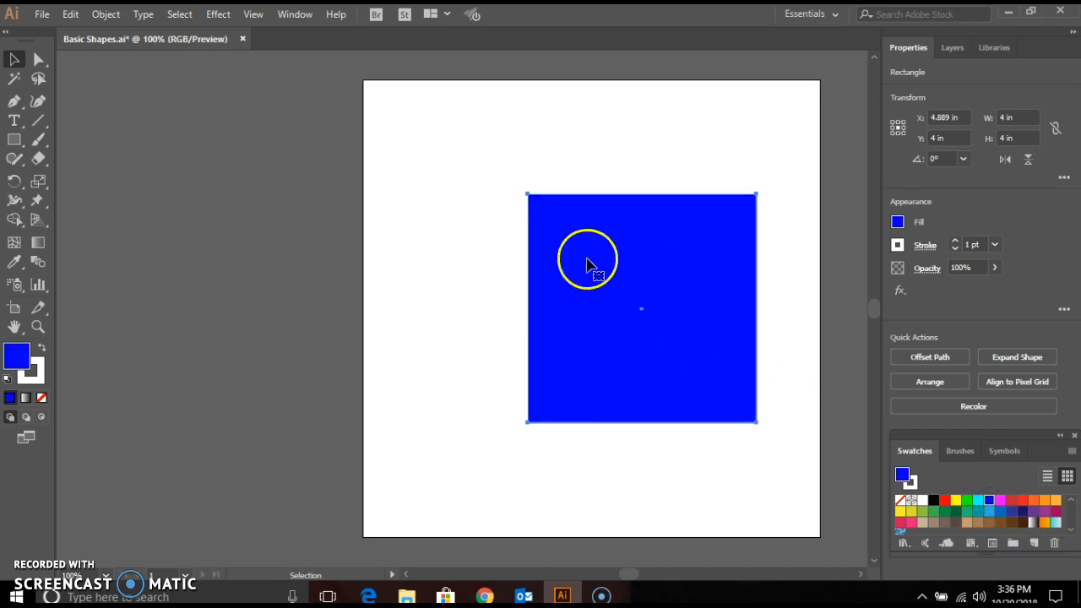
click(18, 57)
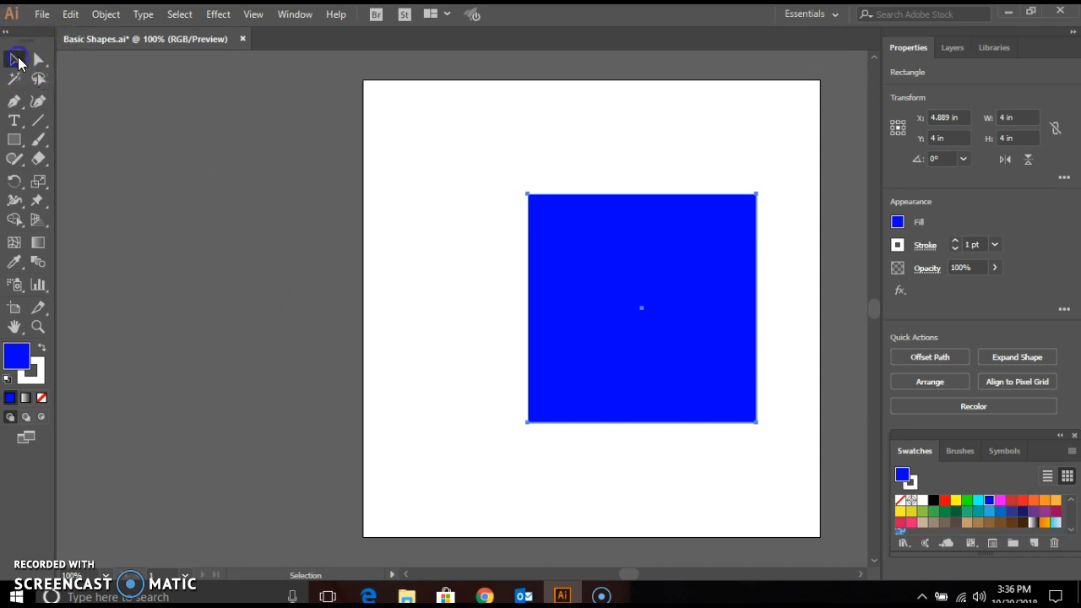
click(415, 141)
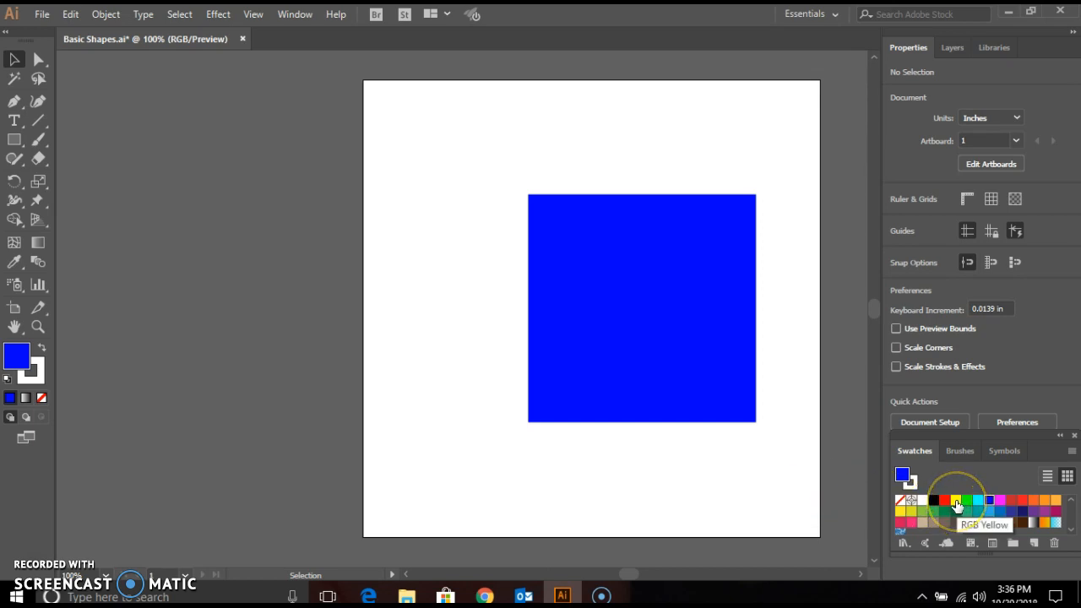
Apply the RGB Yellow swatch as the fill and the bright red swatch as the stroke of the unselected square
drag(957, 505, 802, 425)
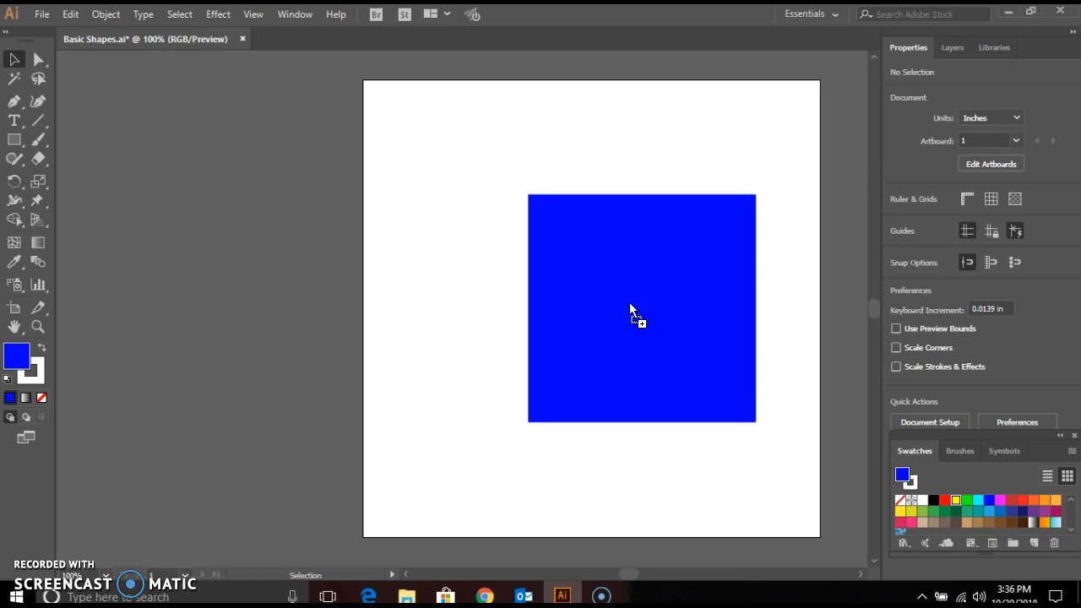
drag(628, 302, 628, 302)
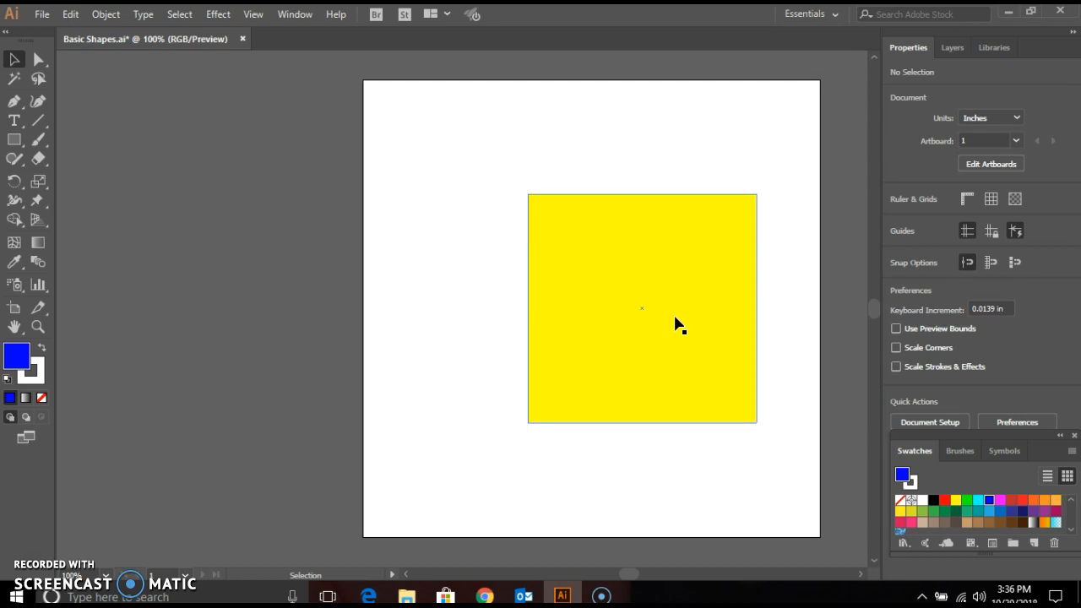
key(x)
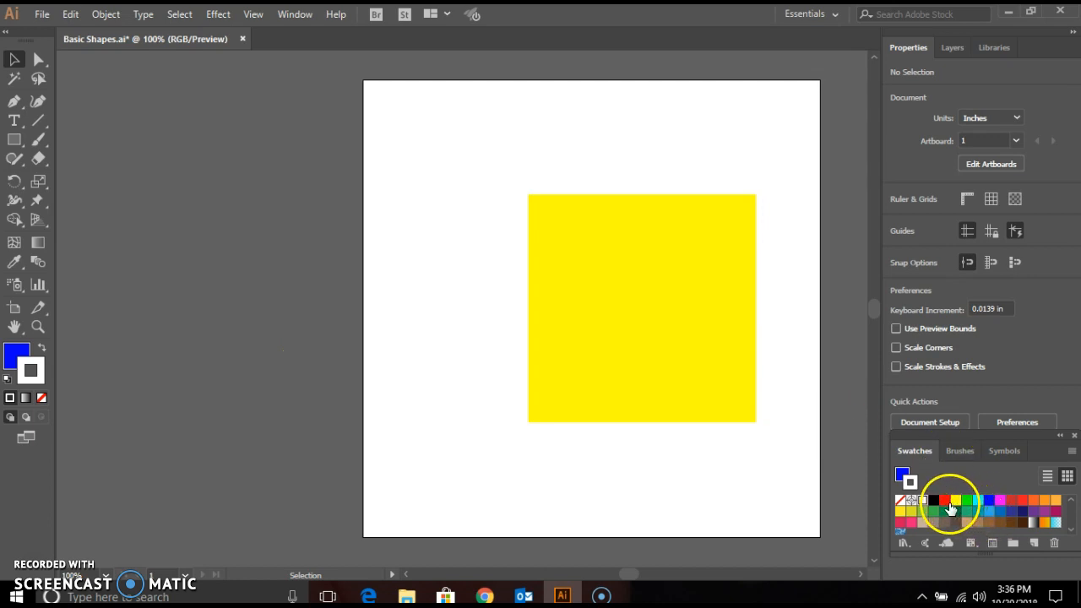
drag(944, 500, 649, 314)
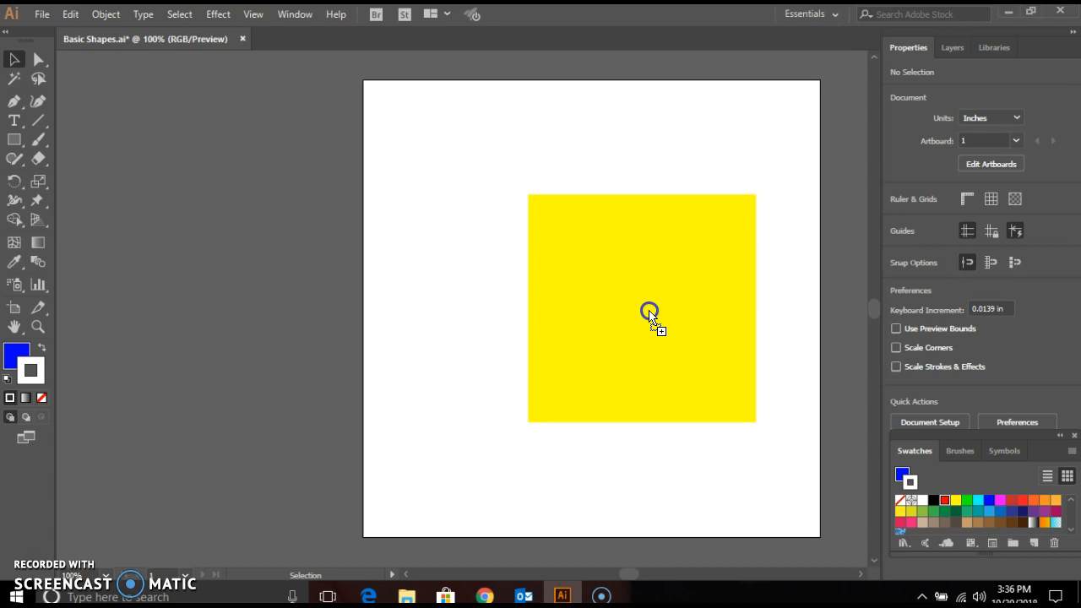
drag(650, 315, 649, 313)
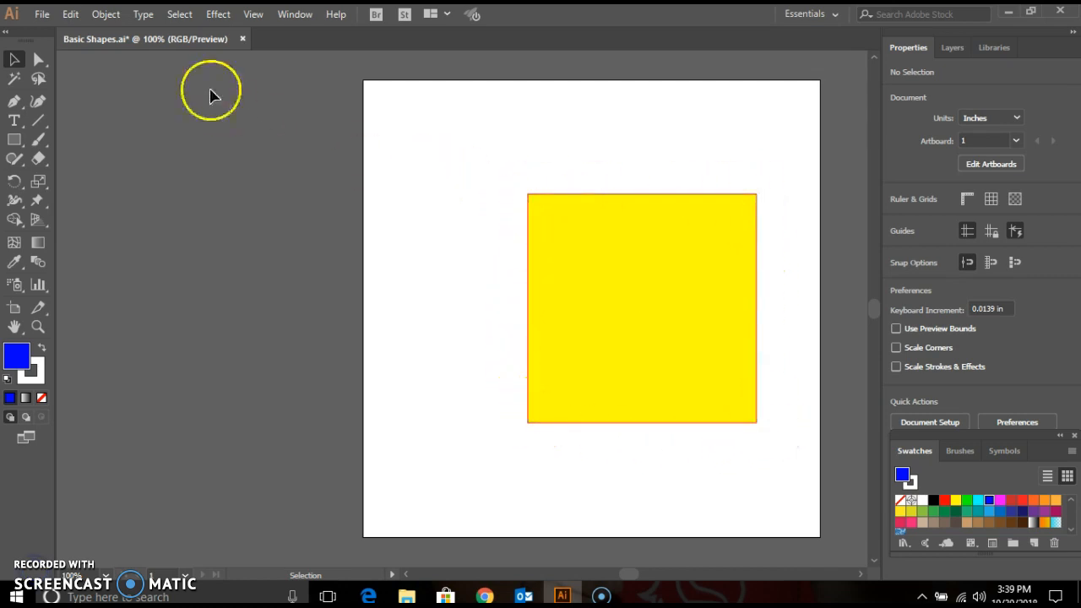
Display the stroke options, select the yellow square and set its stroke weight to 20 pt
click(294, 14)
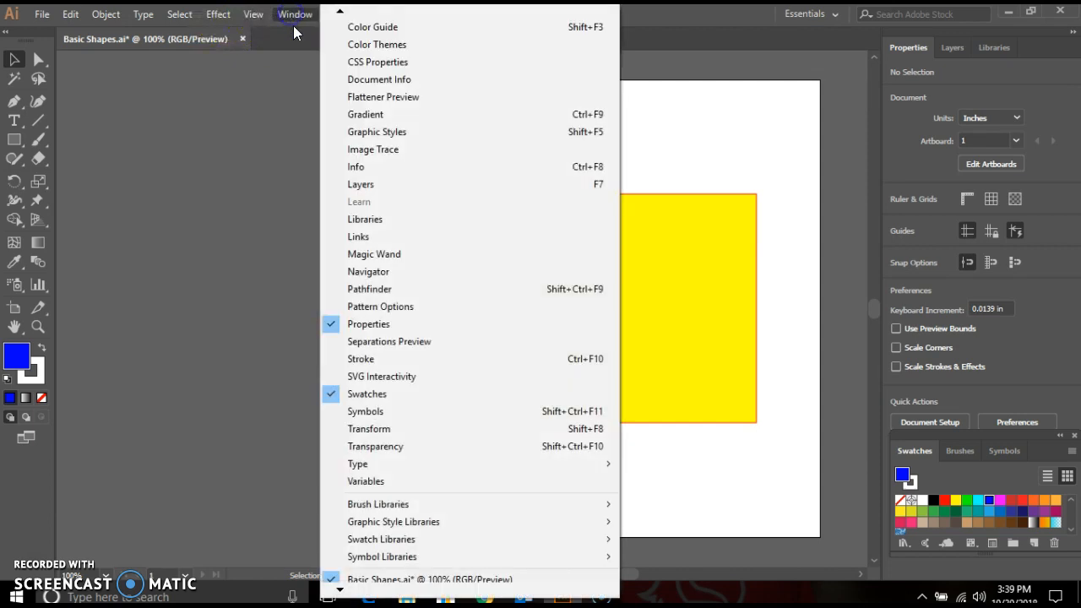
click(375, 358)
mouse_move(815, 378)
mouse_down()
mouse_move(948, 369)
mouse_move(949, 437)
mouse_move(857, 354)
mouse_move(850, 375)
mouse_up()
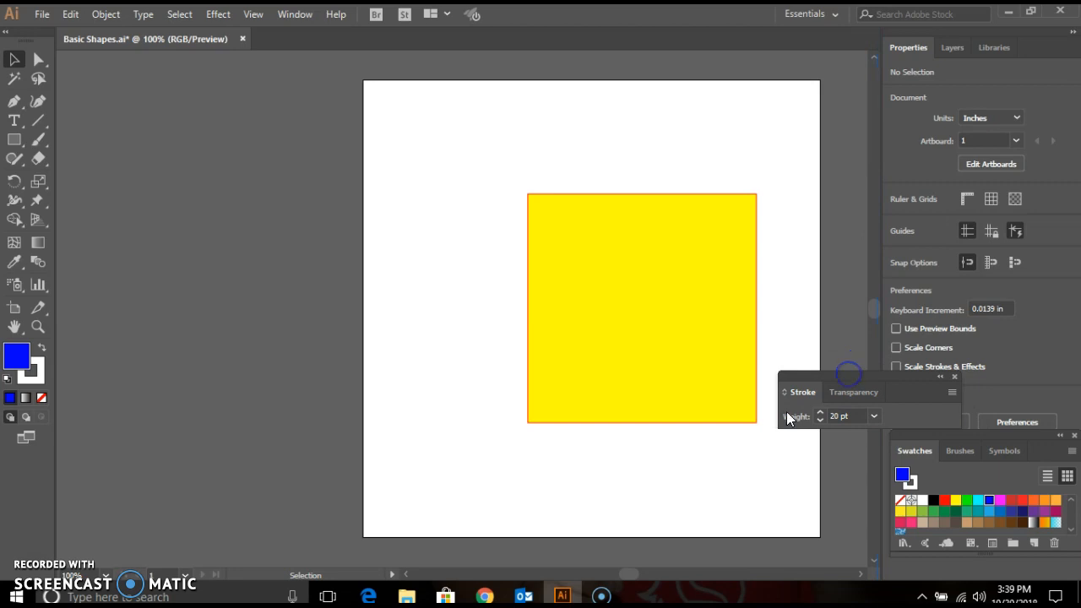
click(605, 227)
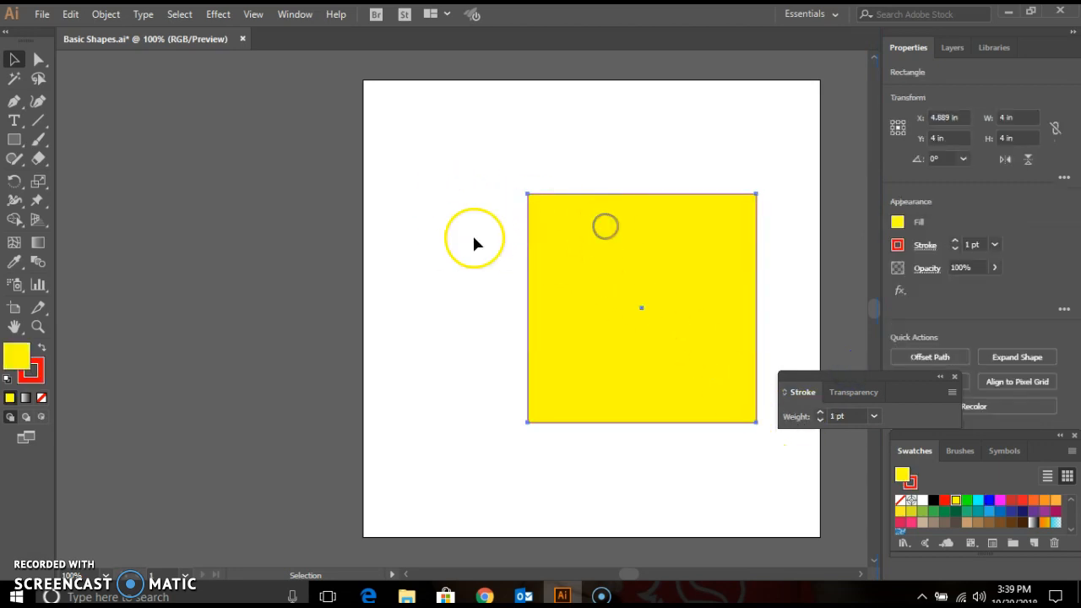
click(874, 415)
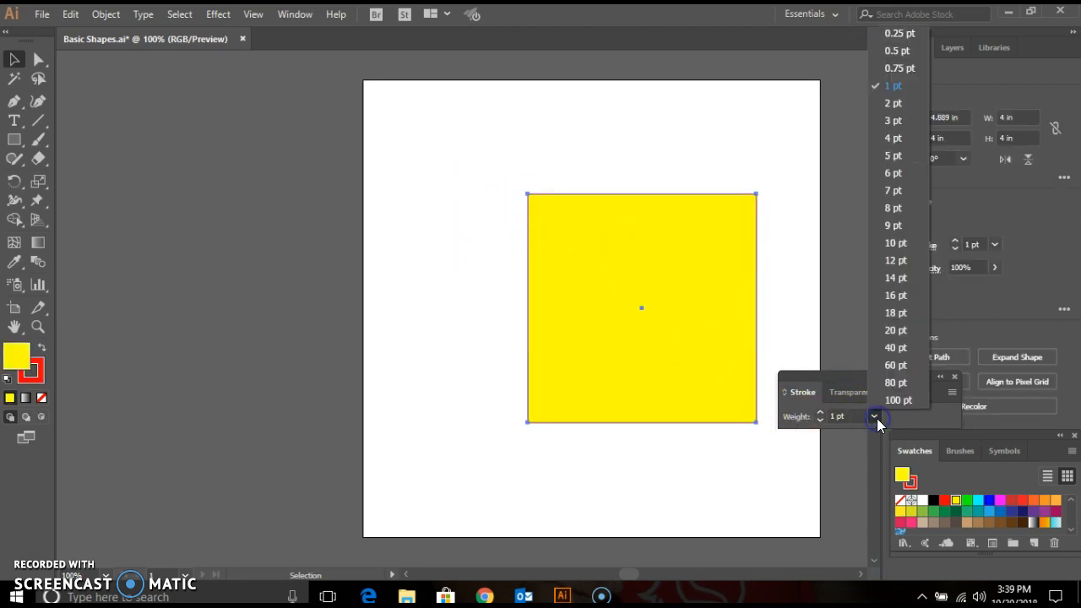
click(895, 330)
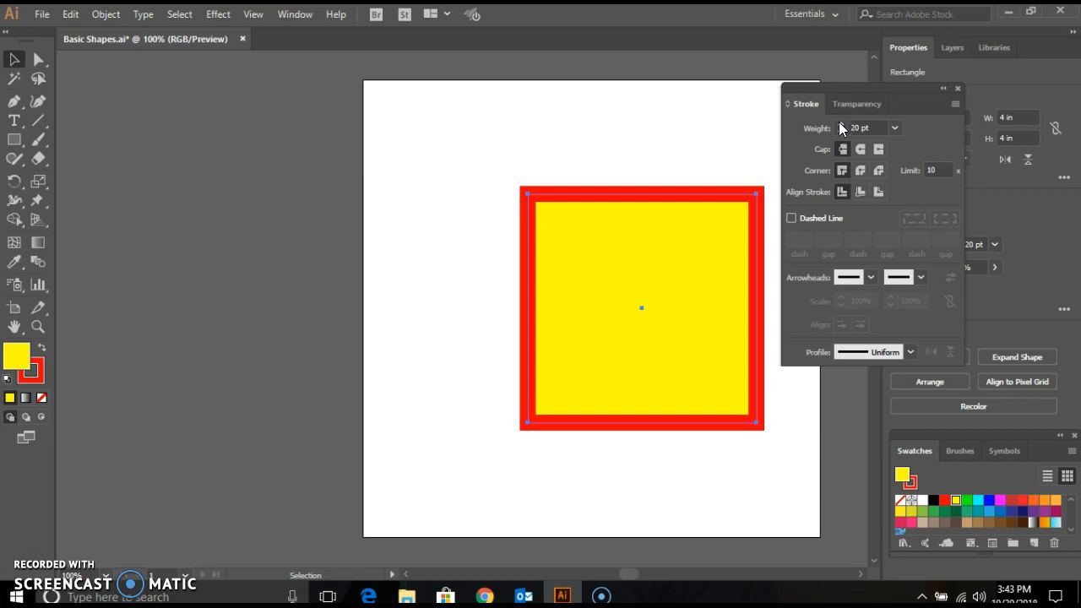
Expand the full stroke options, try inside and outside stroke alignment on the square, and return it to center alignment
click(788, 104)
click(788, 104)
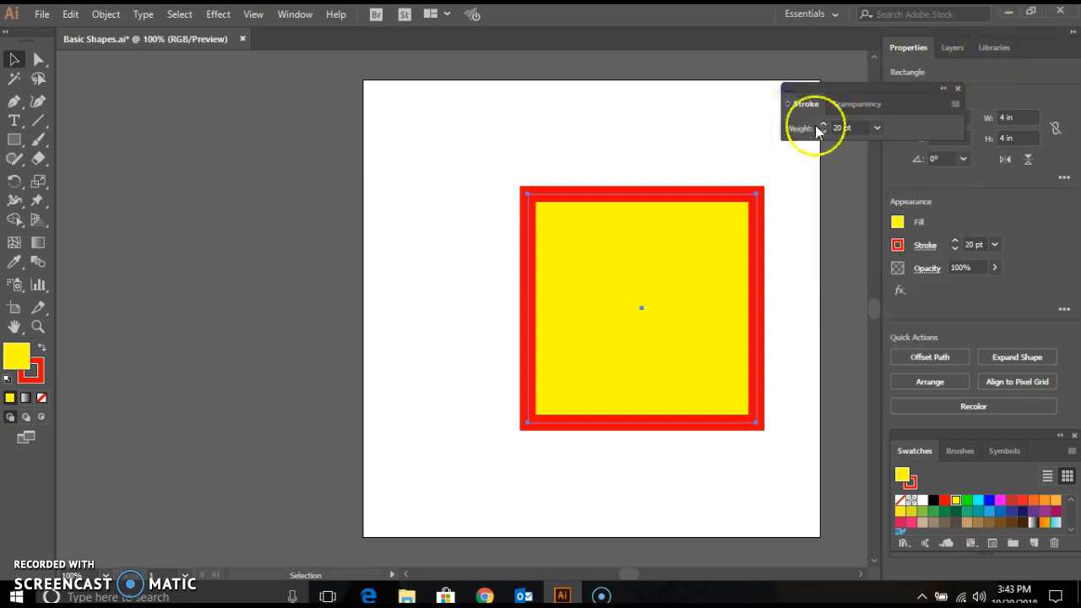
click(787, 104)
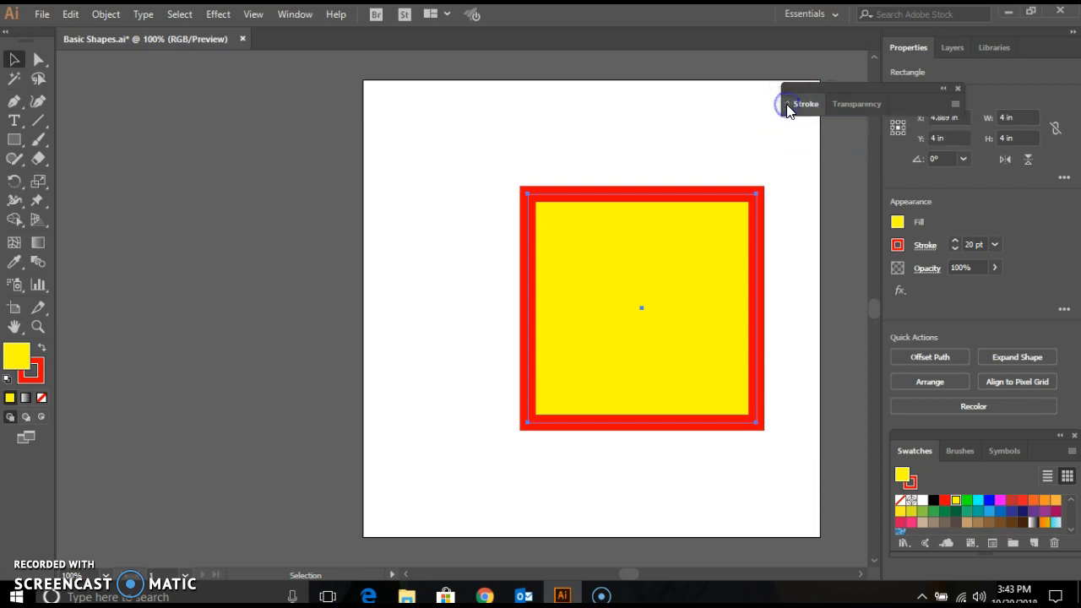
click(787, 105)
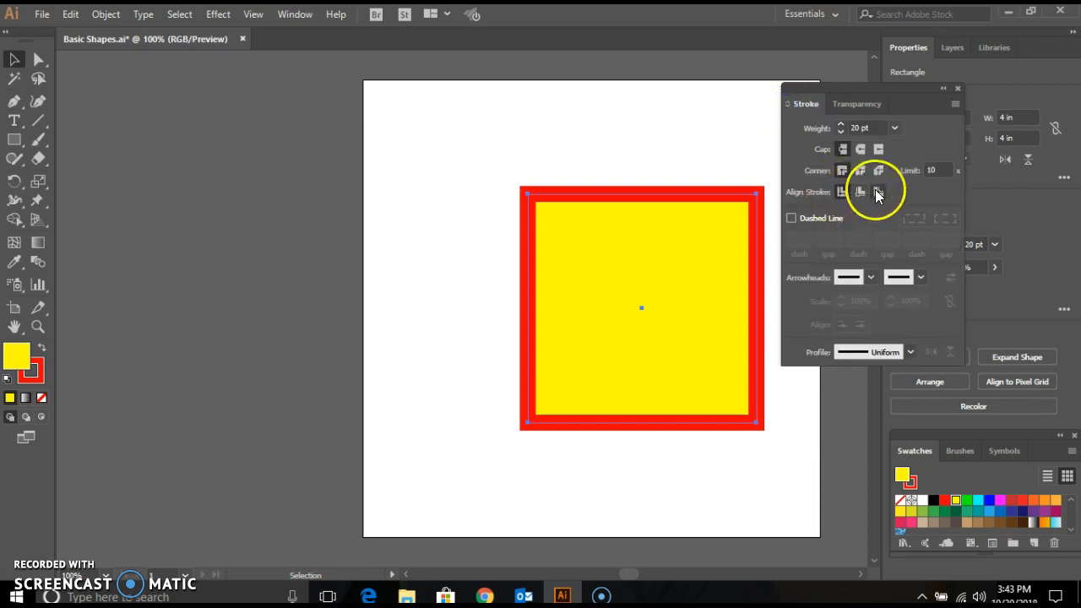
click(861, 193)
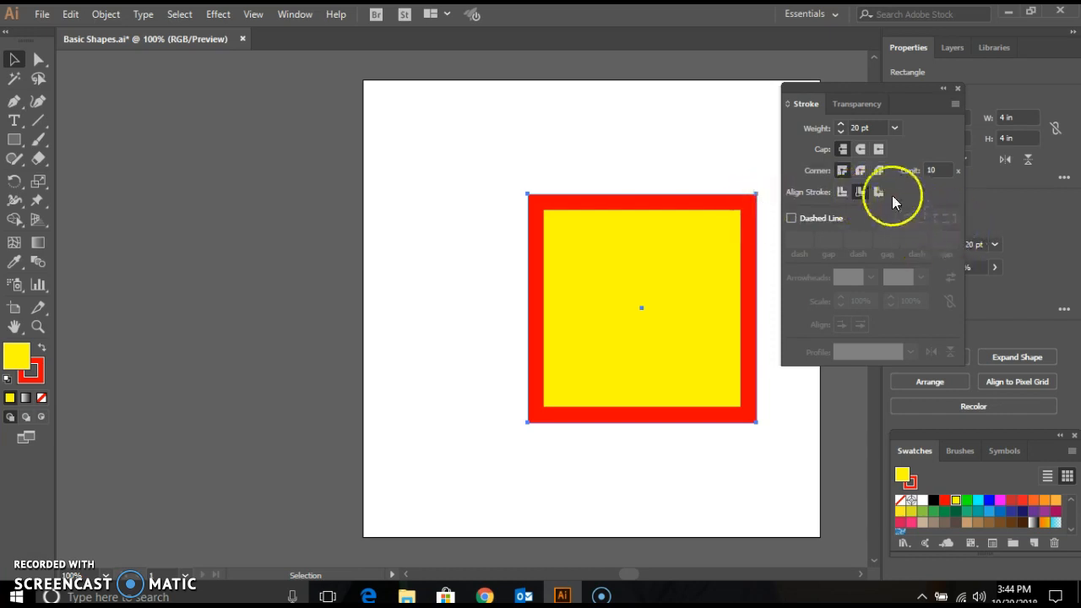
click(878, 192)
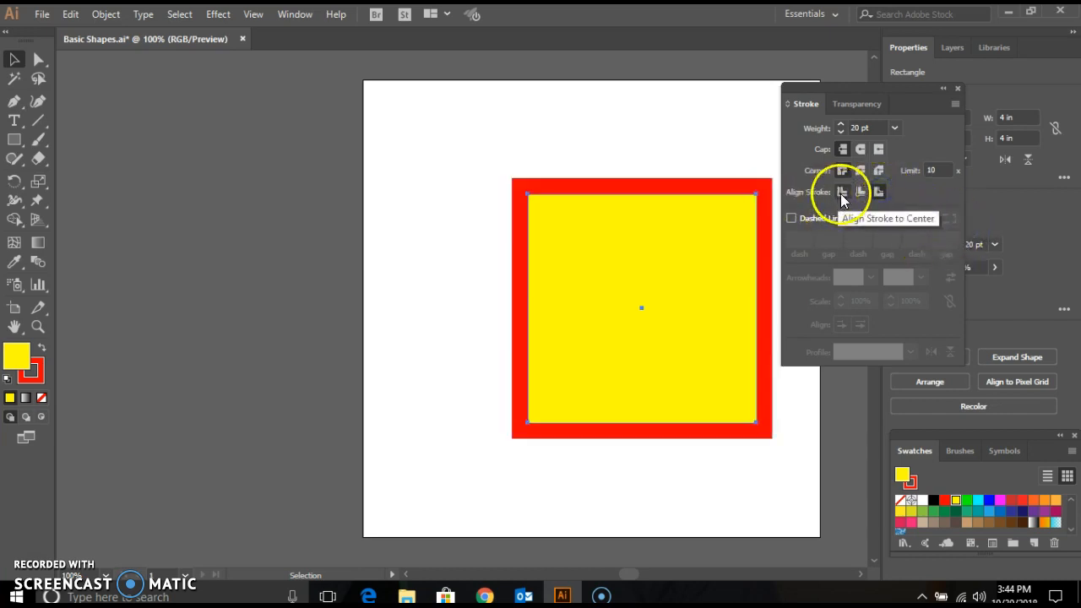
click(842, 192)
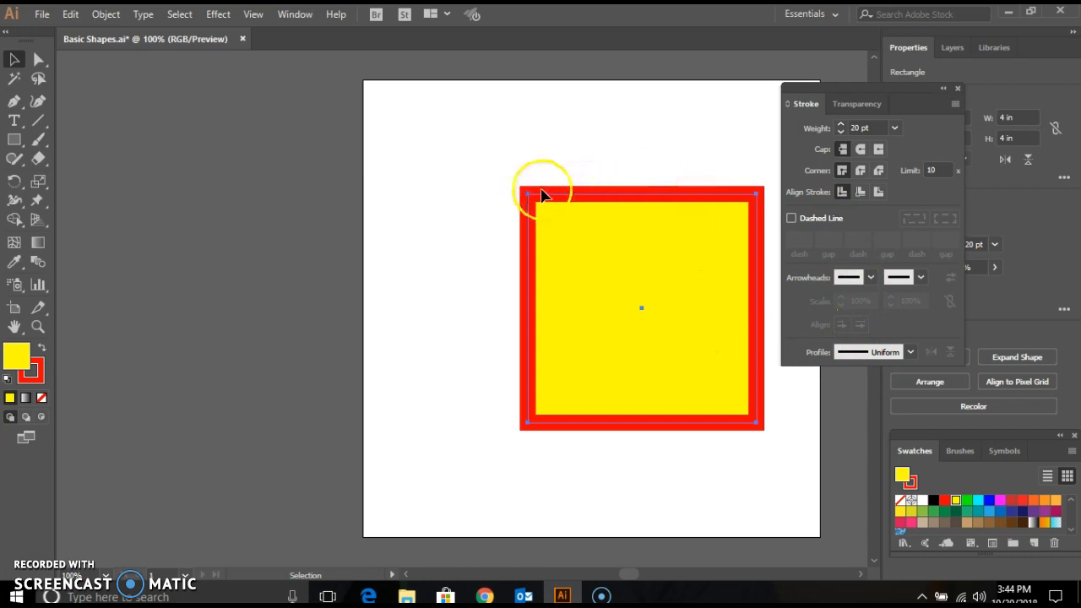
Set the square's stroke to None and close the stroke options
click(914, 485)
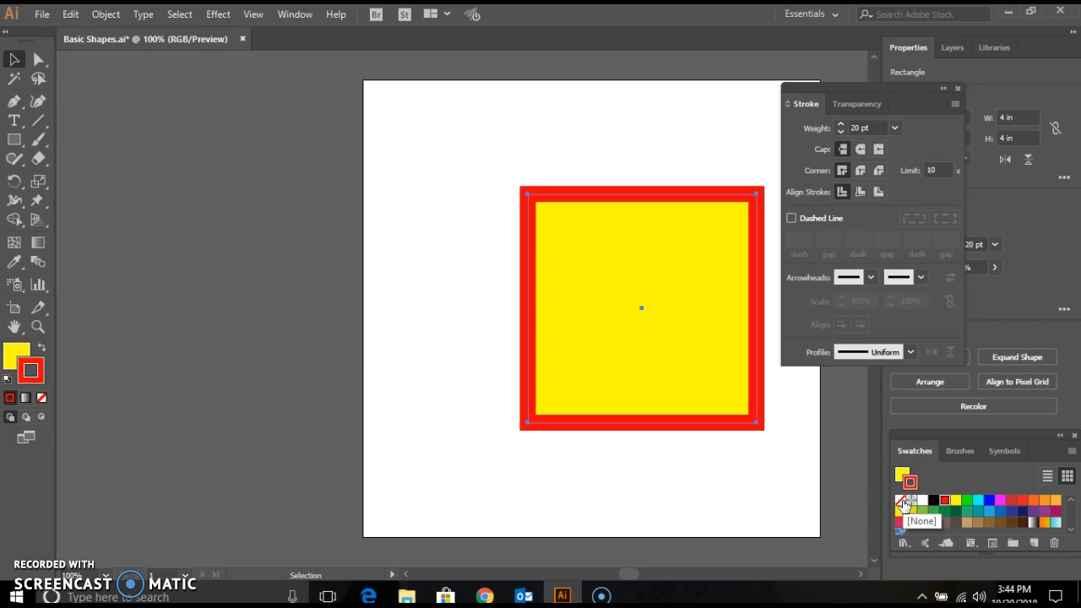
click(900, 502)
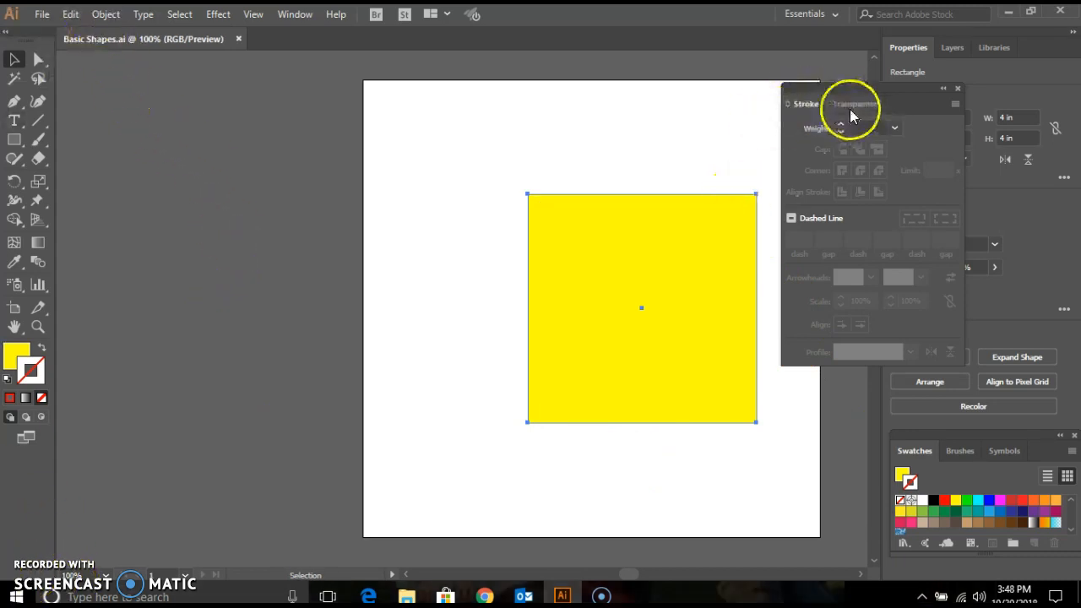
click(958, 89)
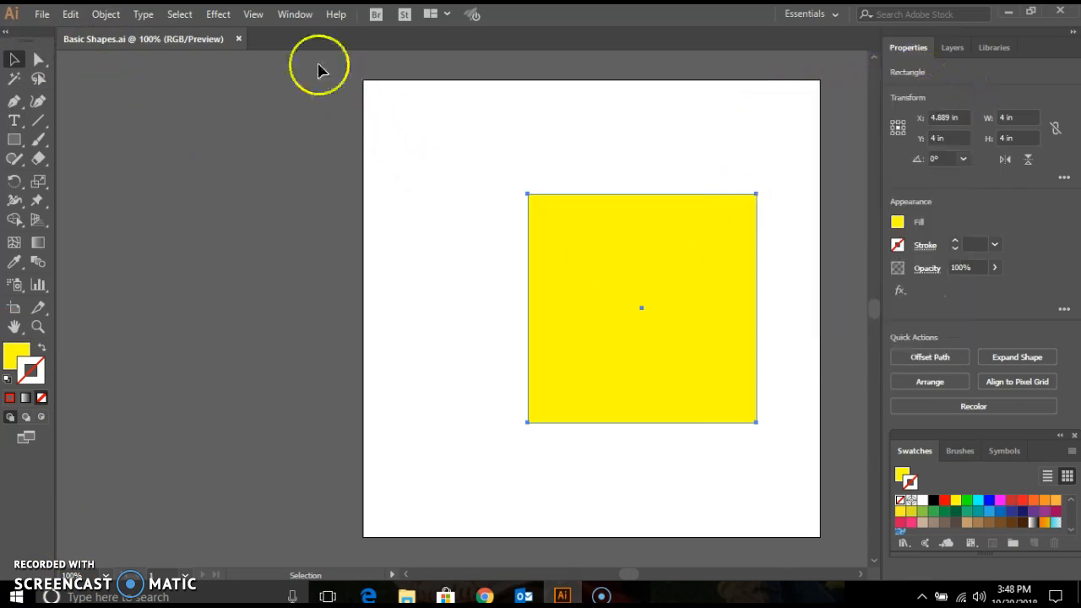
Check that Smart Guides and Snap to Point are on, and move the square into the artboard's top-left corner, at X about 2.01 in and Y 2 in
click(253, 15)
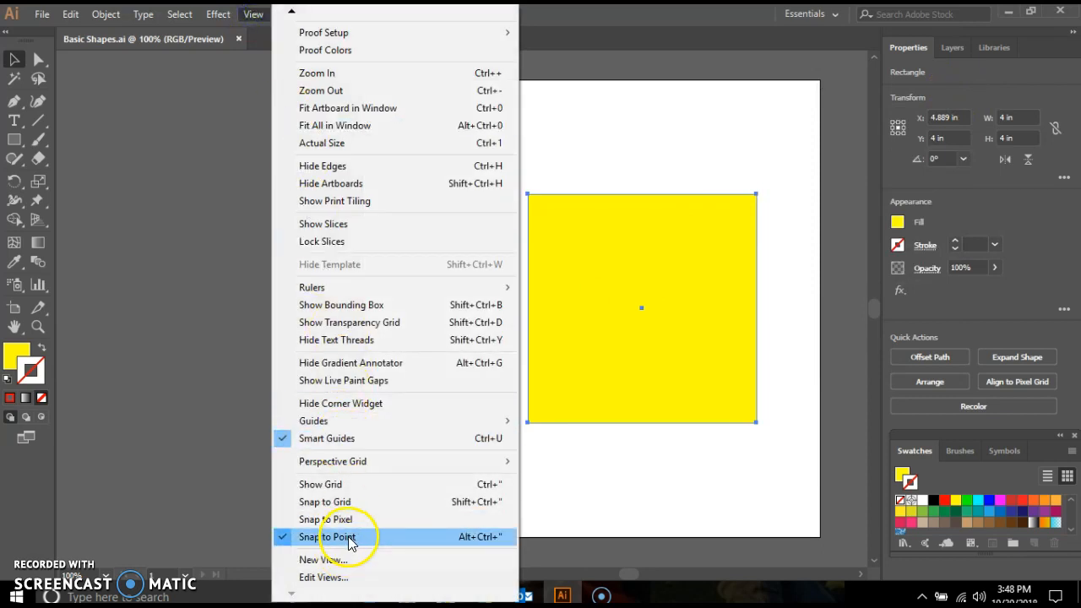
key(Left)
click(253, 15)
click(410, 144)
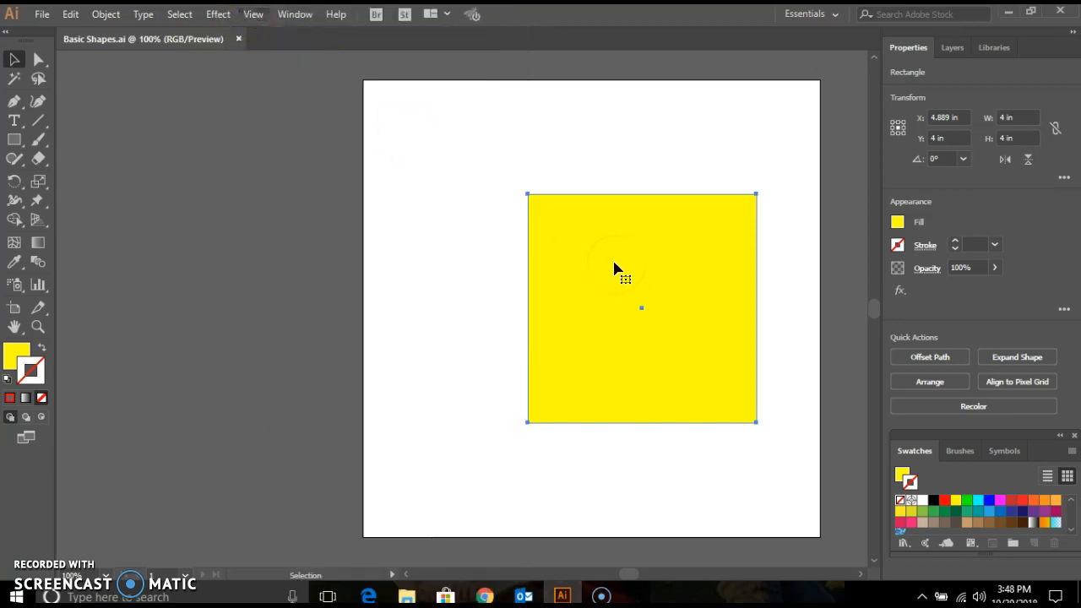
drag(616, 262, 454, 149)
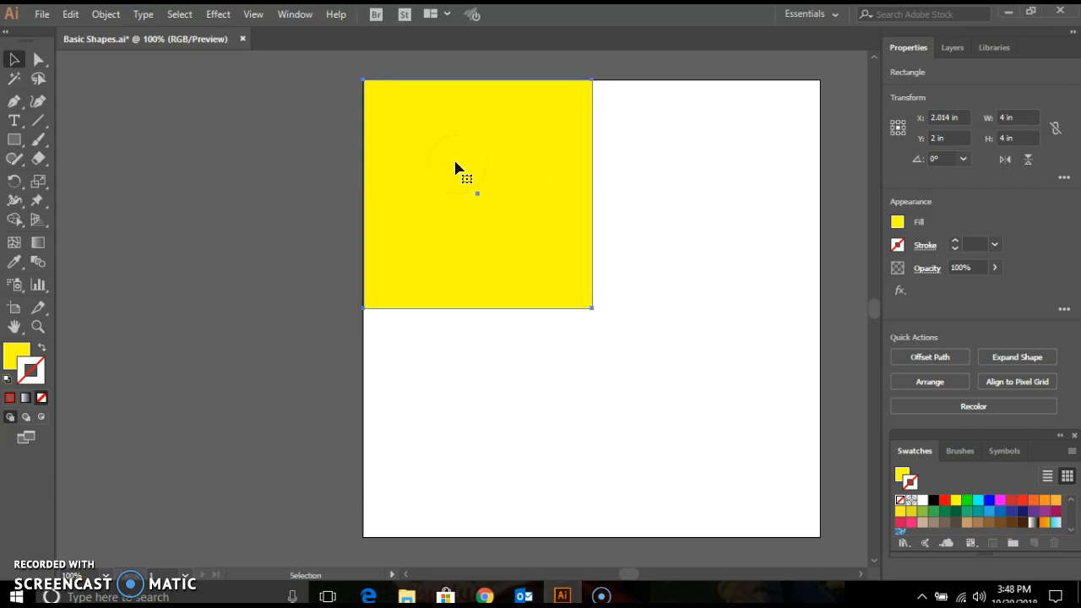
Duplicate the square straight down so the copy fills the artboard's bottom-left quarter, at X about 2.01 in and Y 6 in
drag(357, 93, 363, 81)
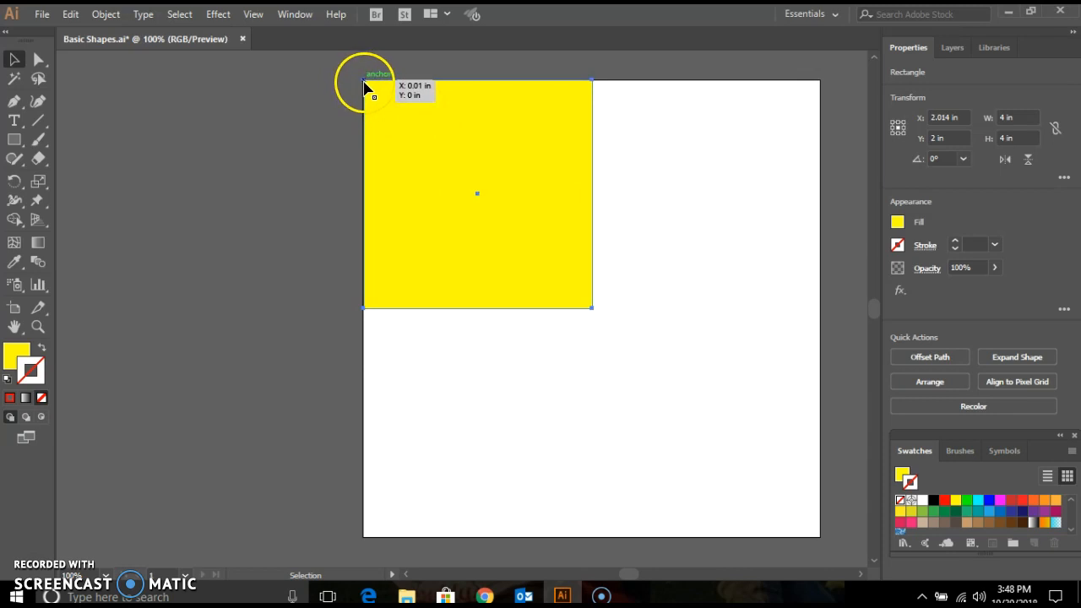
key(shift)
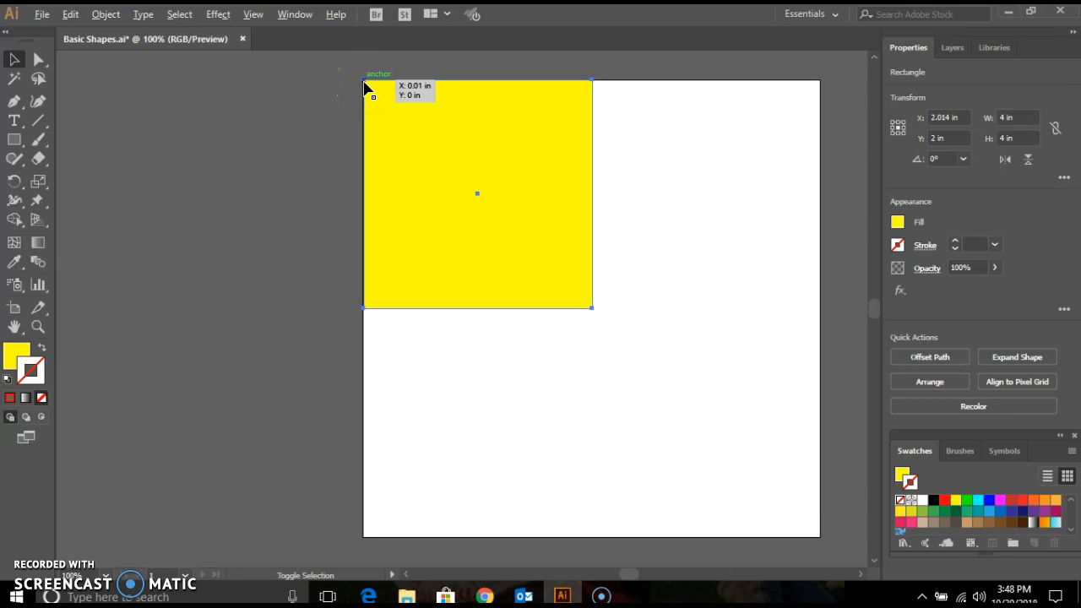
drag(365, 88, 367, 87)
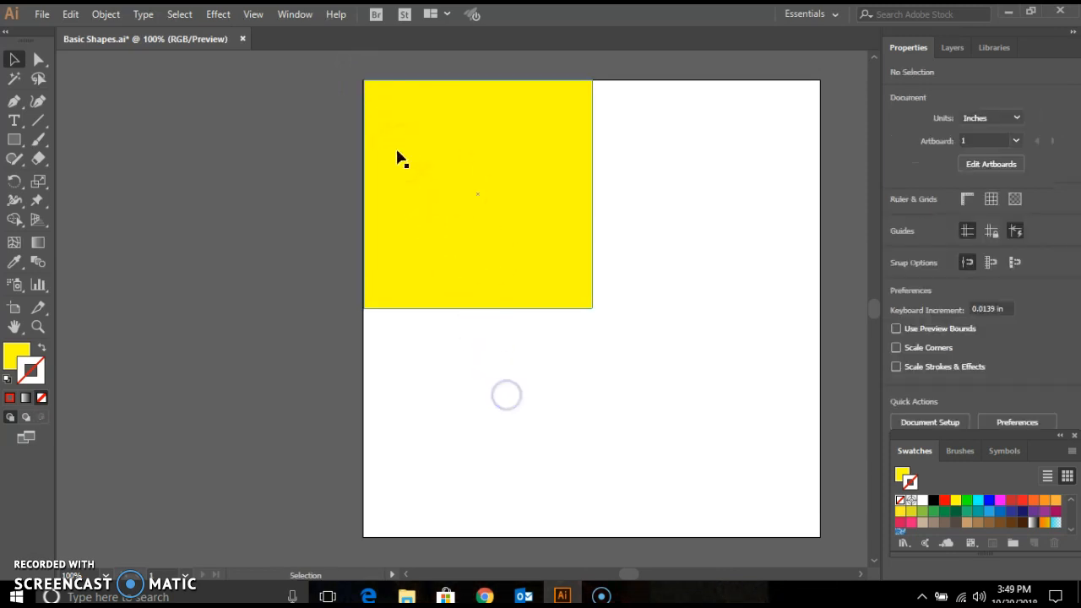
drag(365, 88, 435, 312)
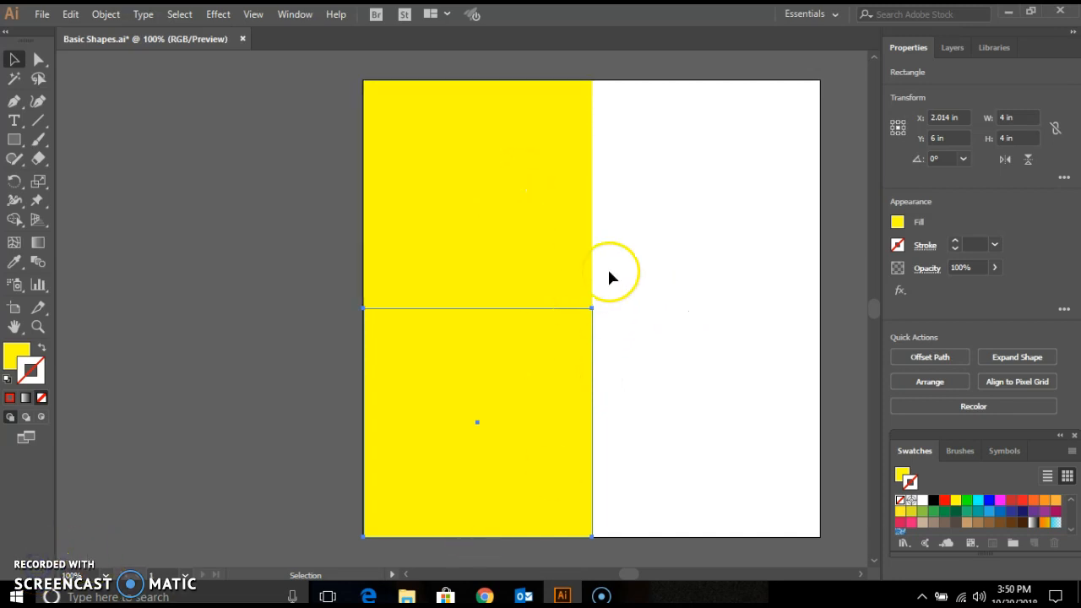
Select both stacked squares and duplicate them onto the right half of the artboard, centered at X 6 in and Y 4 in
shift+click(508, 162)
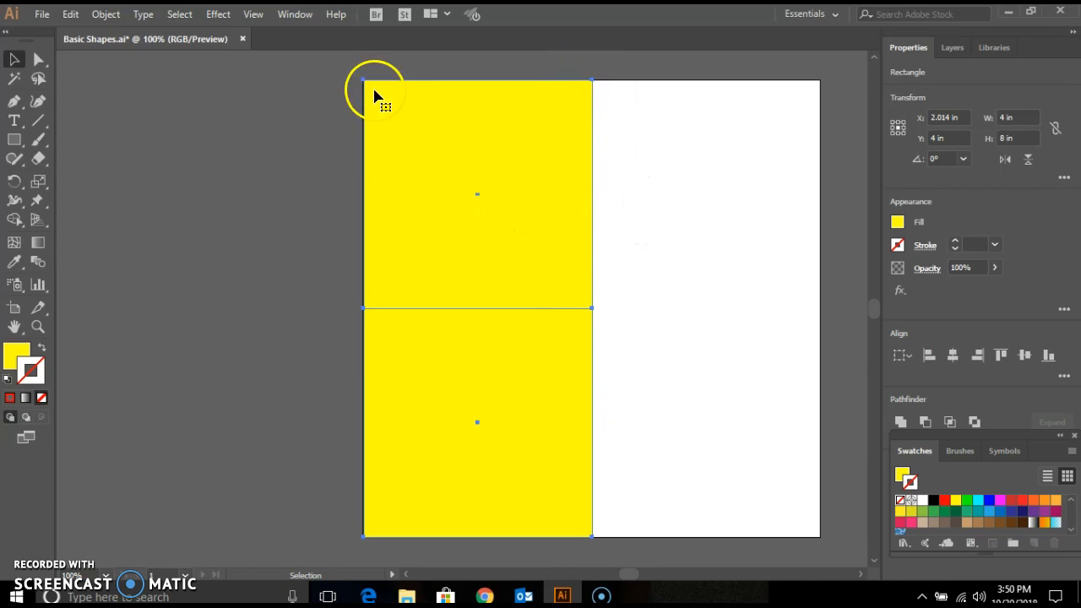
drag(364, 83, 364, 83)
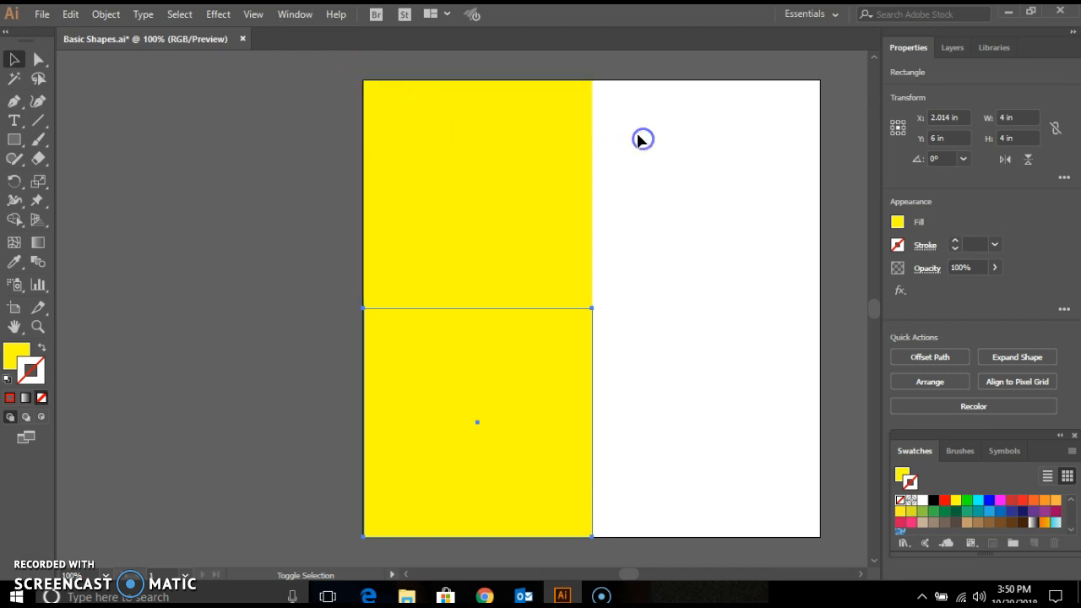
shift+click(561, 129)
drag(366, 84, 588, 102)
drag(591, 102, 591, 101)
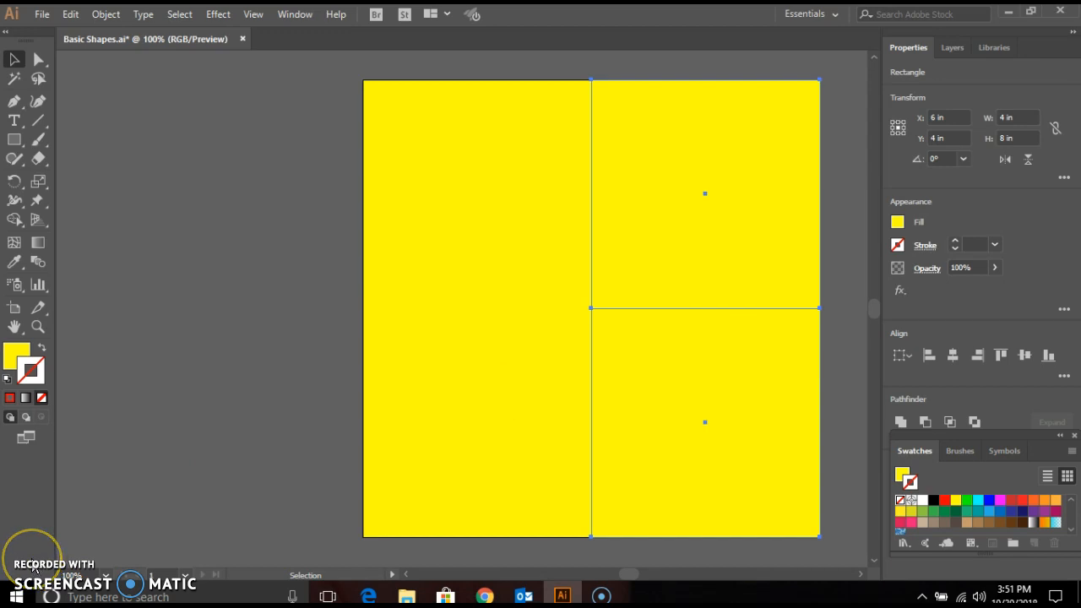
Fill the bottom-left square with the bright red swatch, keeping its stroke at None
click(448, 369)
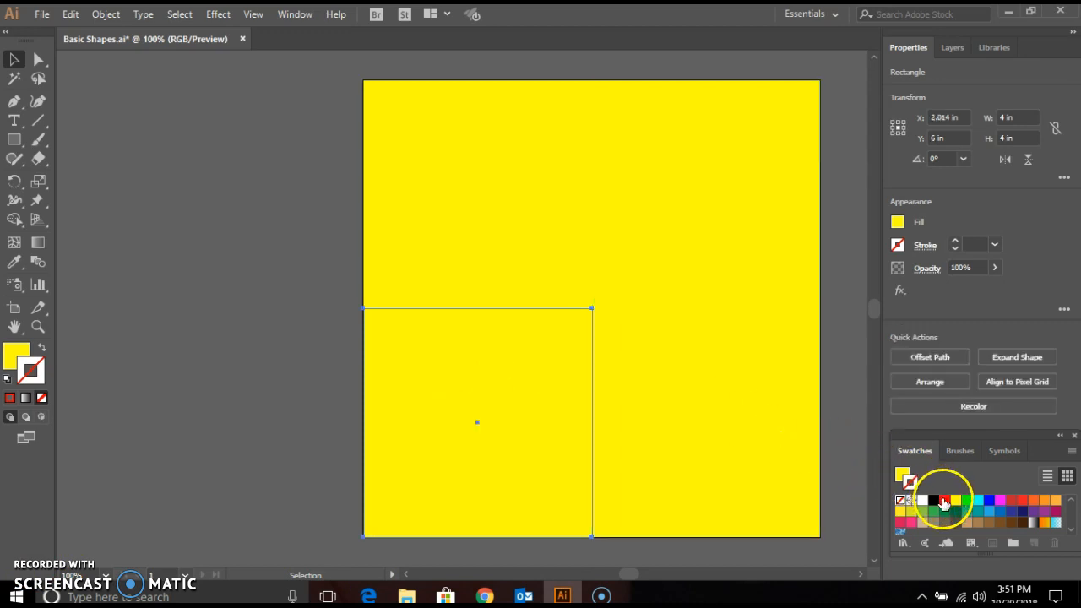
click(946, 504)
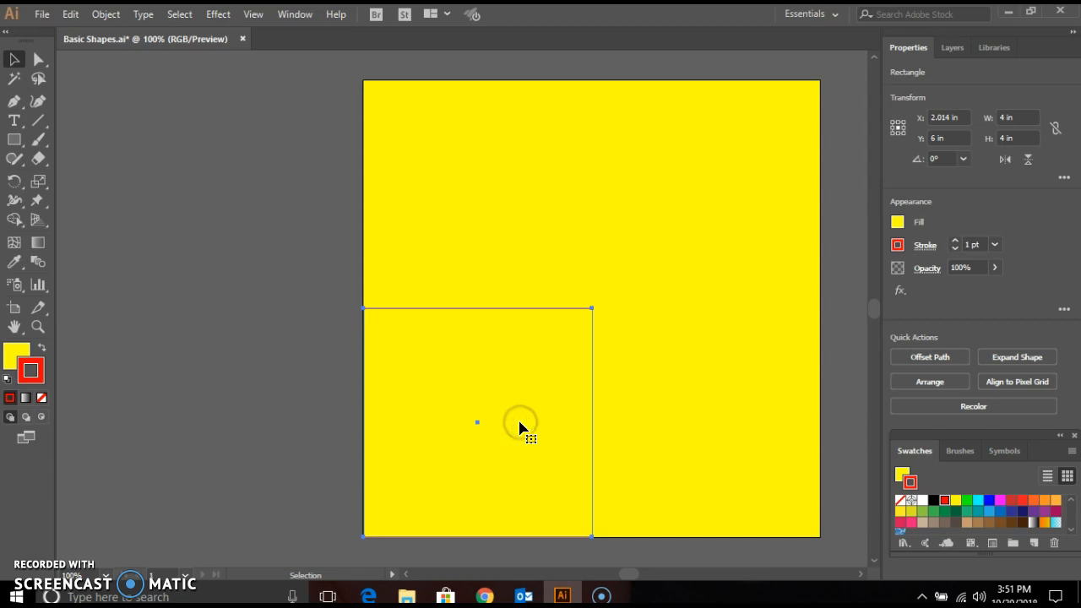
click(16, 358)
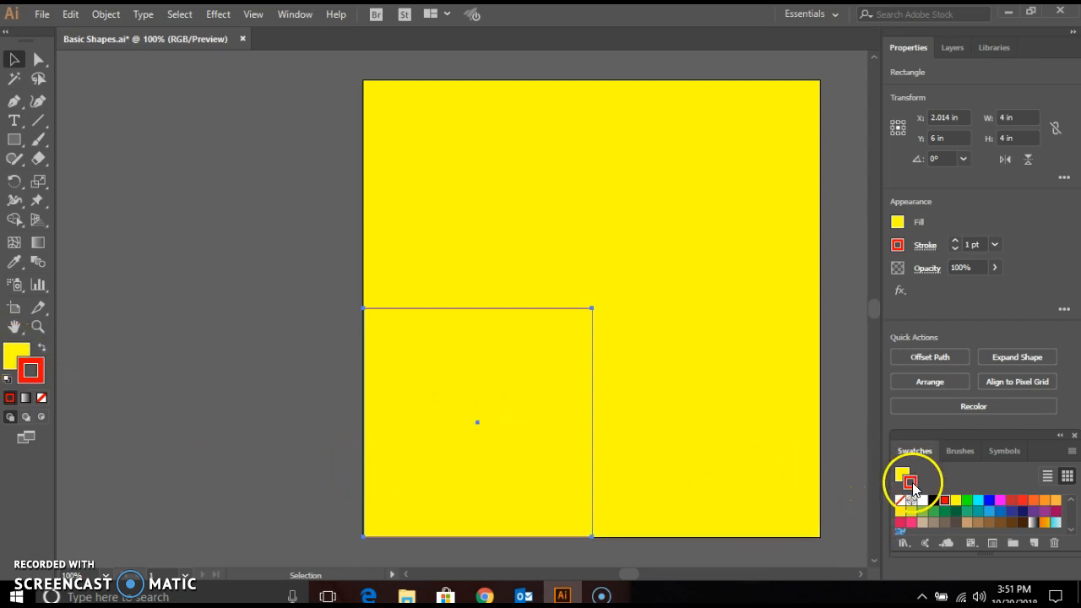
key(/)
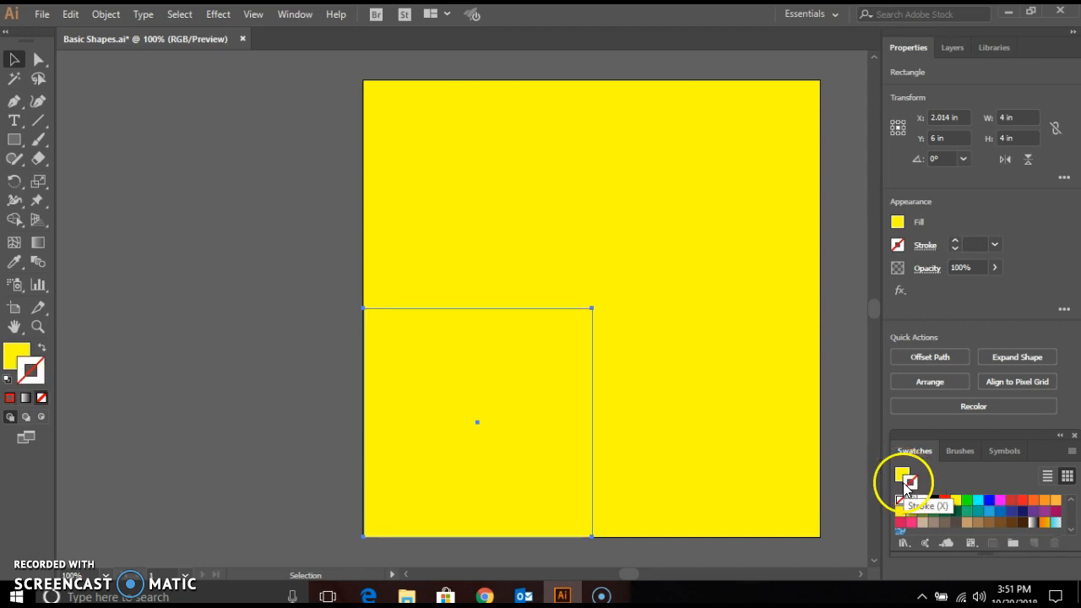
click(902, 474)
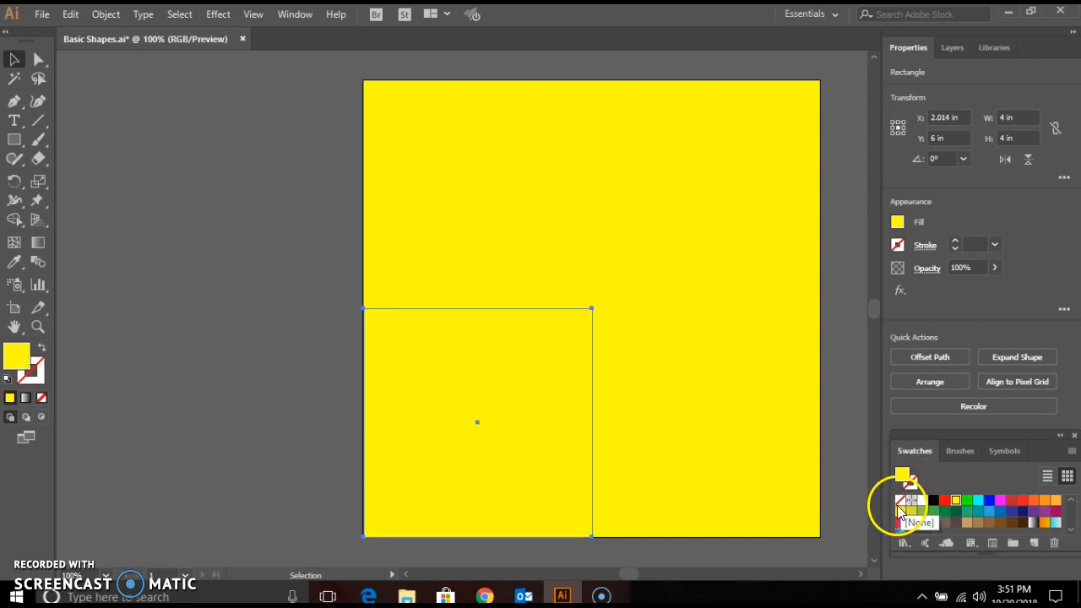
drag(944, 501, 527, 367)
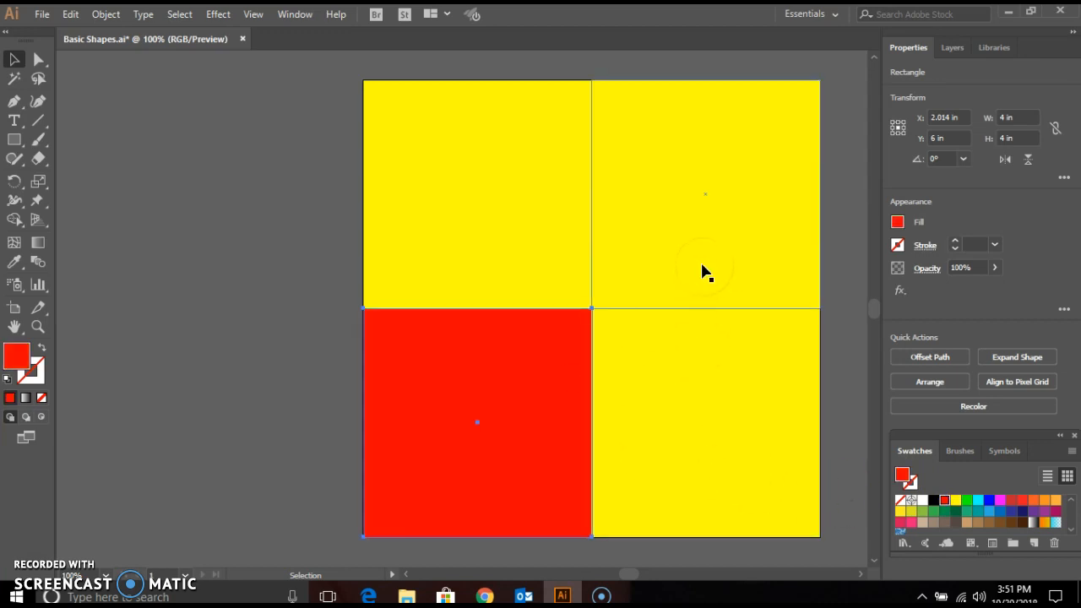
Fill the top-left square with bright green and the bottom-right square with blue
click(490, 140)
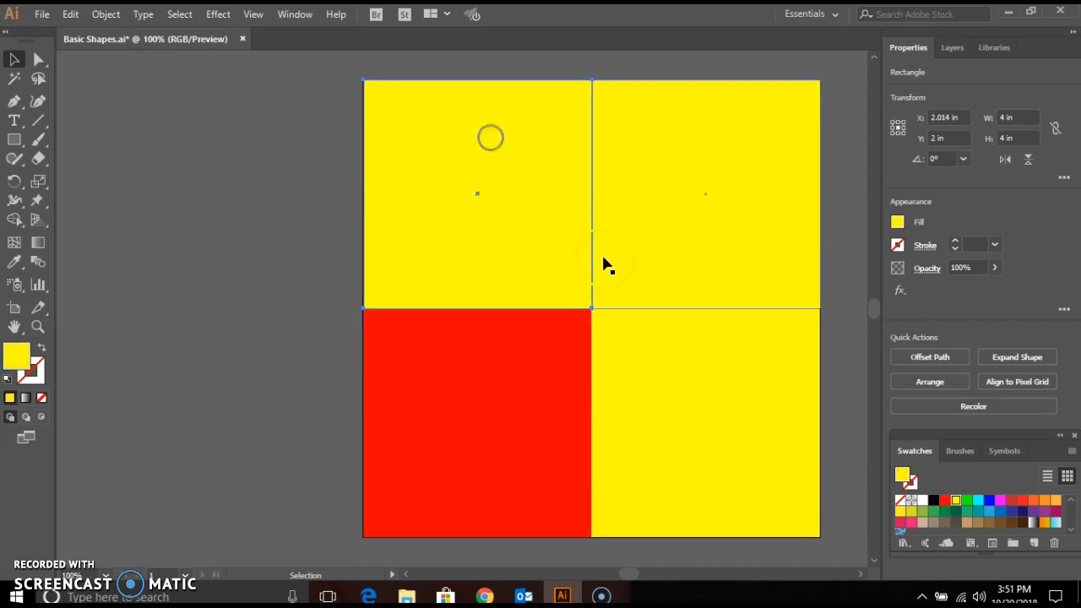
drag(968, 505, 529, 166)
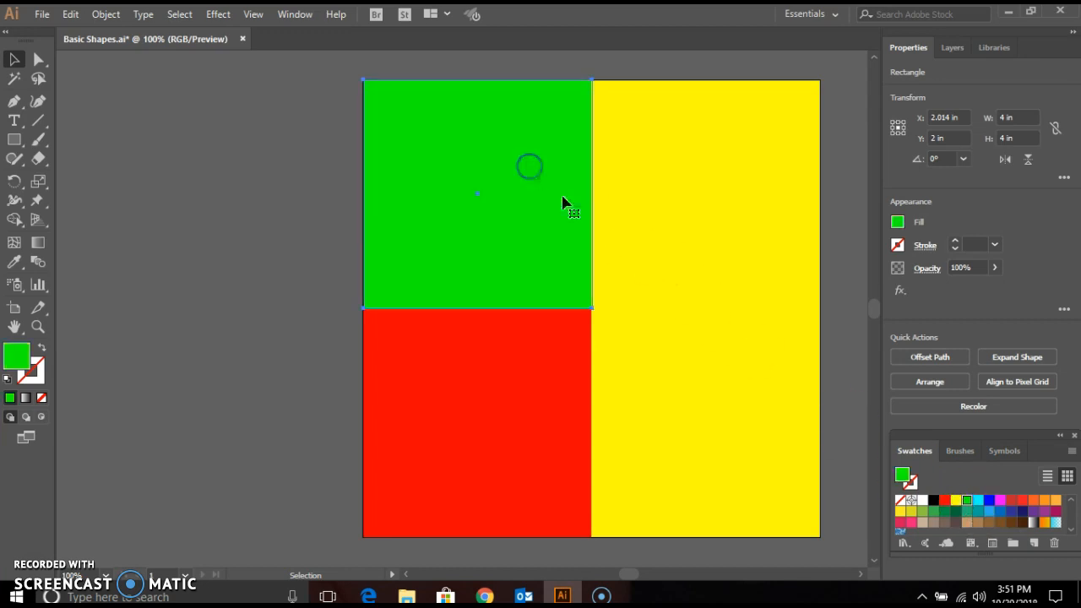
click(728, 387)
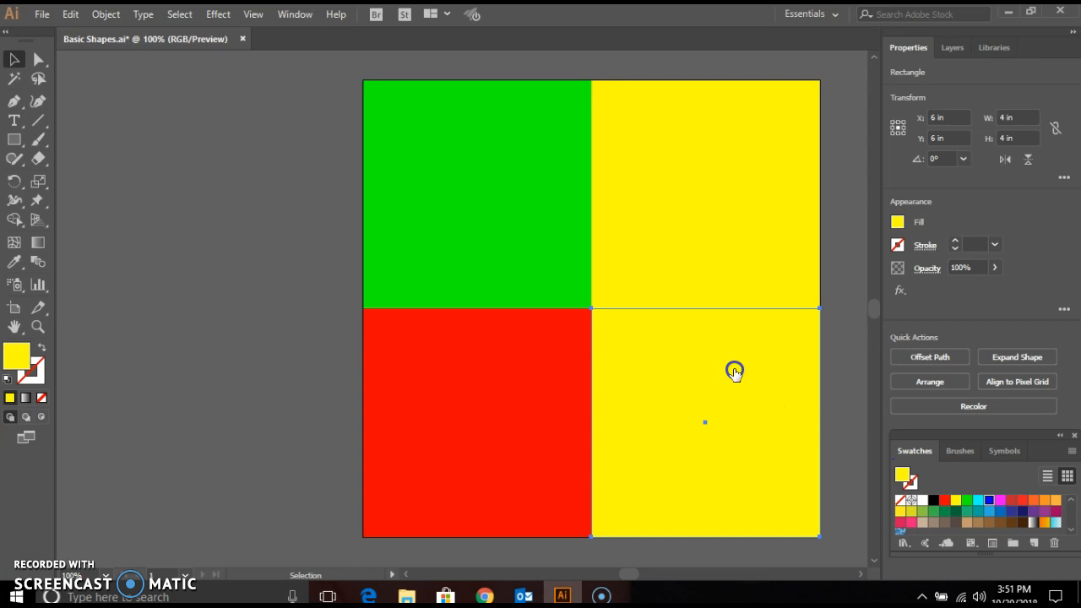
drag(735, 373, 734, 374)
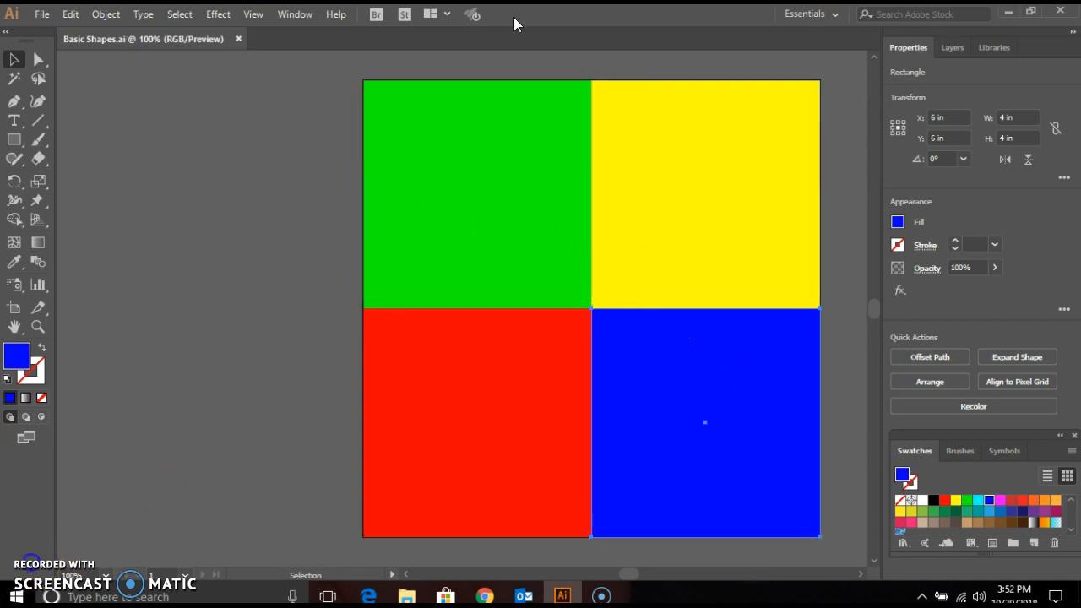
Try scaling the green square itself uniformly to 50%, and undo the scaling
click(486, 260)
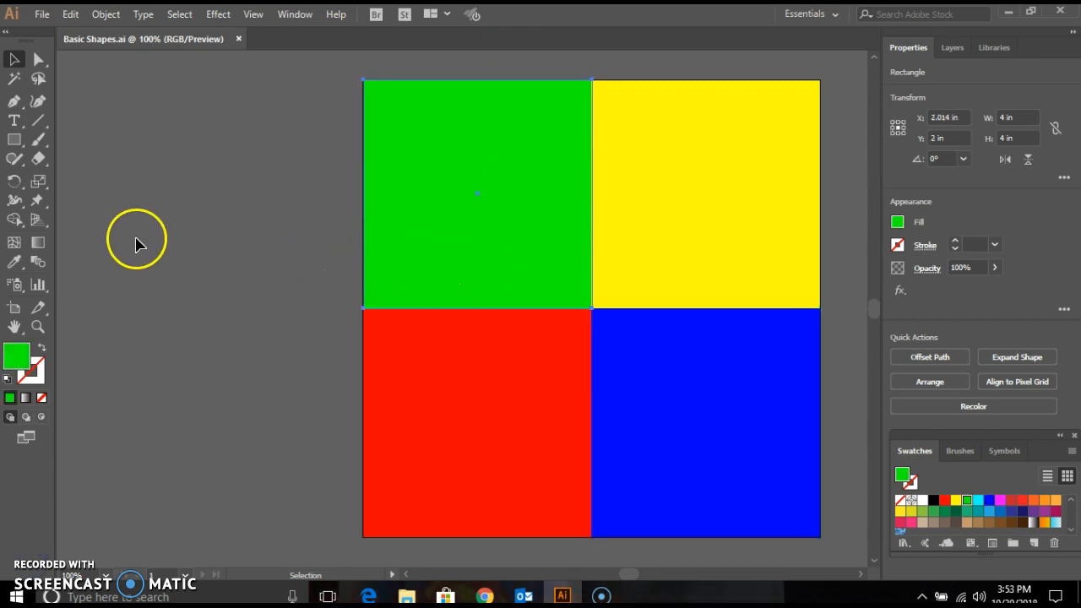
double_click(40, 184)
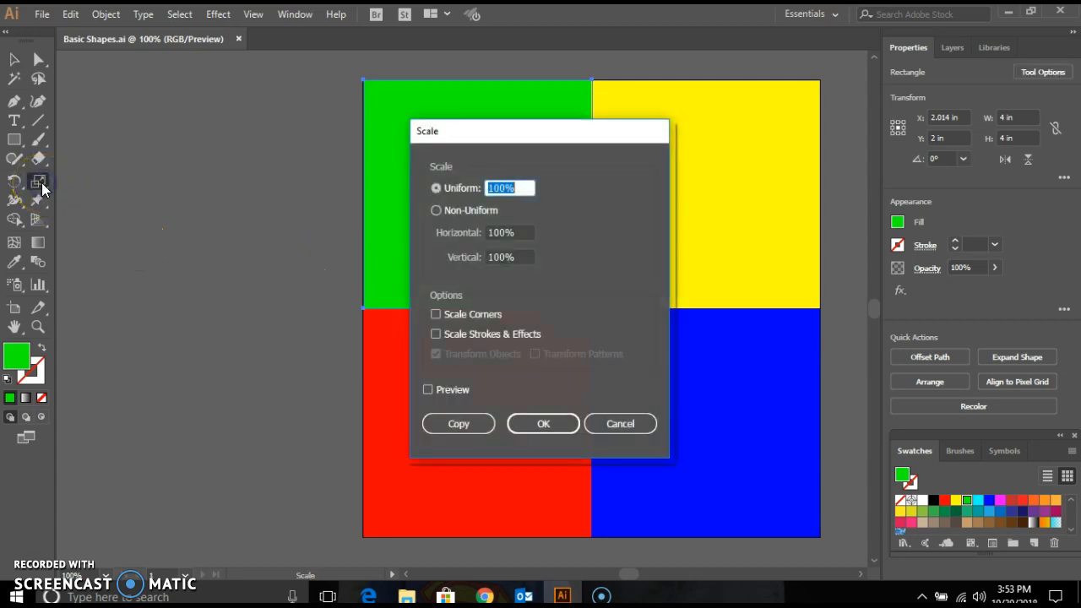
text(50)
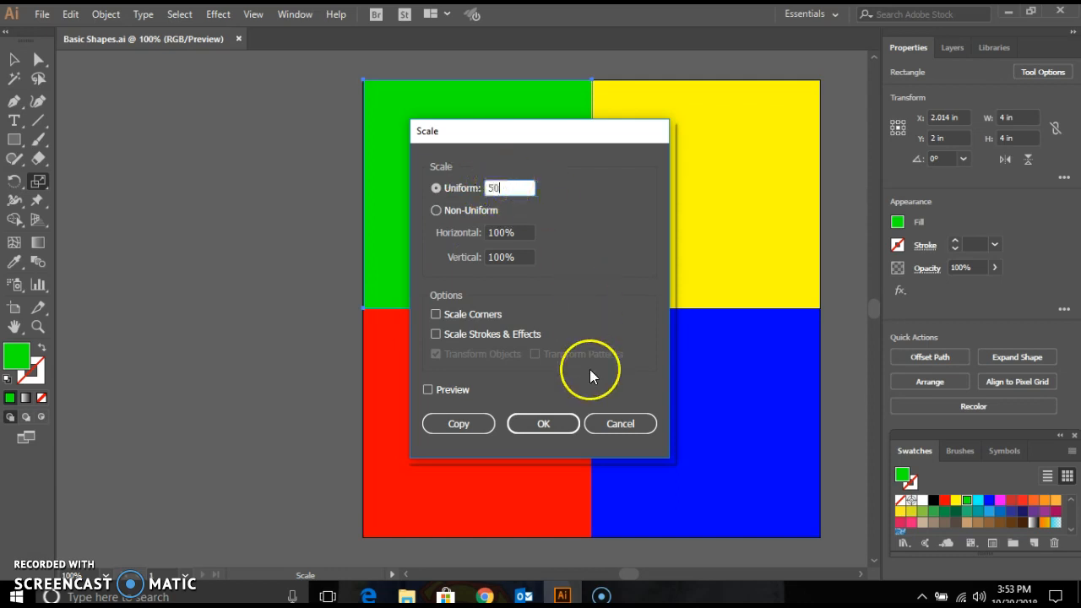
click(550, 427)
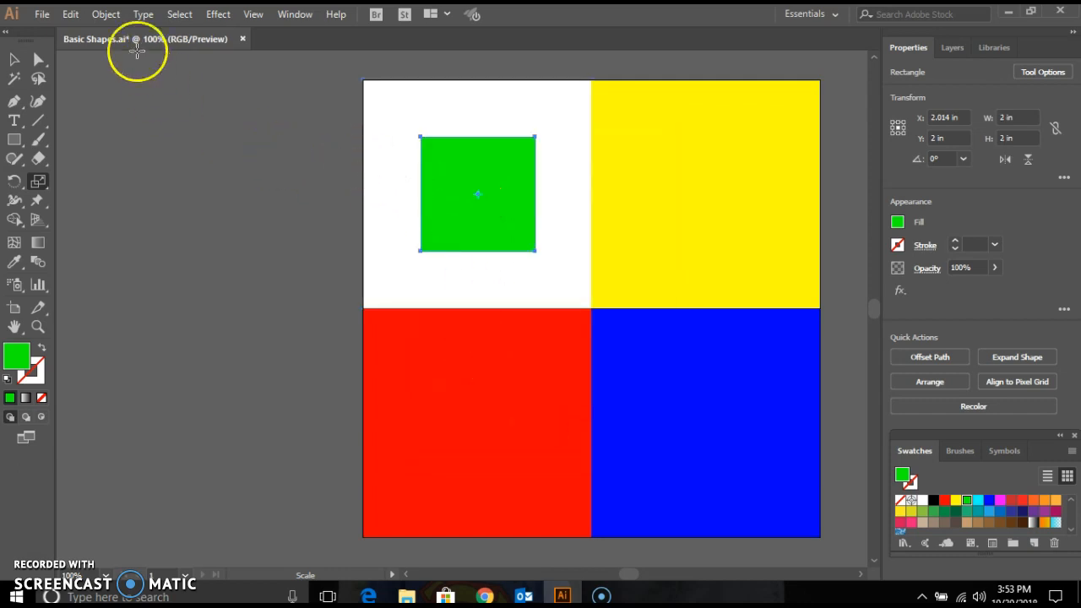
click(73, 15)
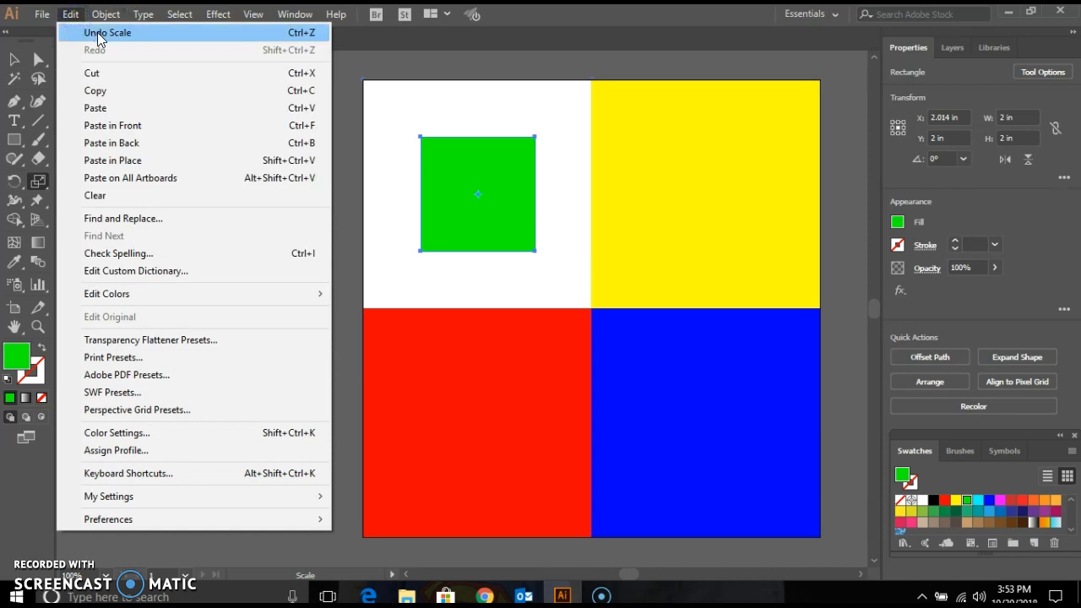
click(97, 32)
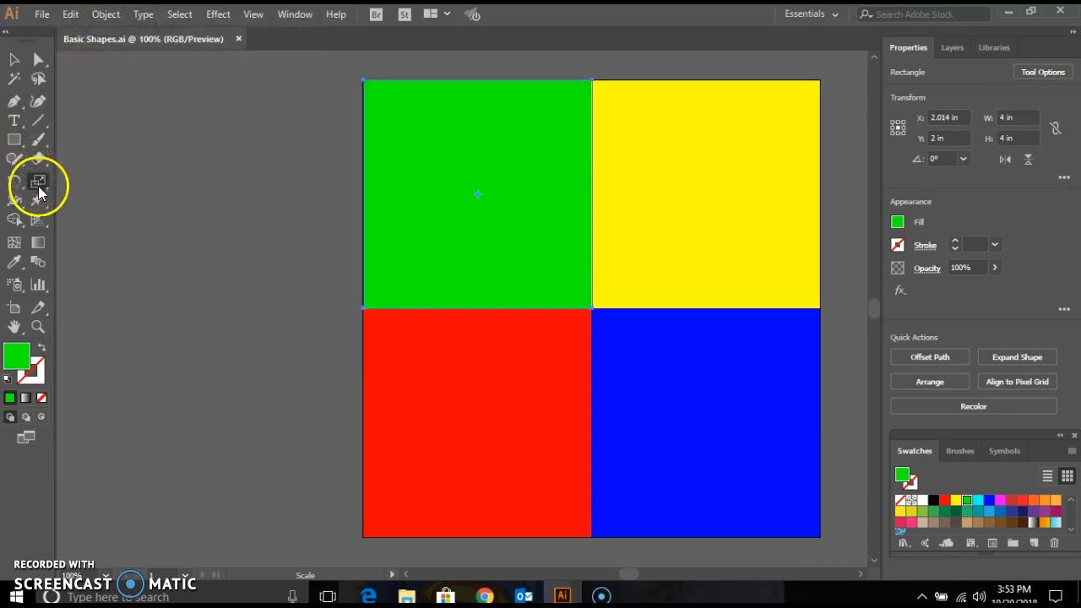
Make a copy of the green square scaled uniformly to 50%, and fill the smaller copy with blue
alt+click(221, 344)
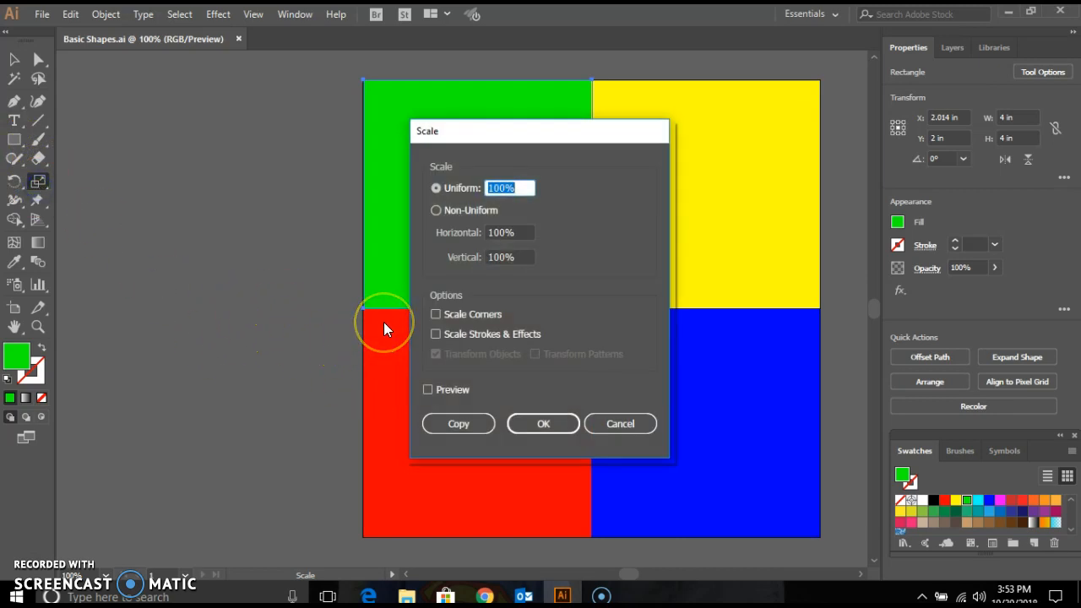
text(50)
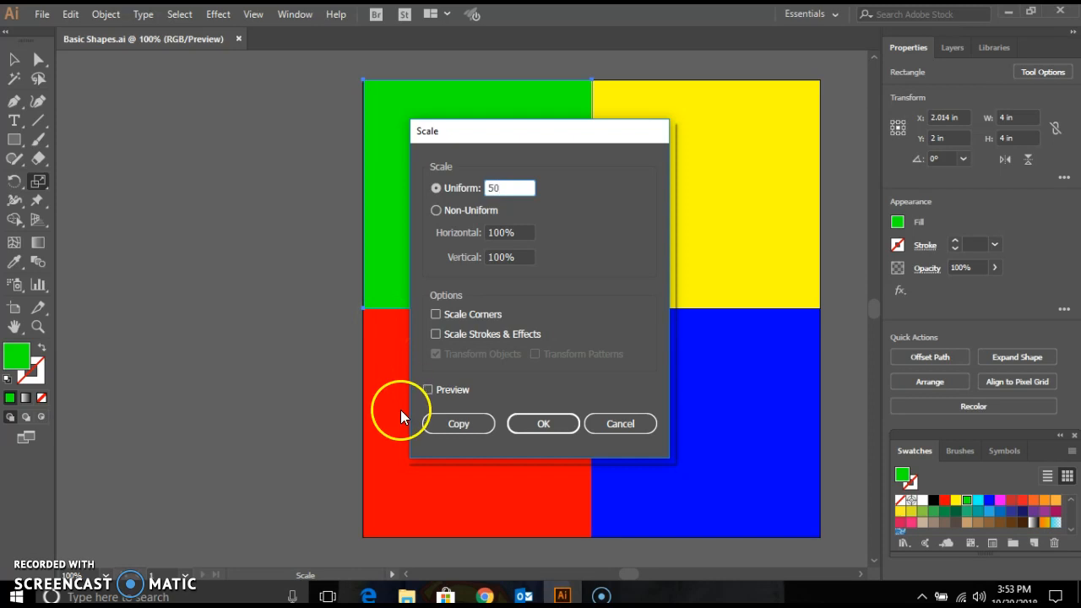
click(463, 423)
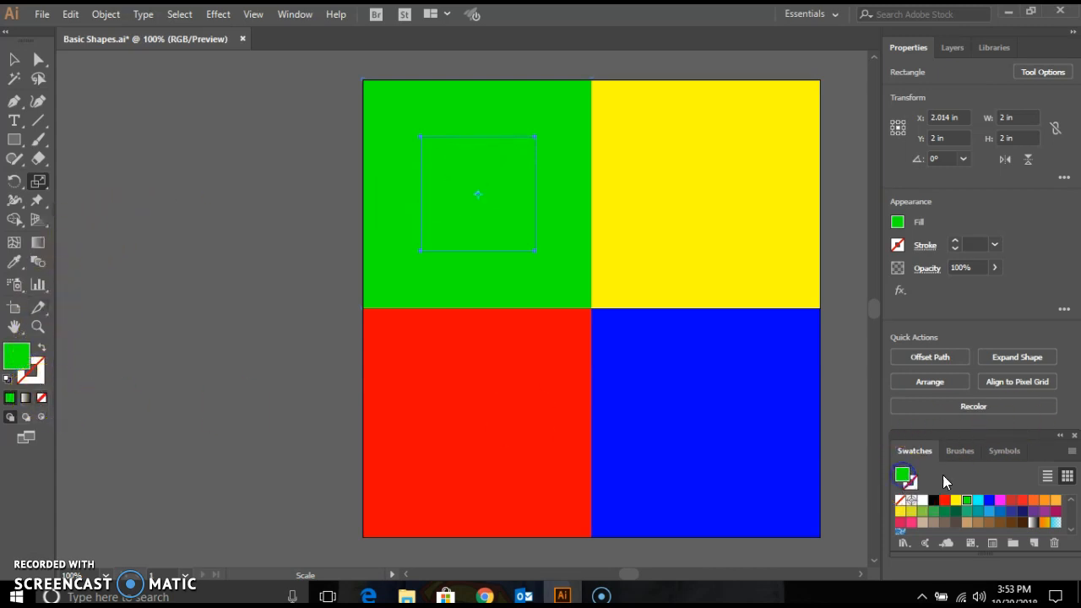
click(989, 501)
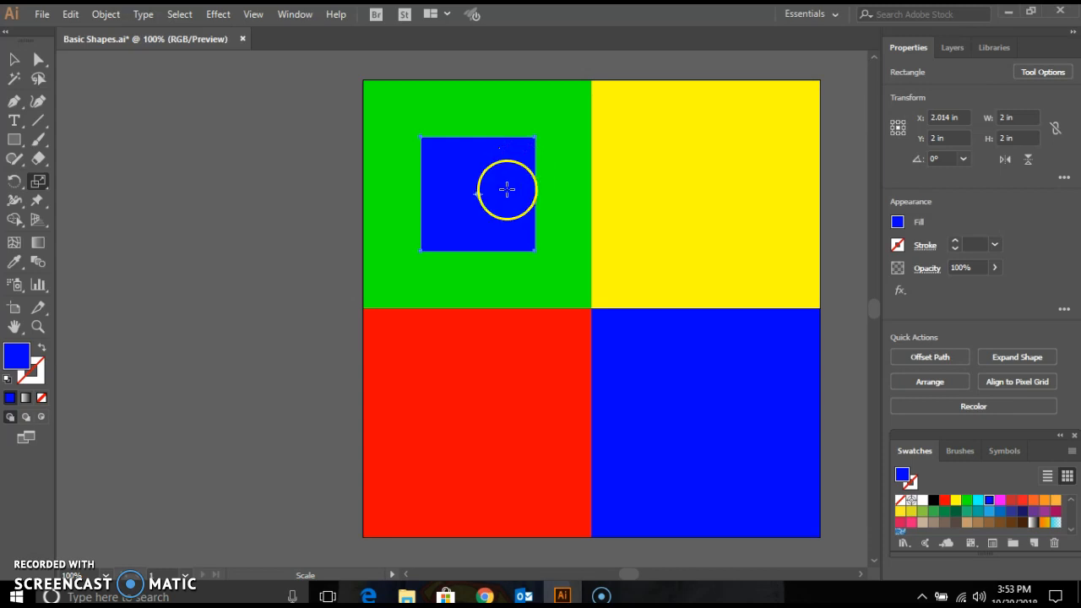
Rotate the small blue square by 45° about its center to form a diamond
click(10, 188)
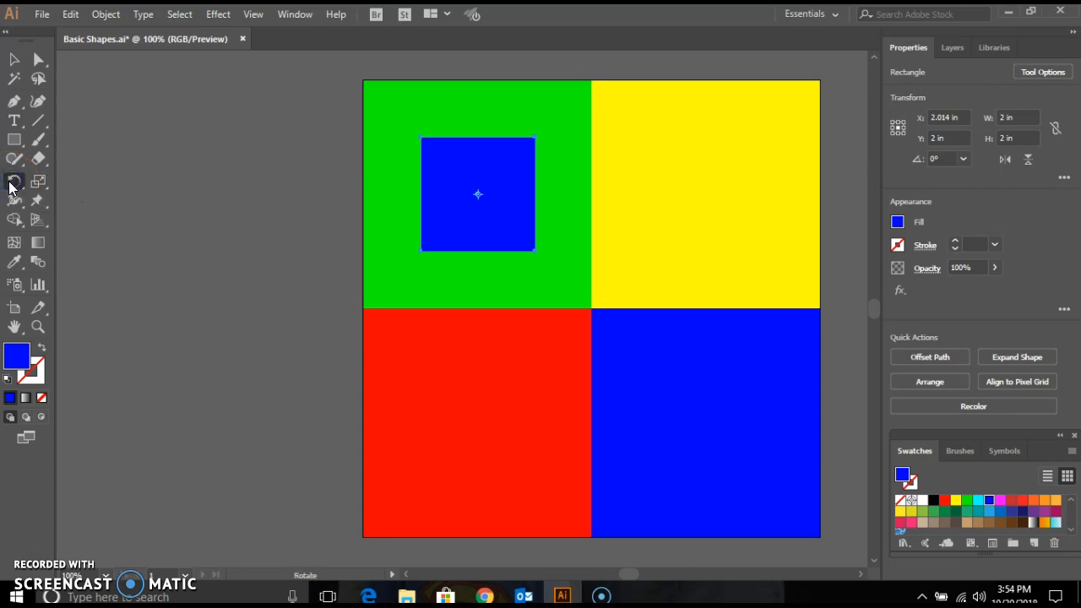
double_click(10, 187)
drag(599, 198, 756, 161)
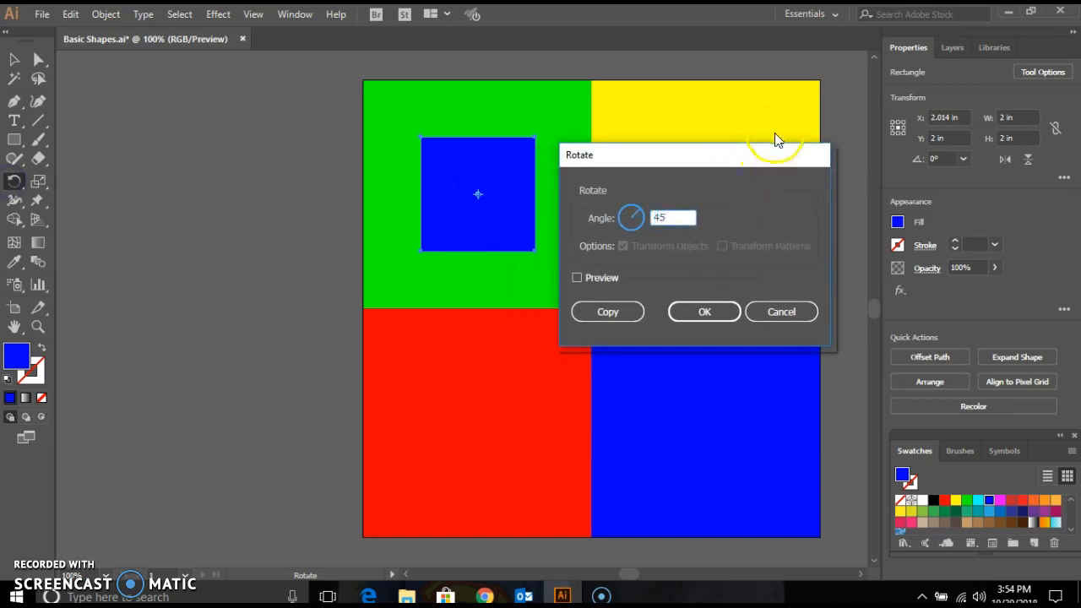
click(705, 312)
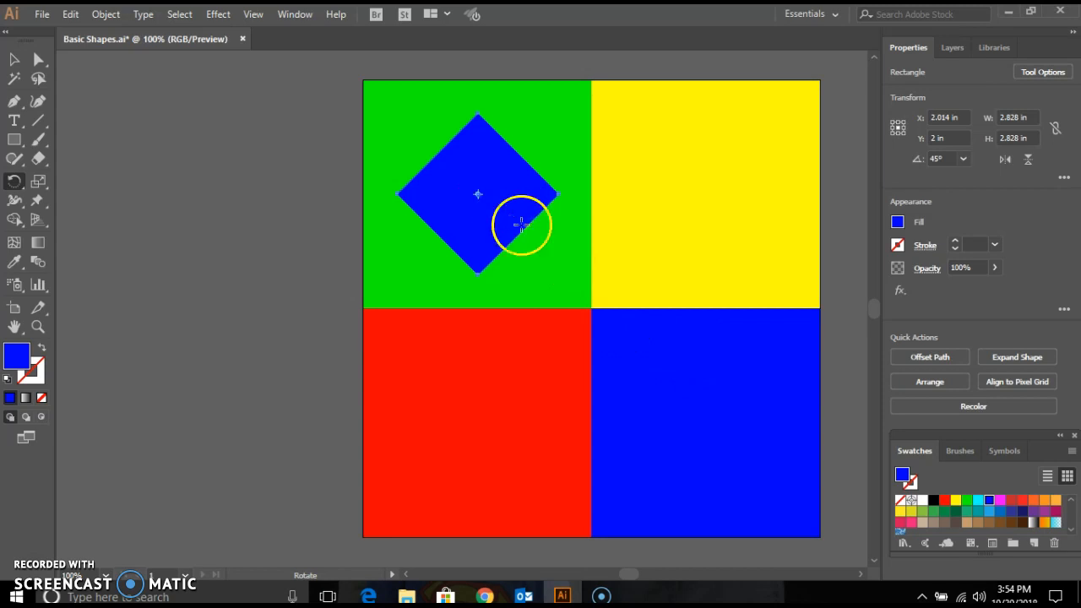
Give the blue diamond a yellow stroke and raise the stroke weight to 22 pt
click(911, 485)
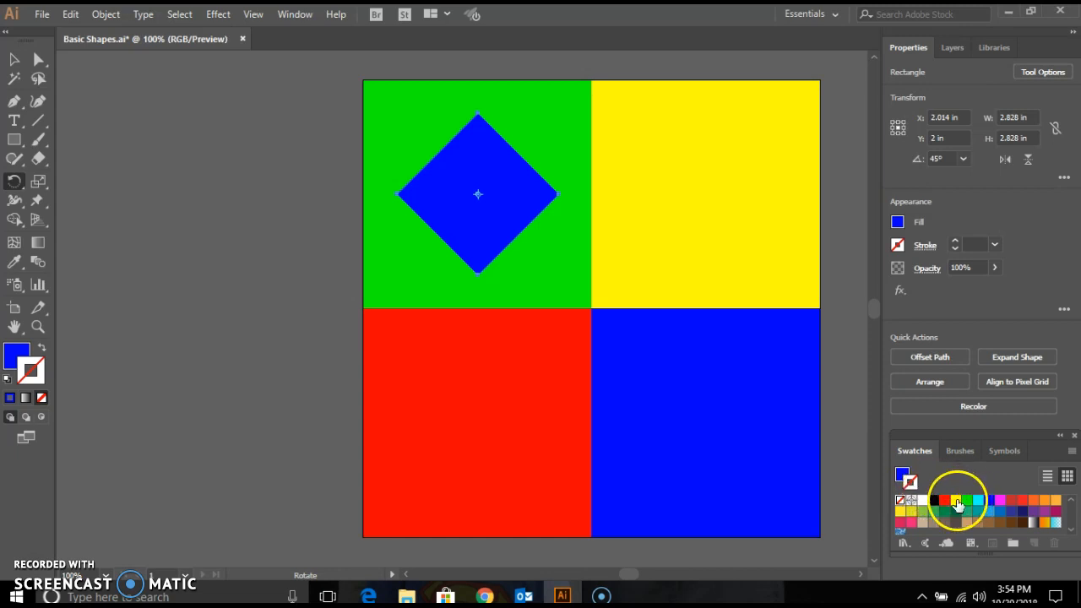
click(957, 503)
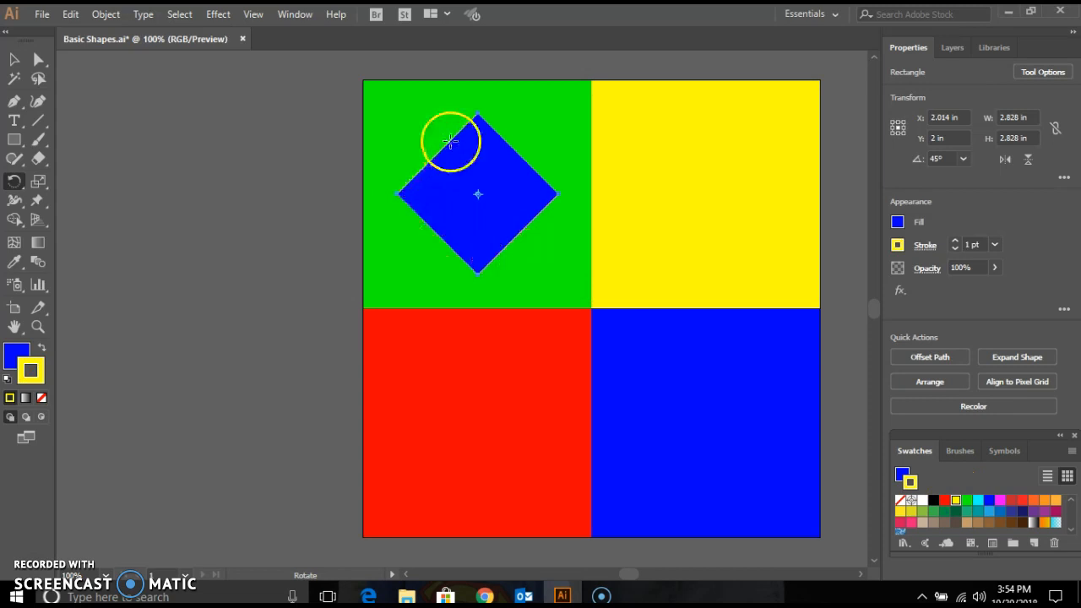
click(292, 14)
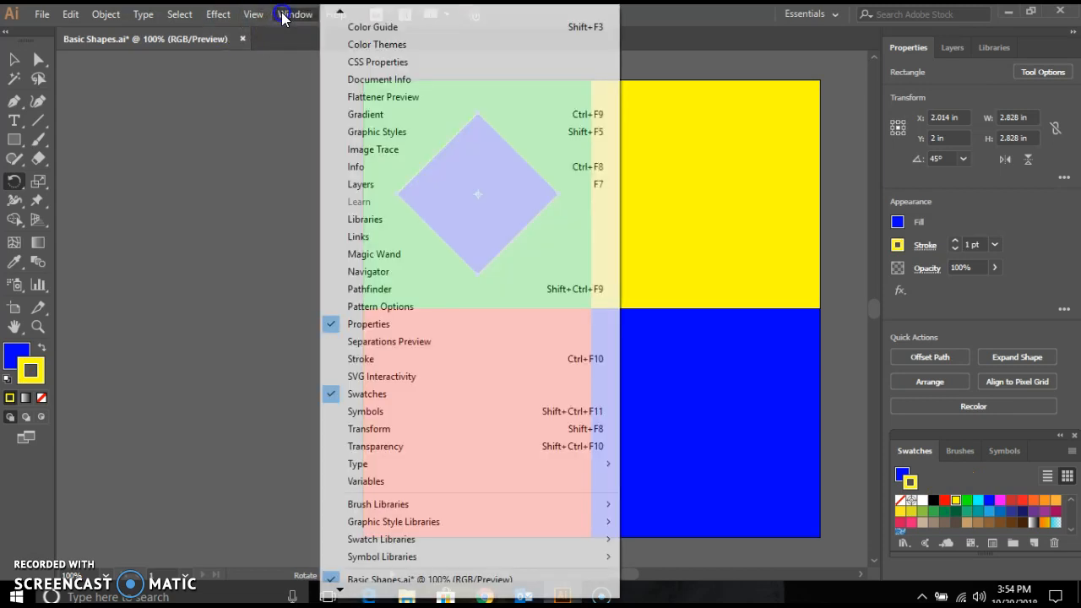
click(381, 360)
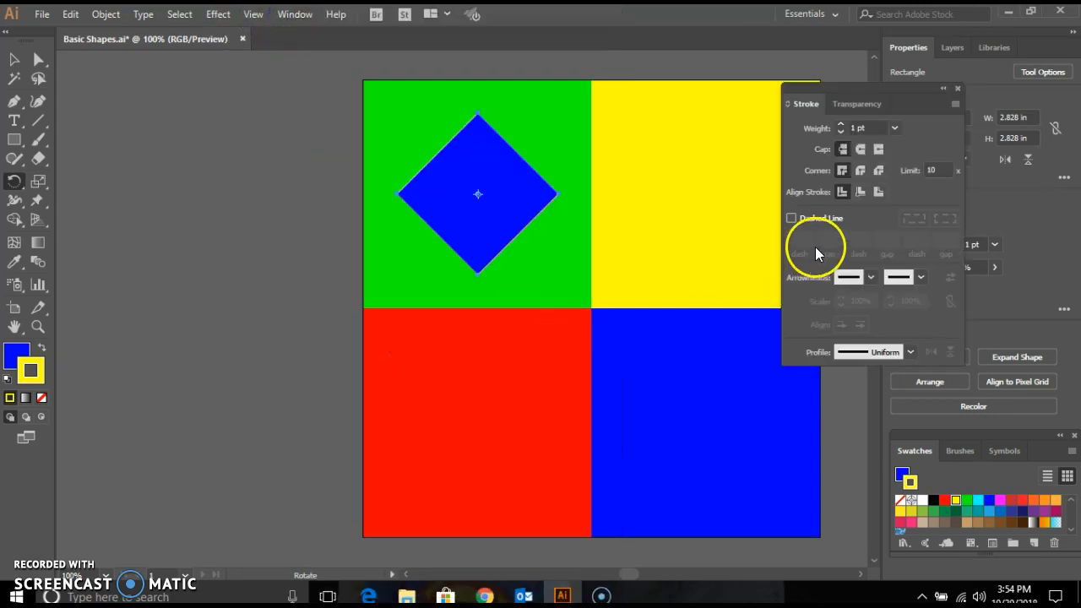
click(895, 128)
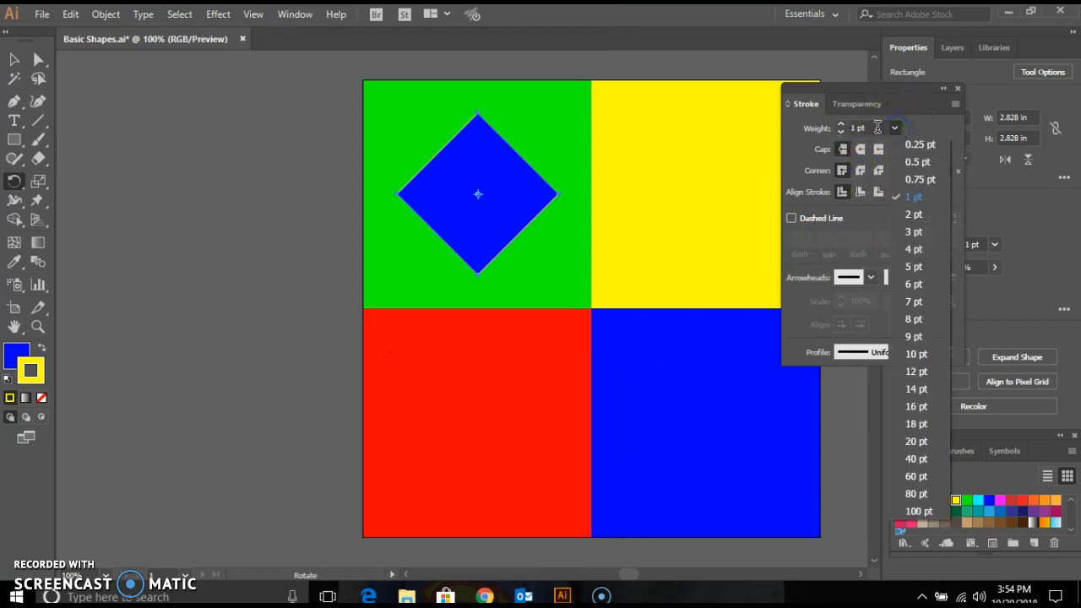
click(860, 128)
click(841, 125)
click(841, 125)
click(842, 125)
click(841, 125)
click(841, 125)
click(842, 125)
click(841, 125)
click(841, 125)
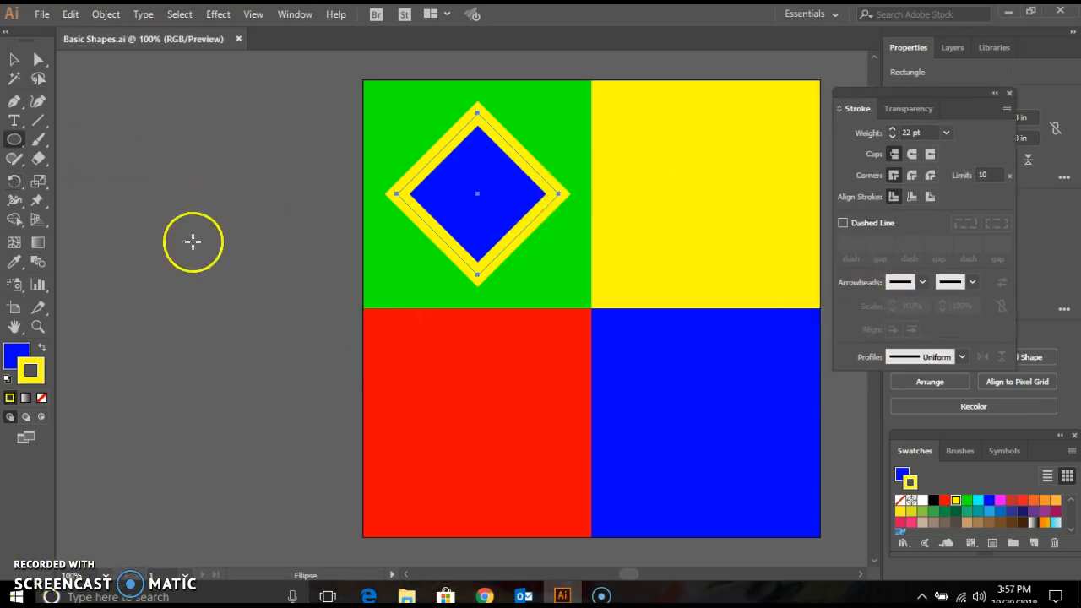
Create an ellipse 3 in wide and 0.5 in high on the yellow square
click(18, 145)
drag(19, 145, 101, 181)
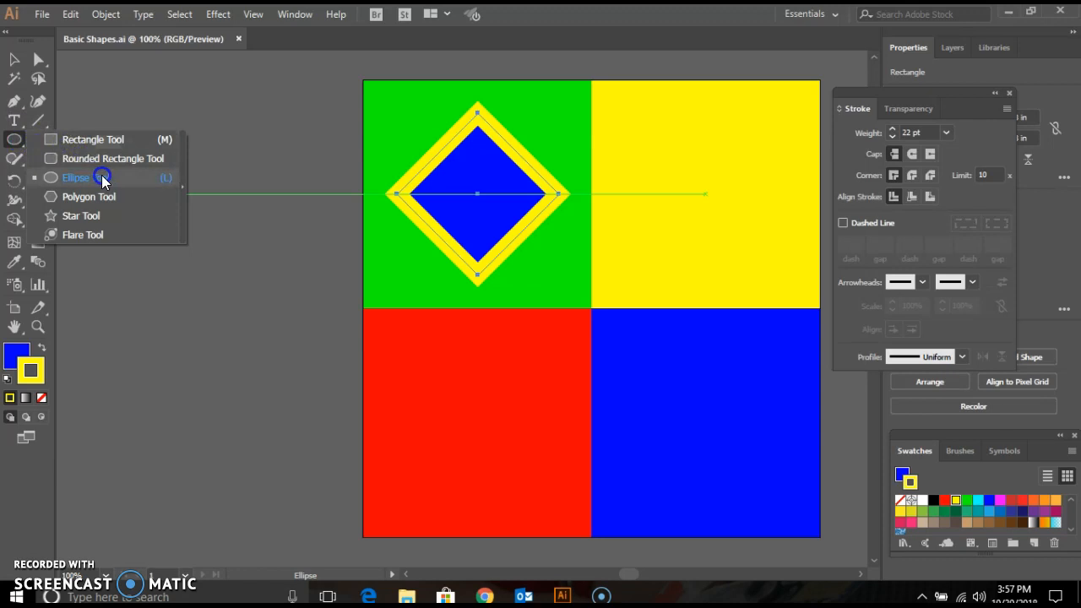
click(102, 176)
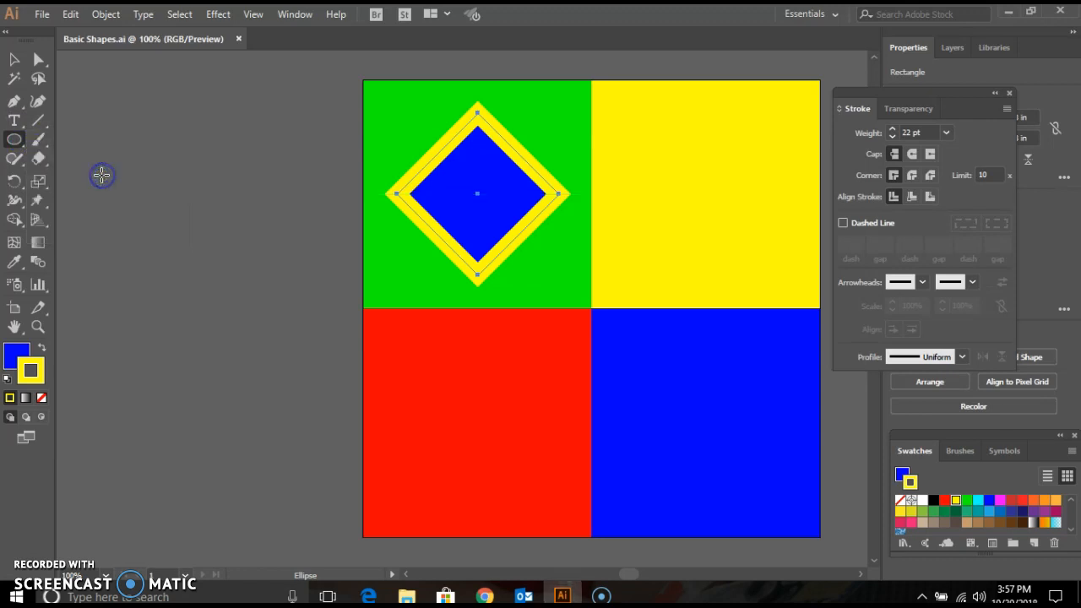
click(657, 204)
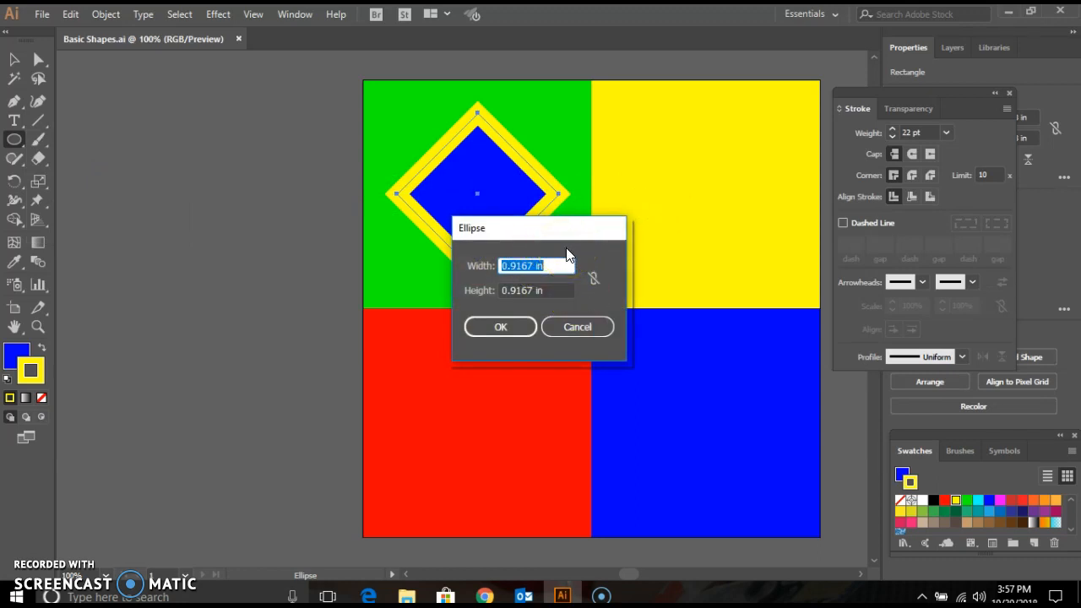
text(3)
key(Tab)
text(.)
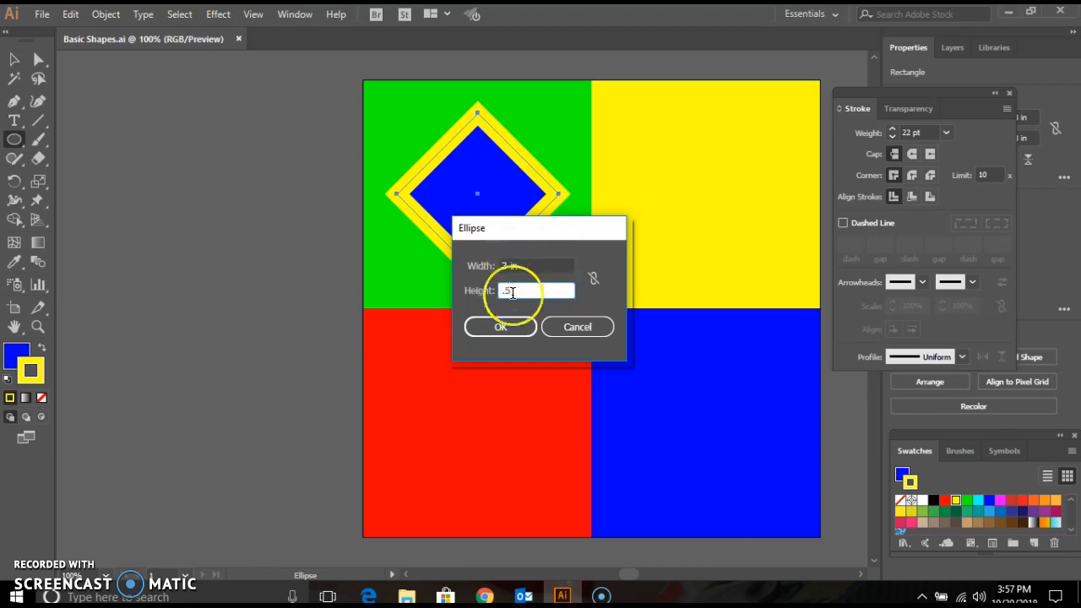
click(501, 327)
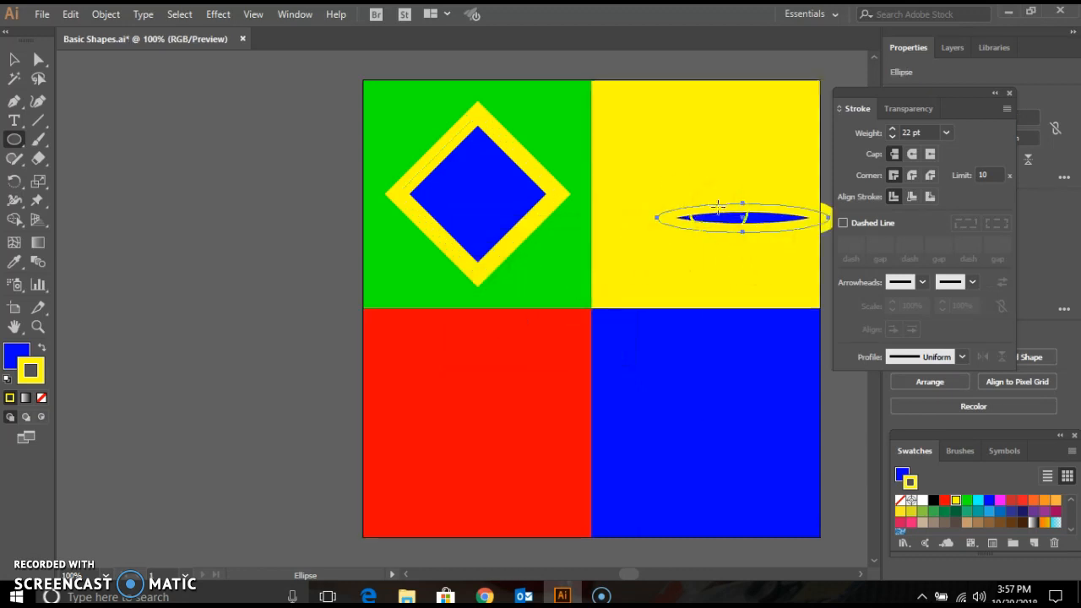
Set the ellipse's fill to None and give it an RGB Blue stroke with a 3 pt weight
click(901, 476)
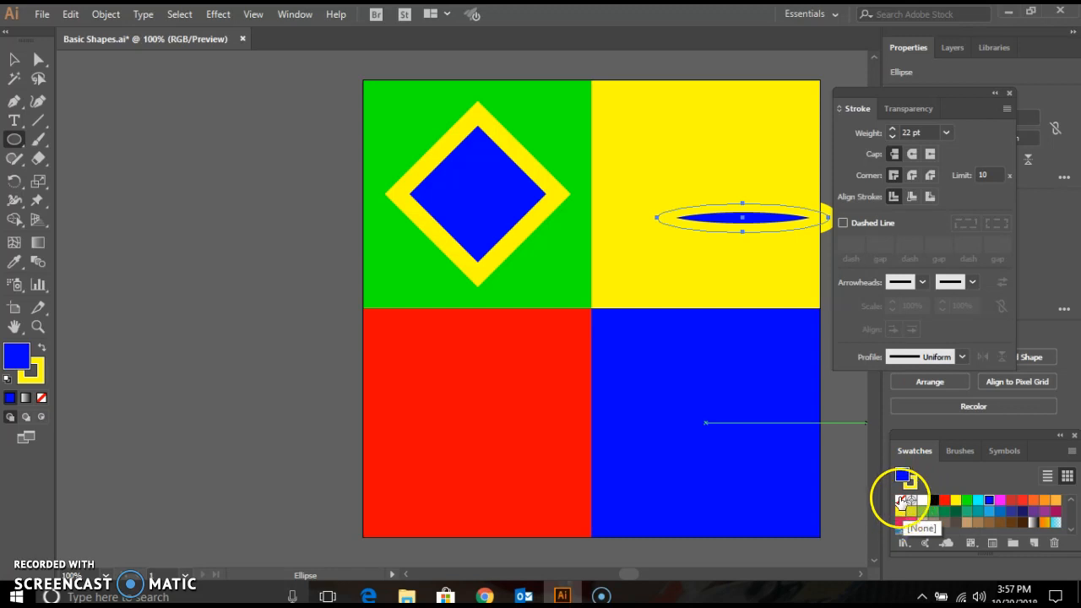
click(901, 502)
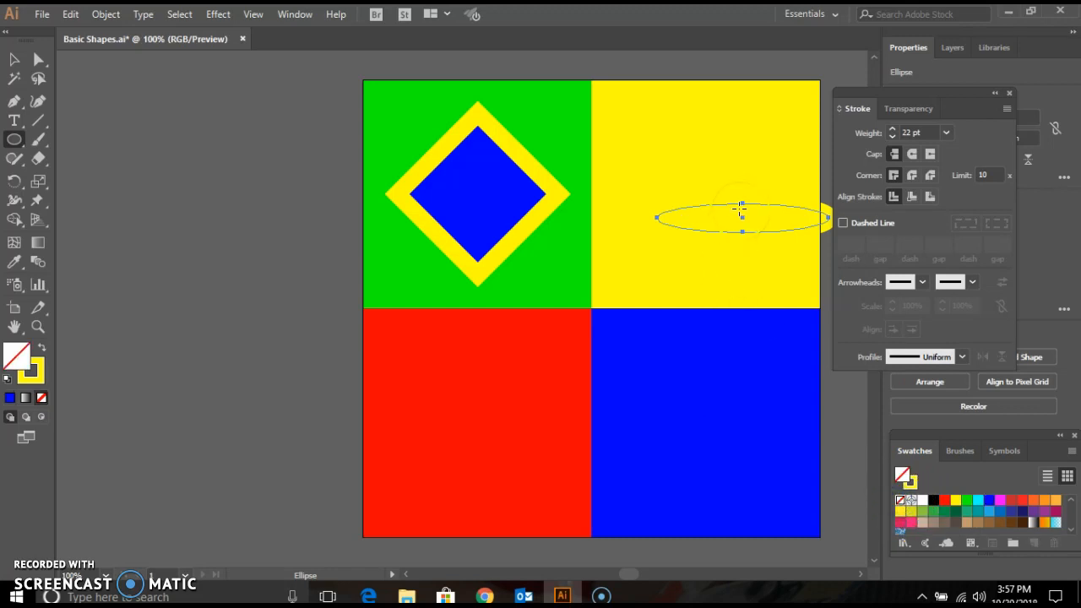
click(912, 484)
click(916, 483)
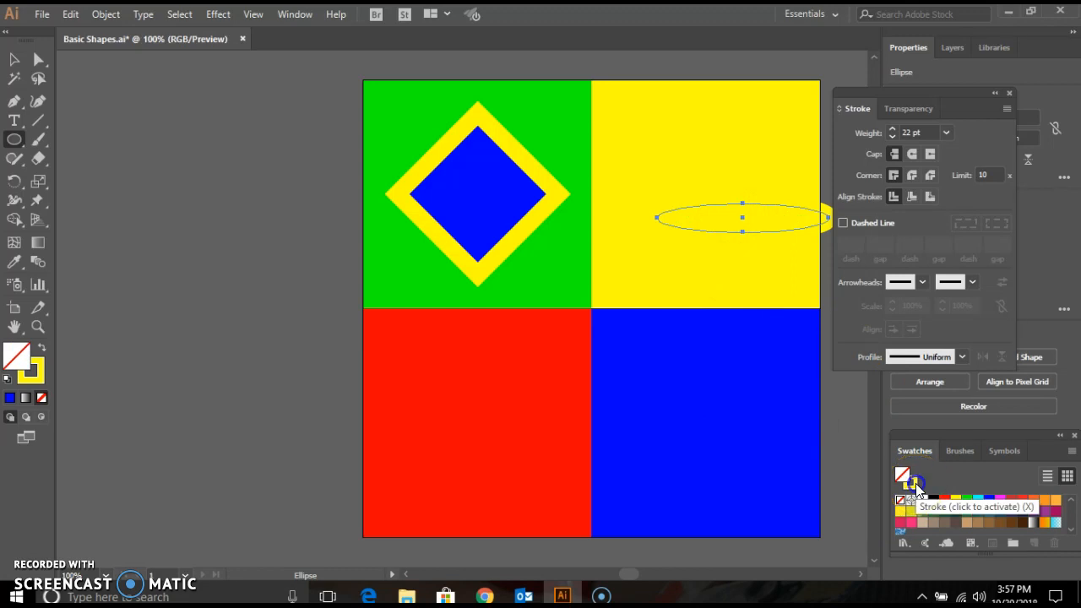
click(915, 483)
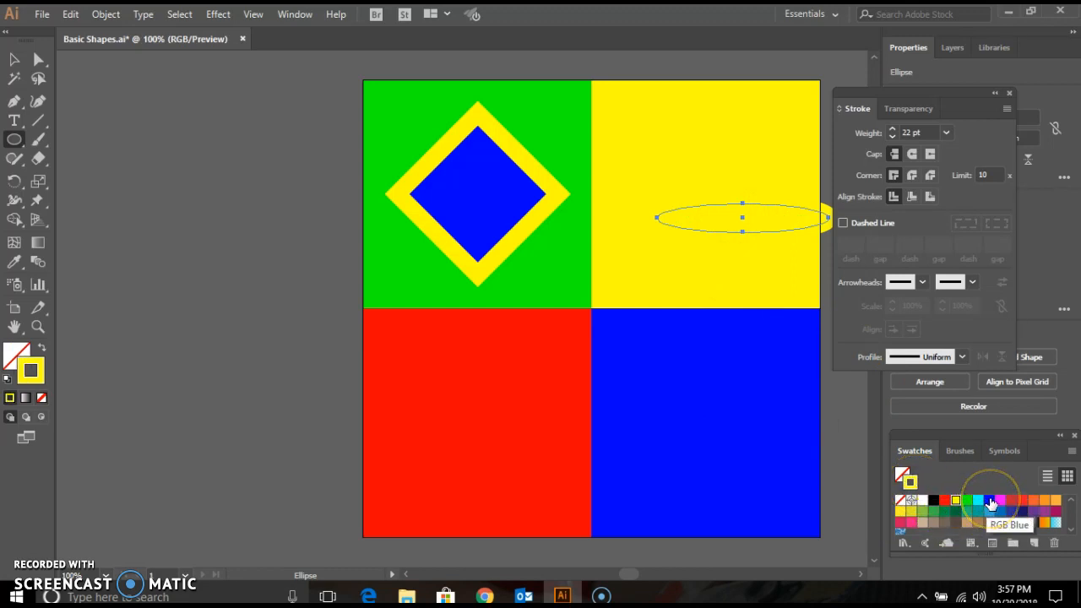
click(990, 501)
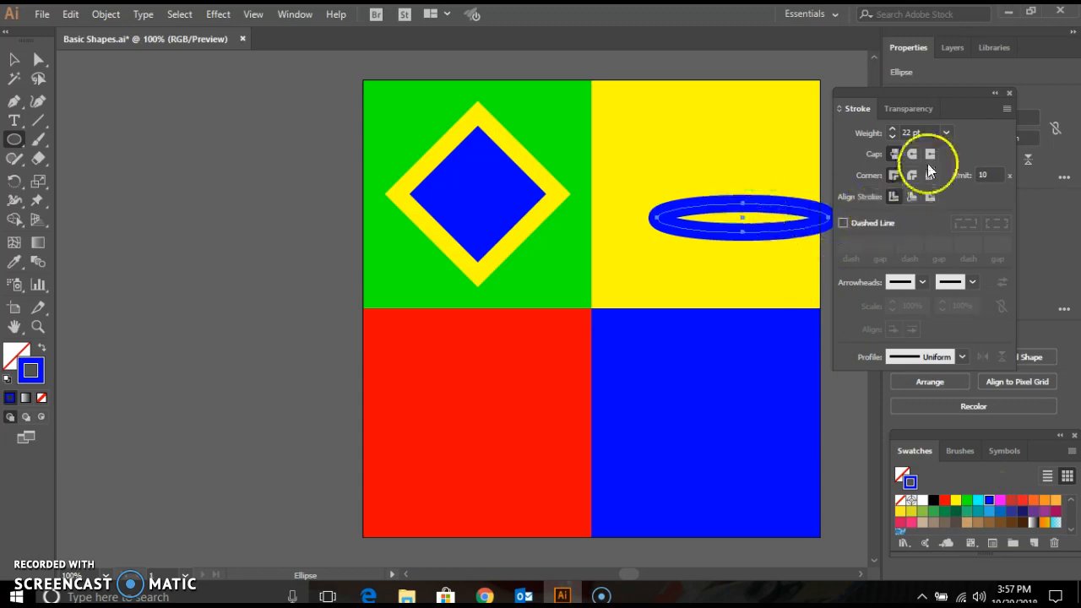
drag(929, 133, 908, 135)
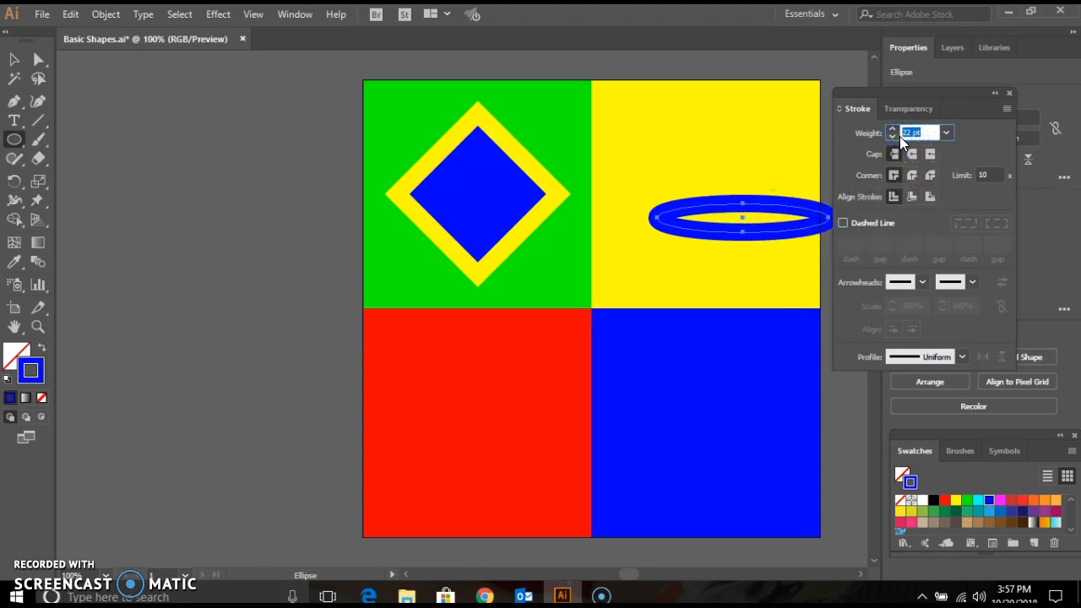
text(3)
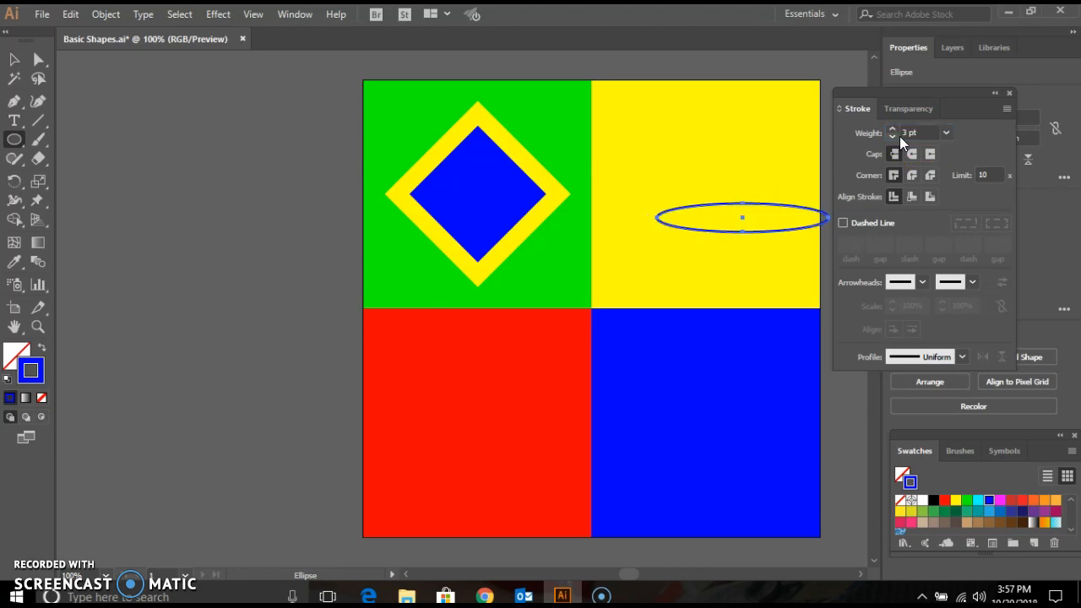
Move the blue-outlined ellipse so its center aligns with the center of the yellow square
click(14, 59)
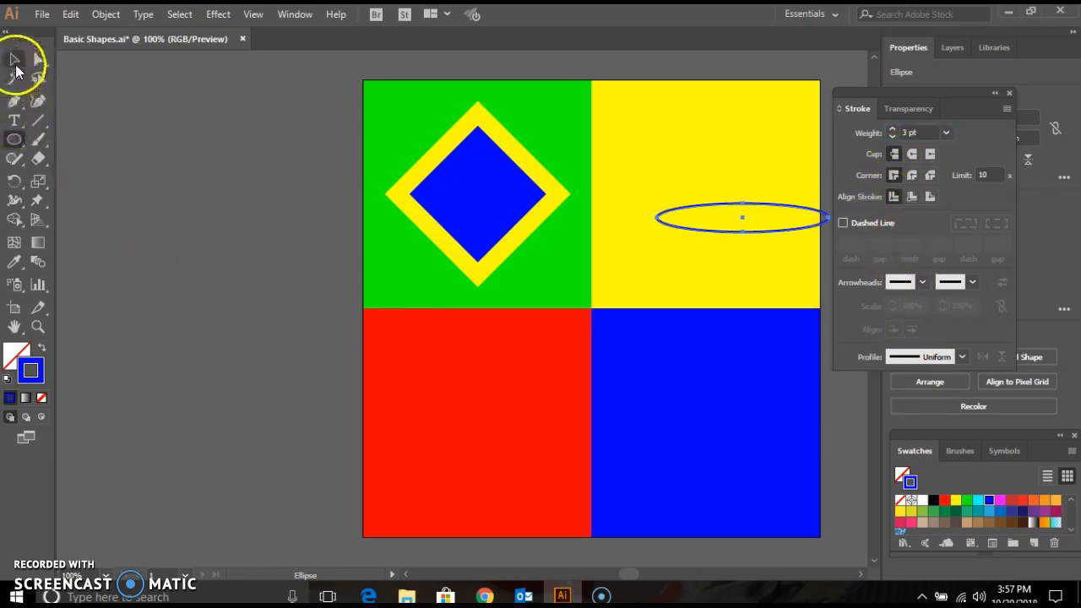
mouse_move(753, 221)
mouse_down()
mouse_move(736, 207)
mouse_move(750, 216)
mouse_up()
click(749, 215)
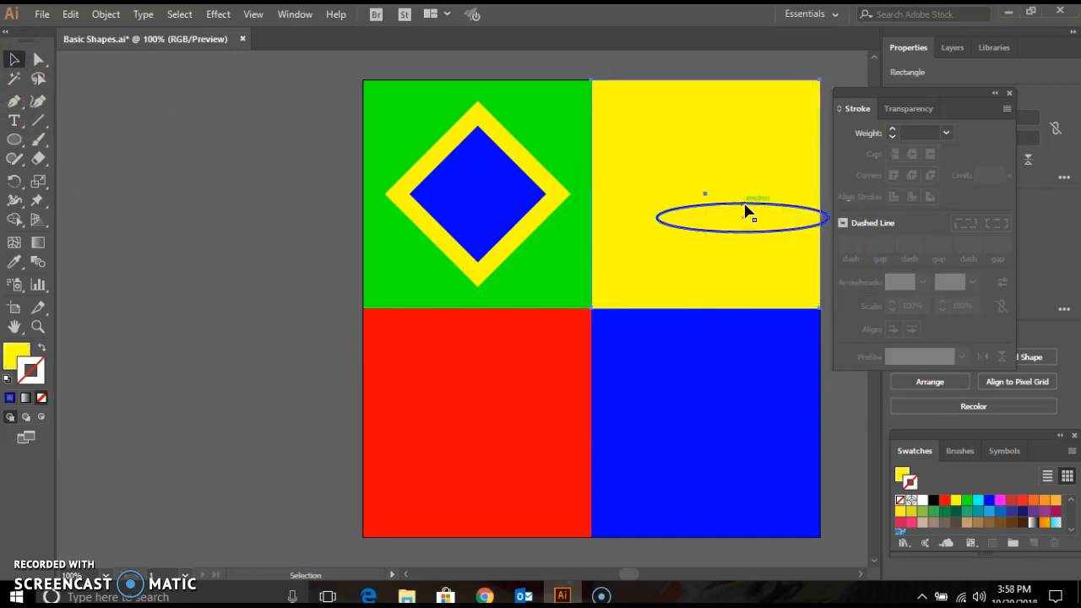
drag(746, 203, 706, 184)
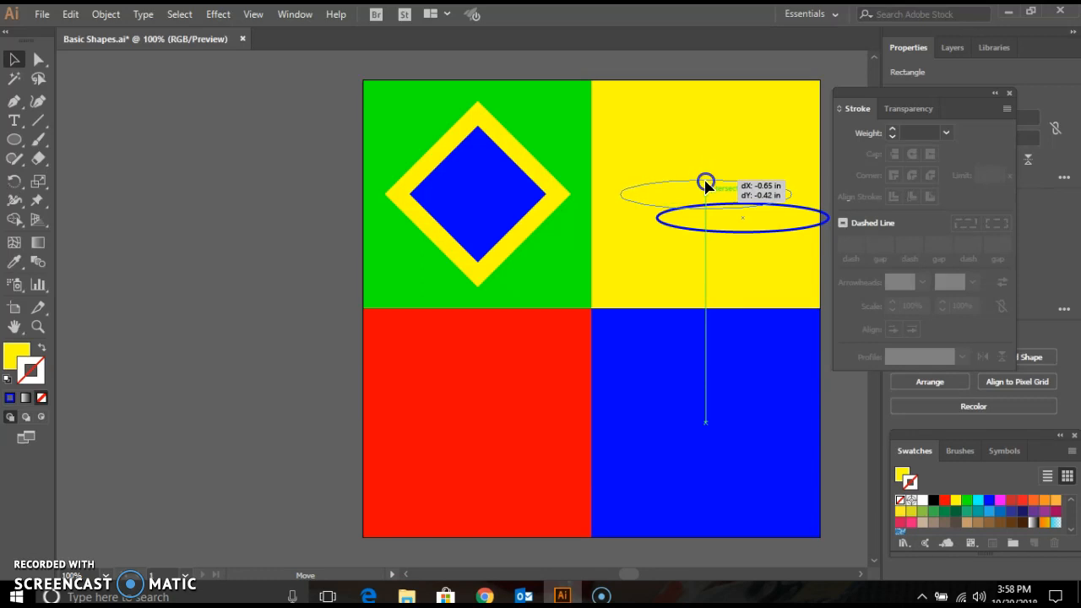
drag(706, 183, 705, 184)
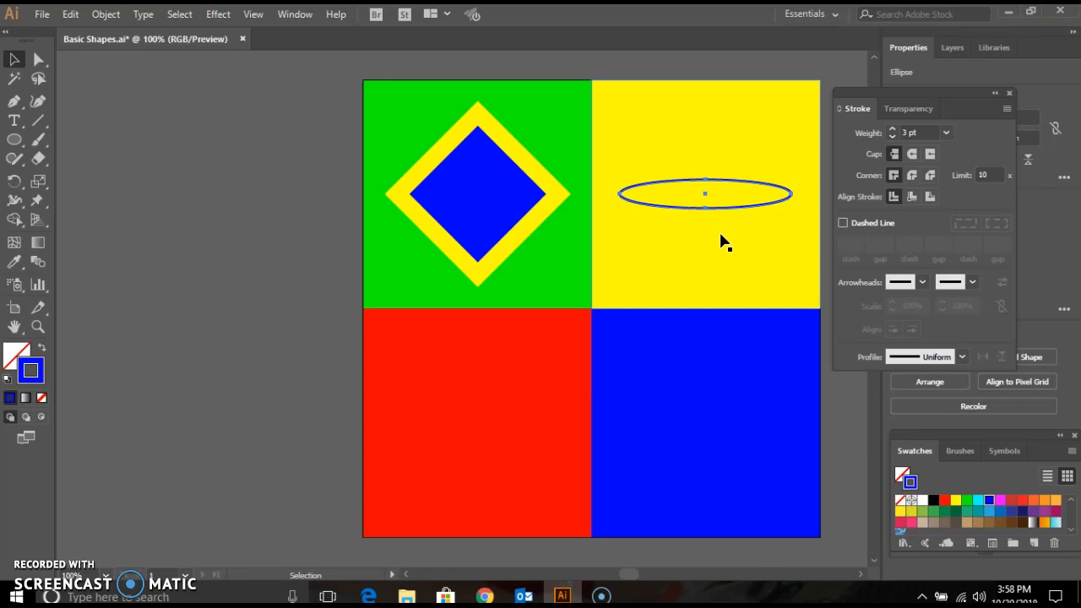
Make a copy of the ellipse rotated 45°, and repeat the transformation twice to form four crossing ellipses
double_click(16, 184)
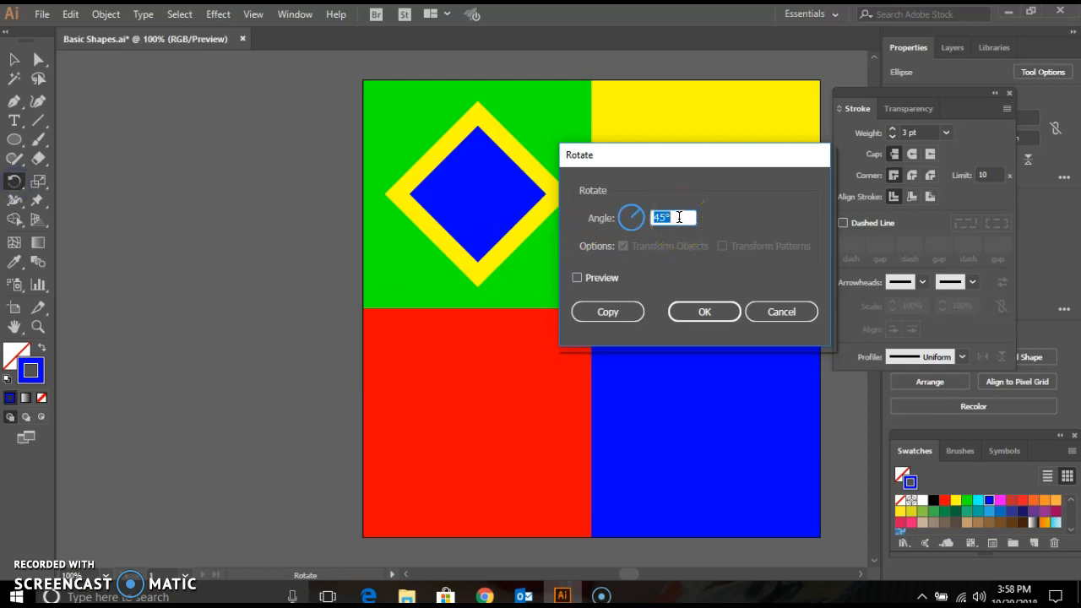
click(632, 311)
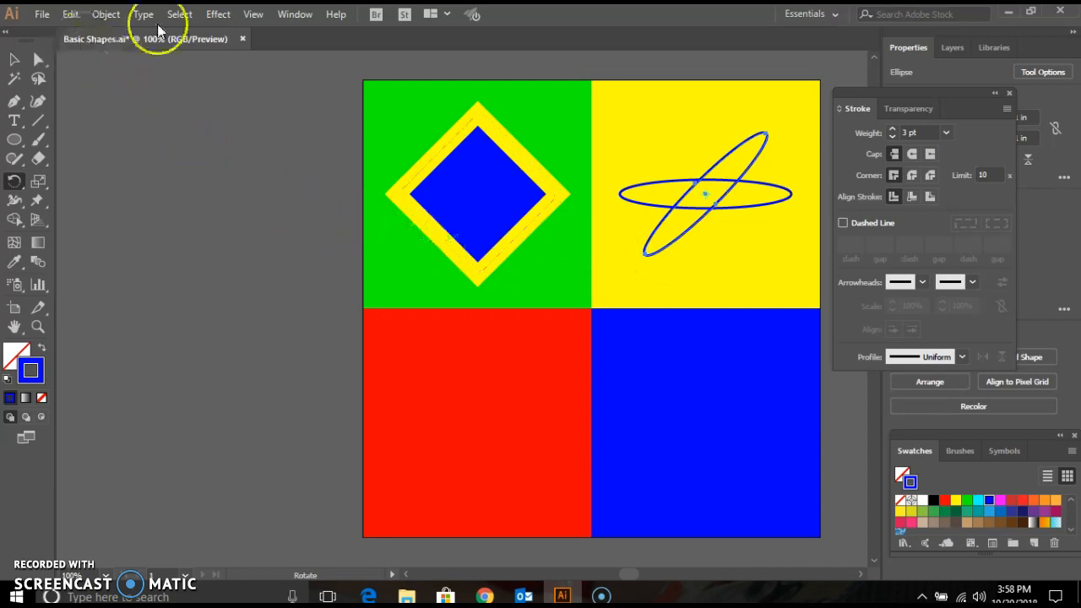
click(105, 14)
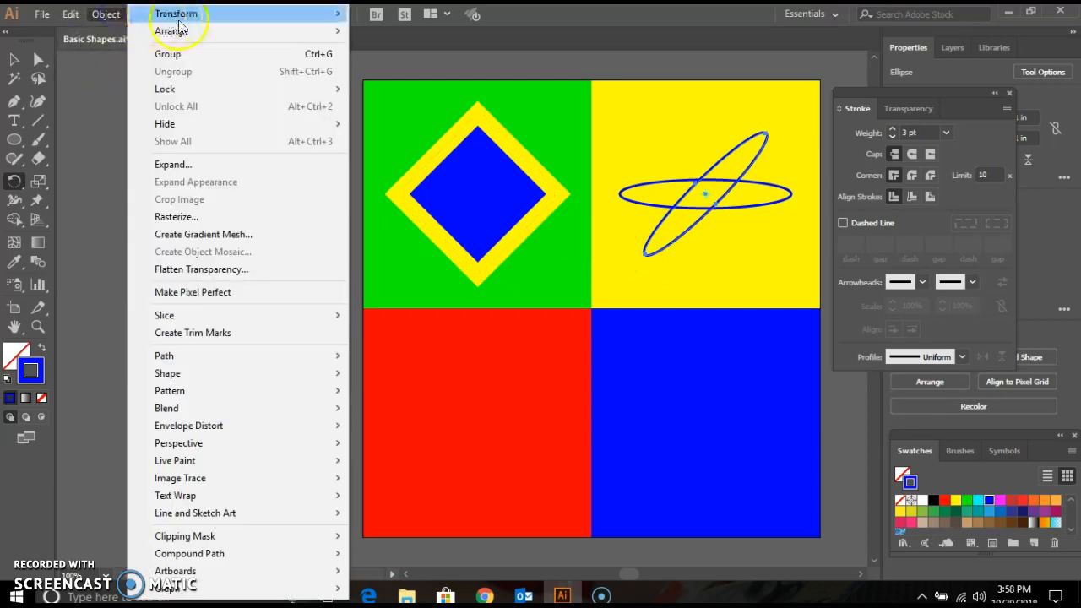
mouse_move(187, 21)
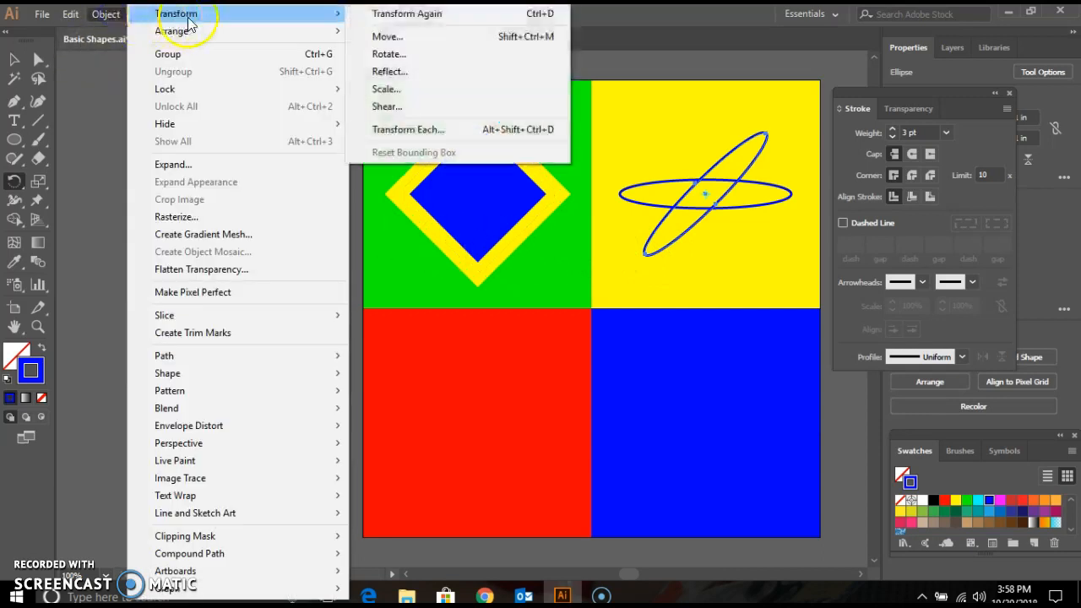
click(407, 14)
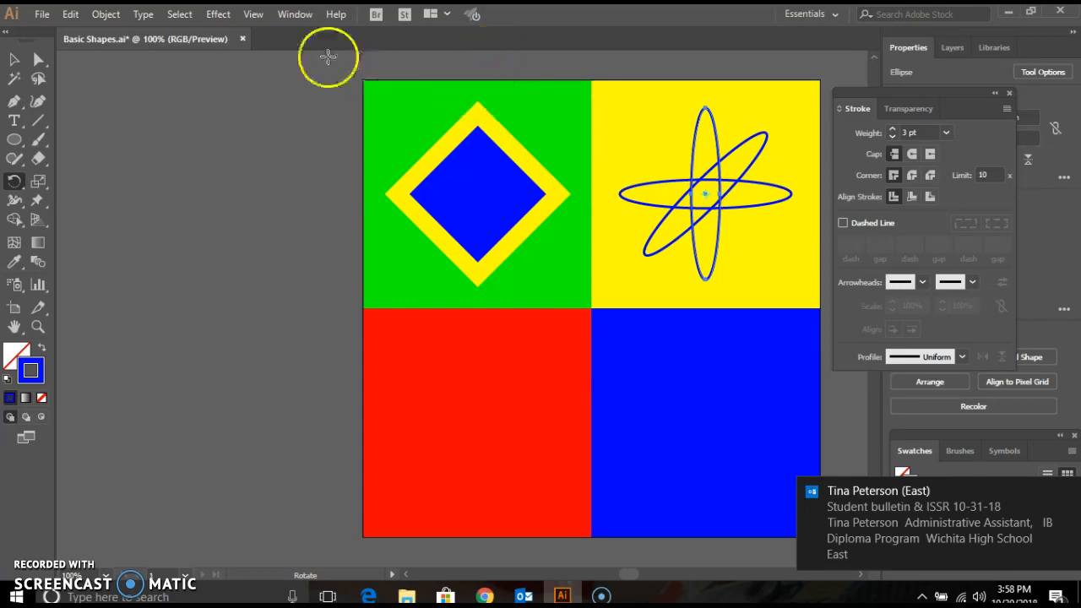
click(106, 13)
mouse_move(287, 15)
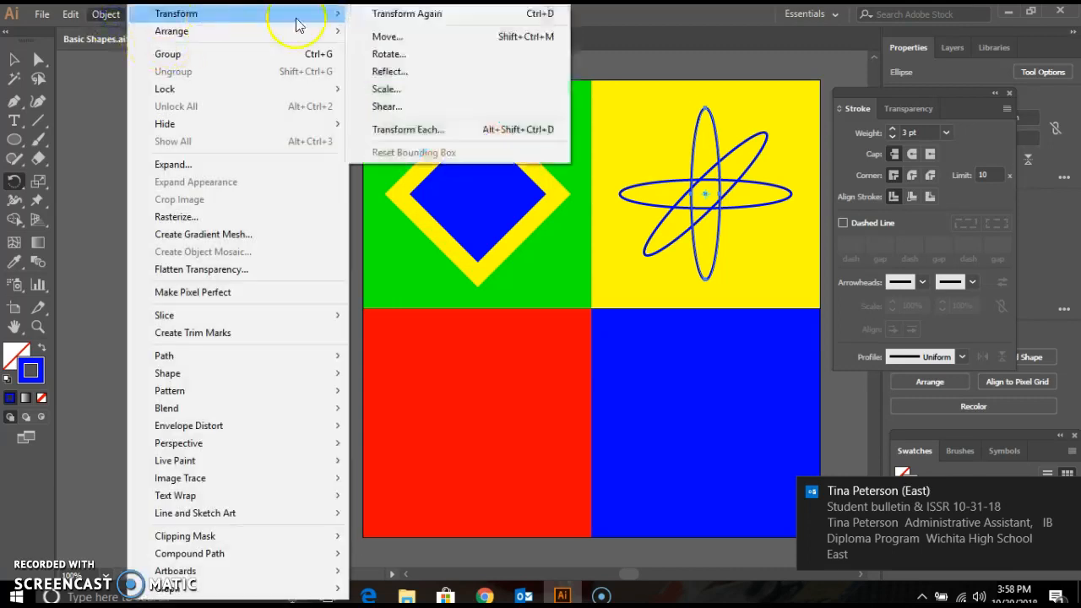
click(409, 15)
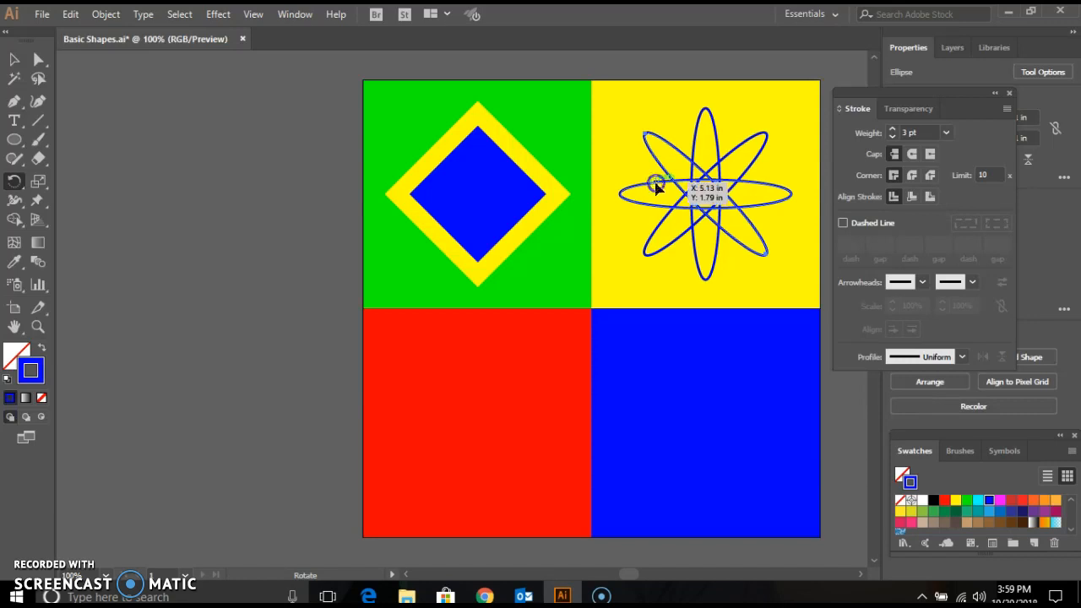
Try to select all four crossing ellipses on the yellow square together
click(14, 61)
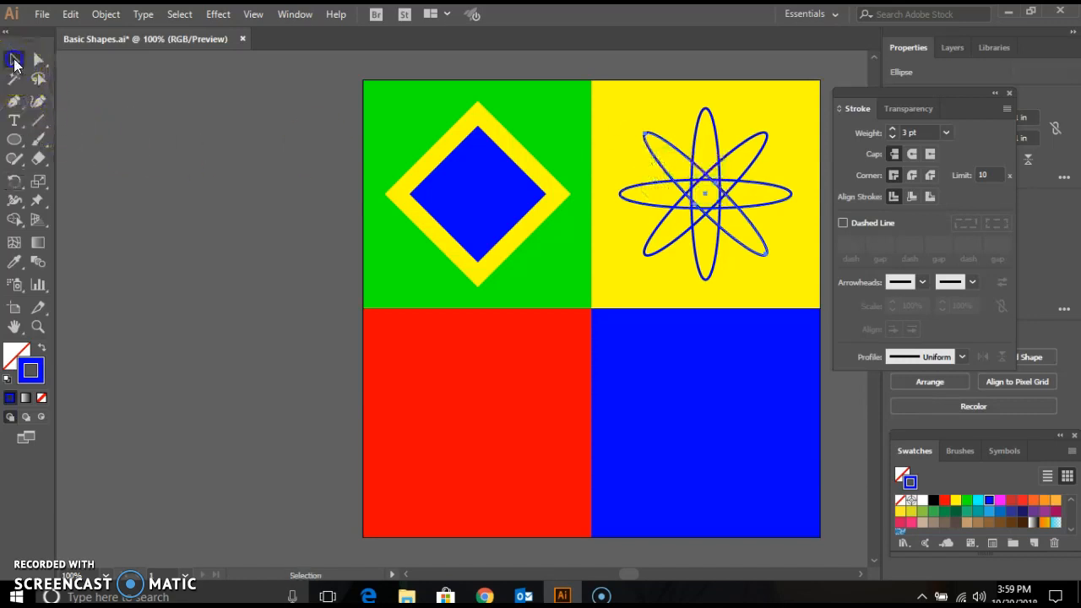
shift+click(697, 154)
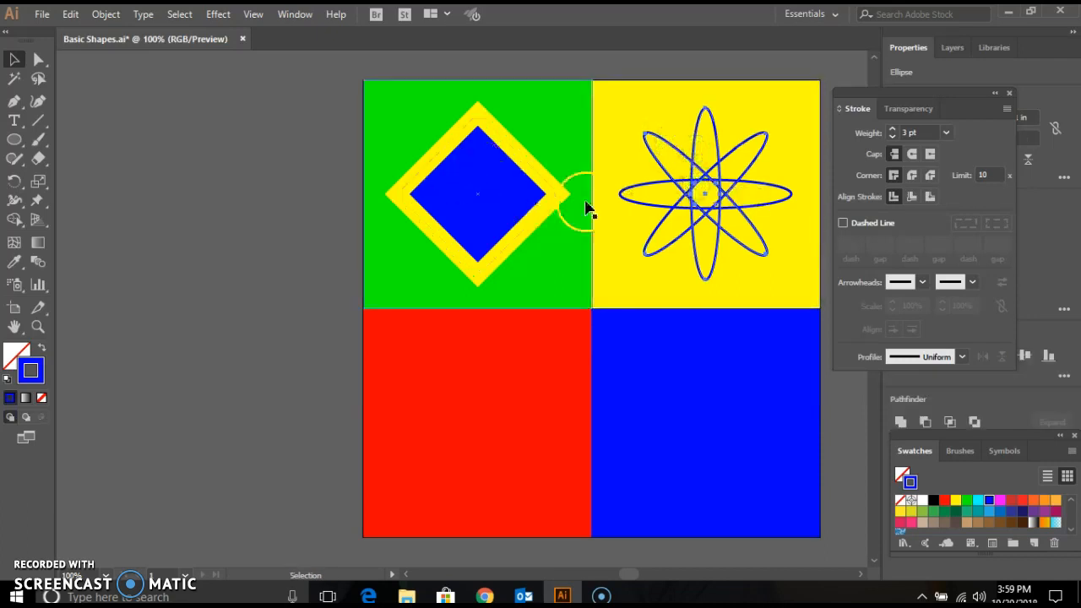
ctrl+click(663, 207)
ctrl+click(647, 182)
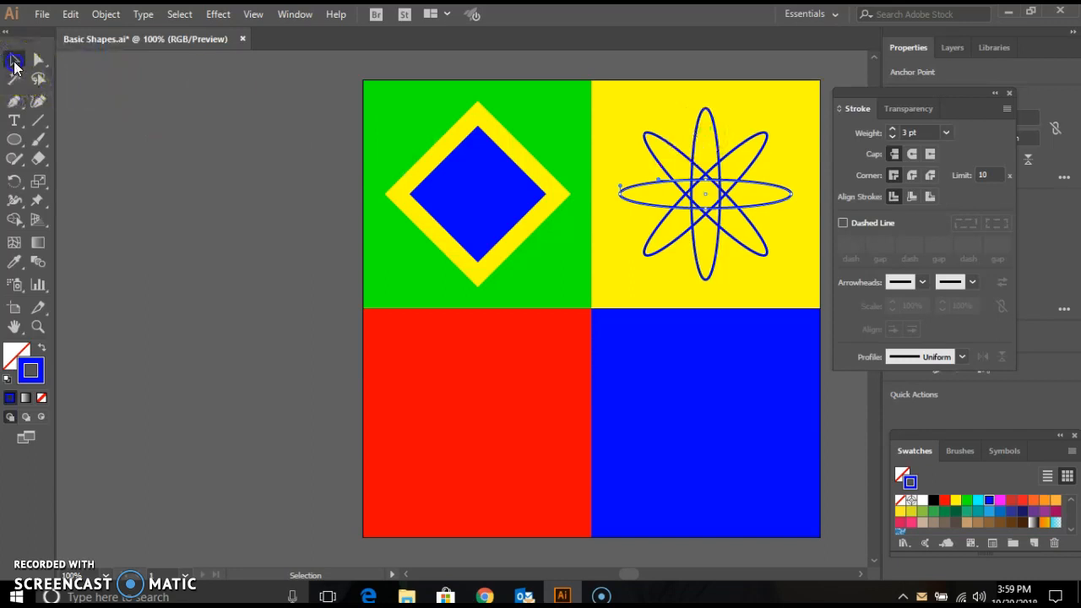
click(720, 170)
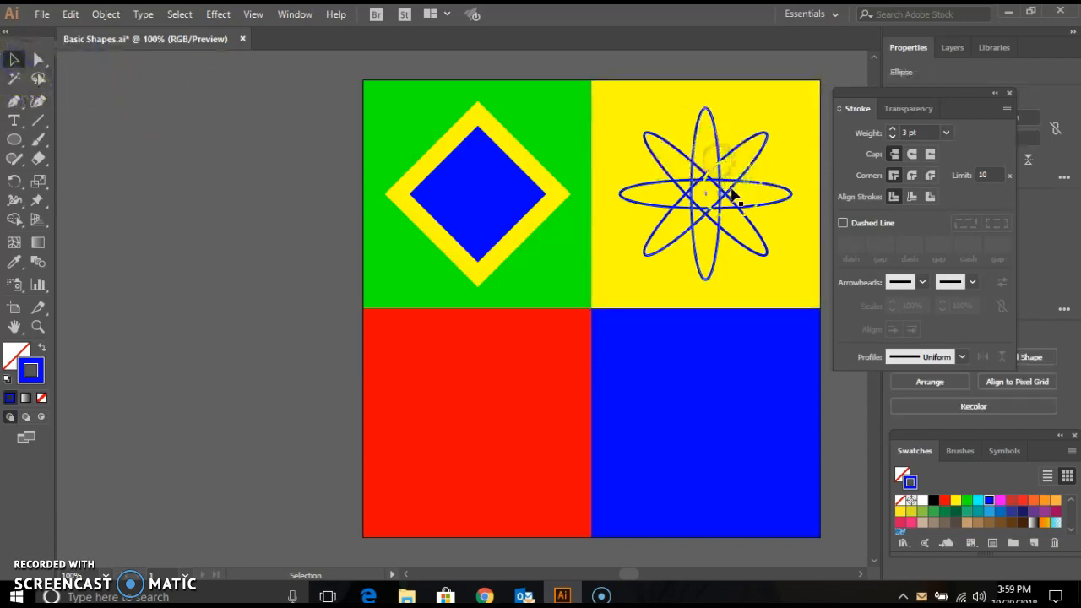
drag(710, 212, 723, 235)
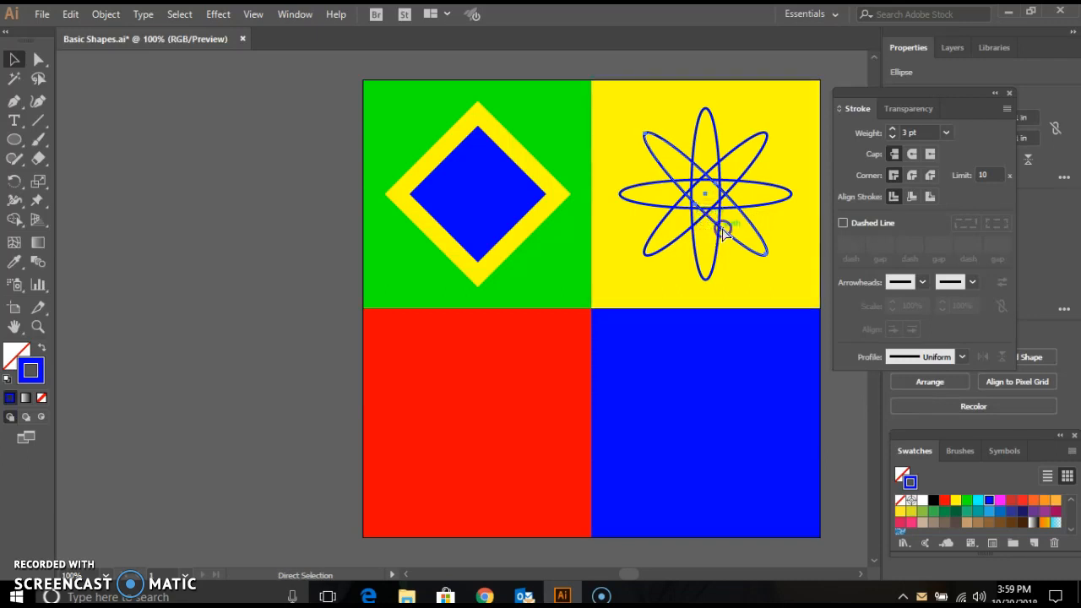
click(717, 249)
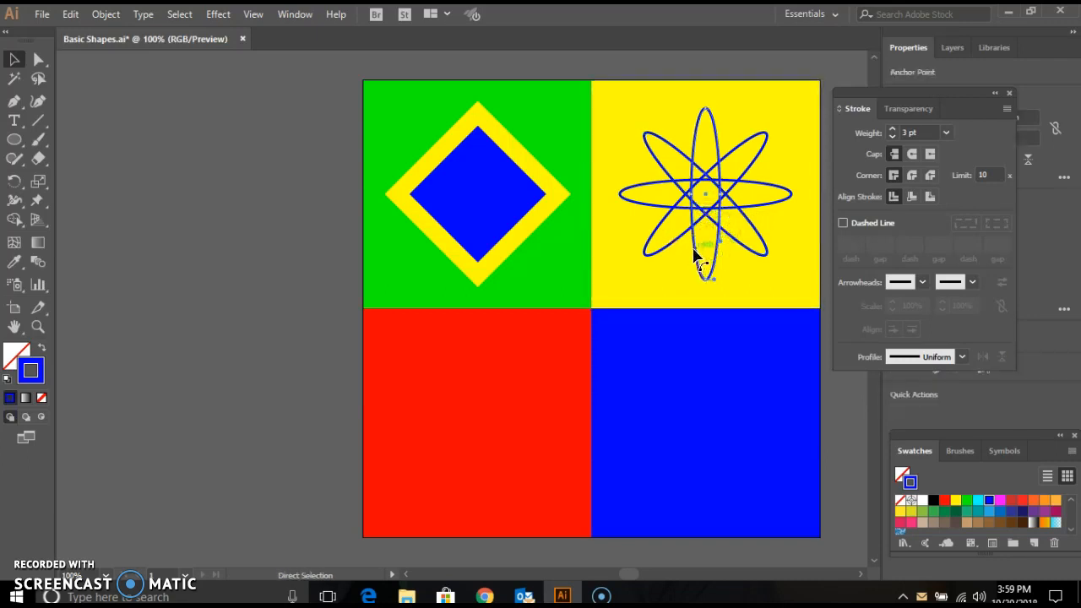
drag(696, 252, 723, 150)
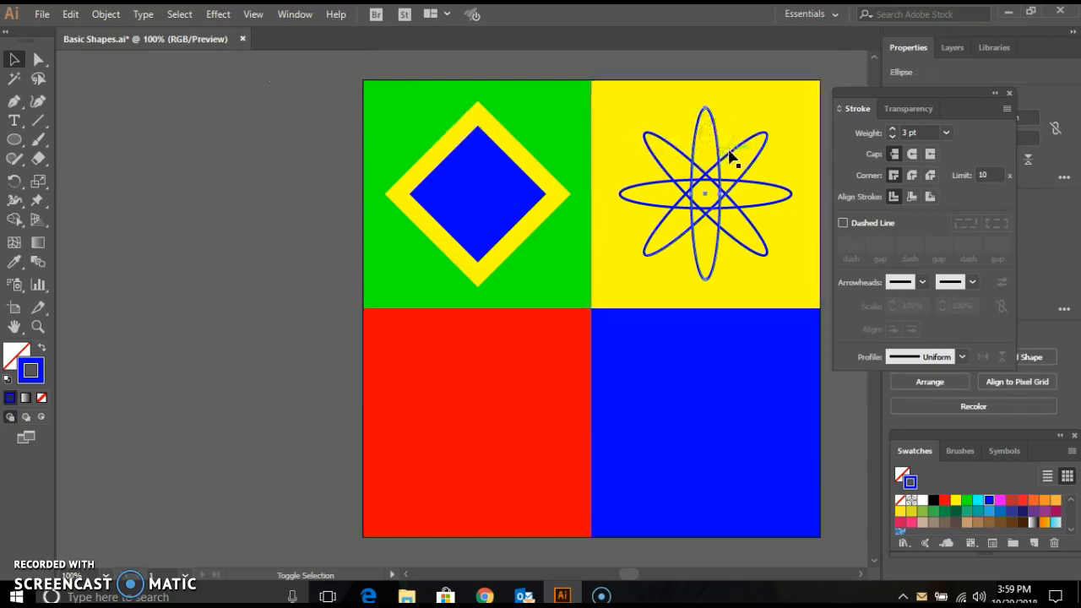
shift+click(724, 156)
shift+click(706, 189)
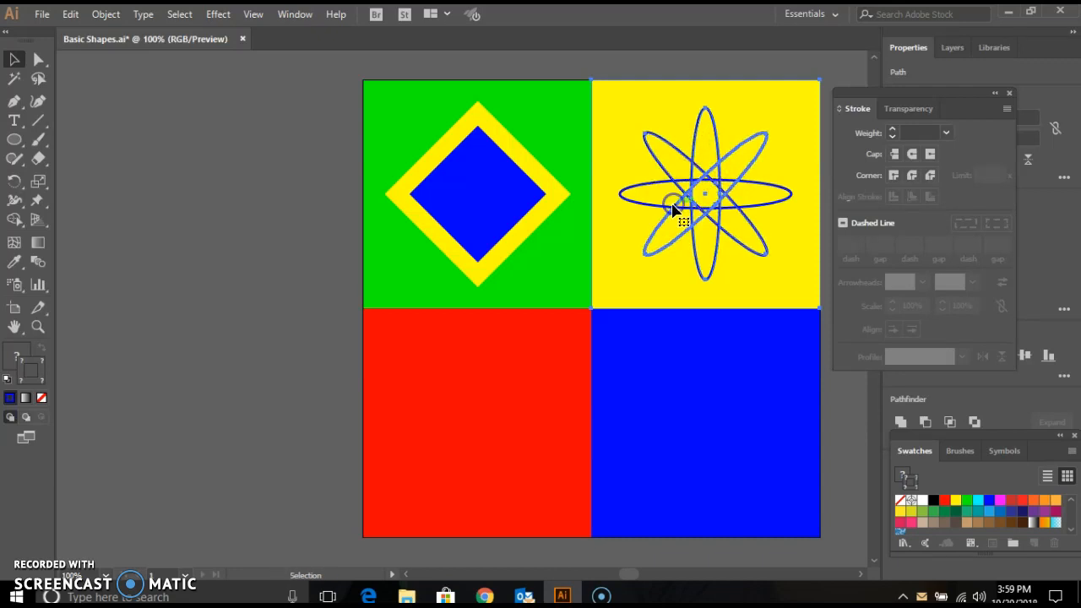
click(181, 13)
click(195, 36)
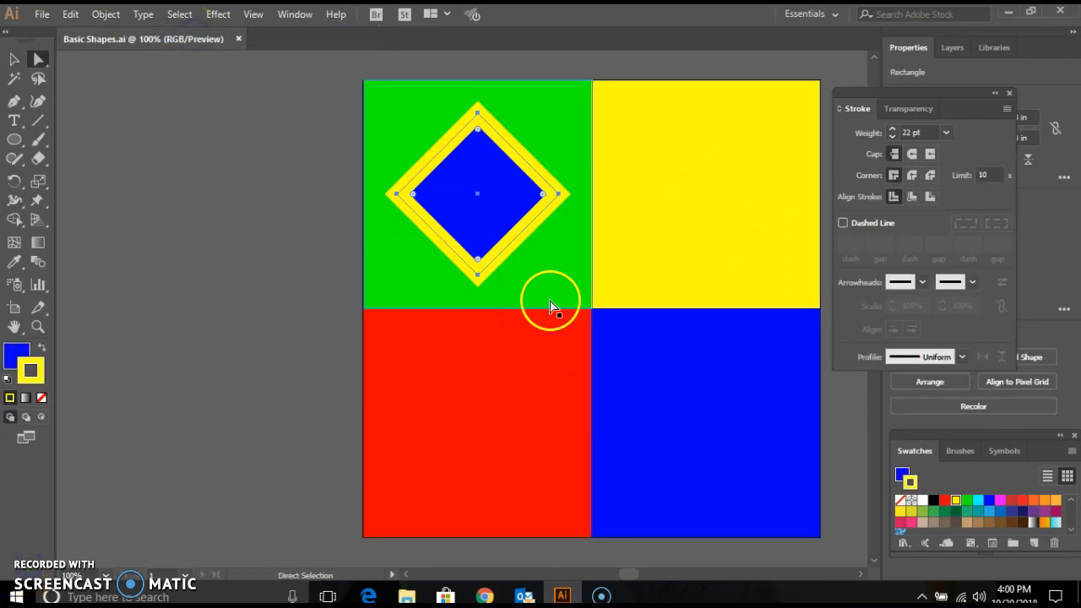
Create a new ellipse 3 in wide and 0.5 in high on the empty yellow square
click(21, 149)
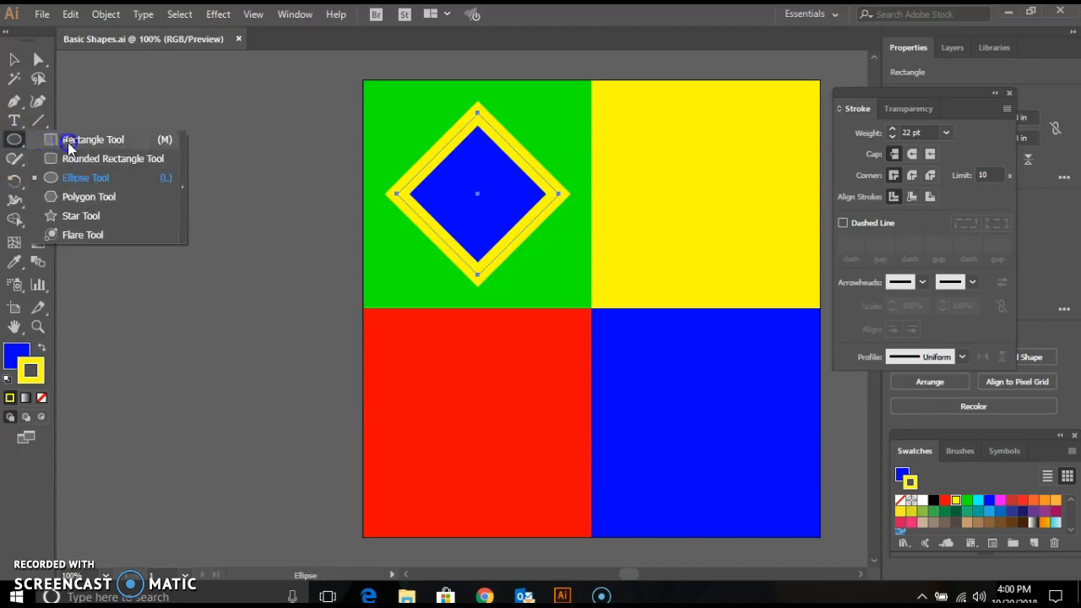
click(97, 180)
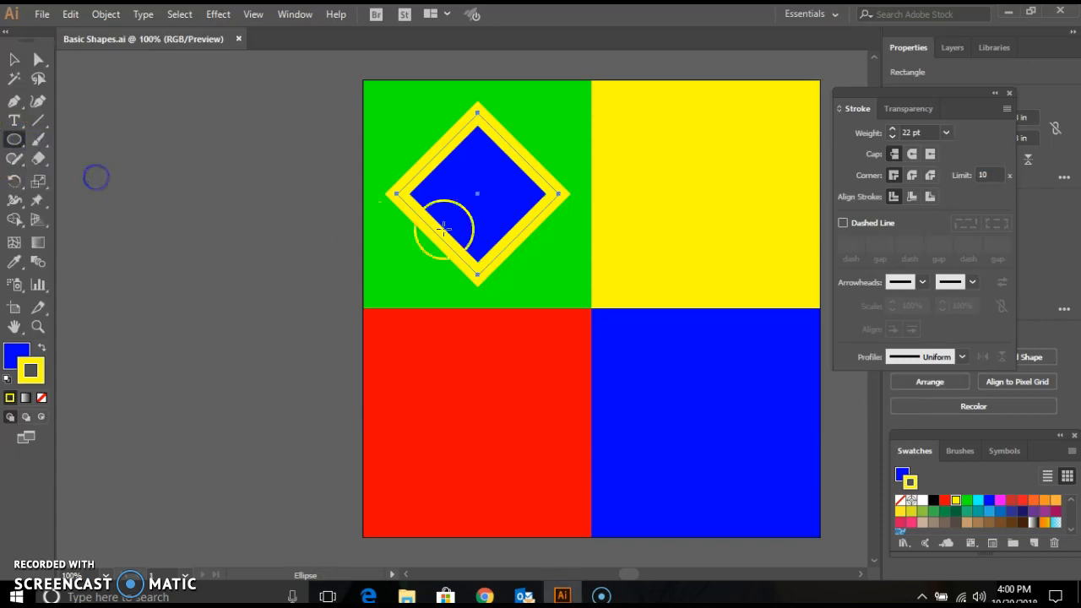
click(637, 209)
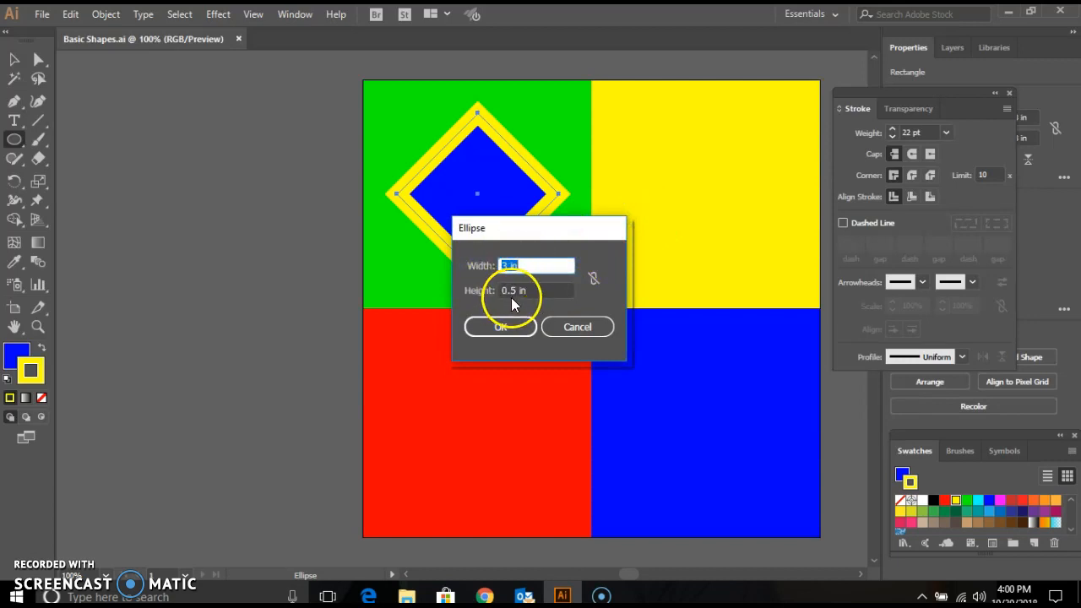
click(500, 333)
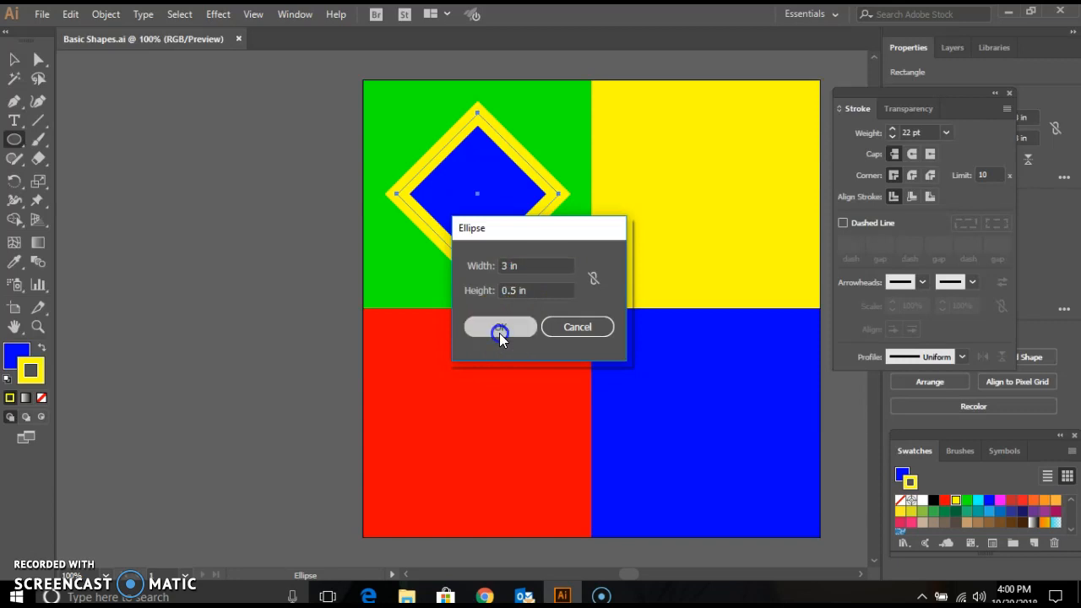
Remove the new ellipse's fill and give it a blue stroke with a 3 pt weight
click(901, 477)
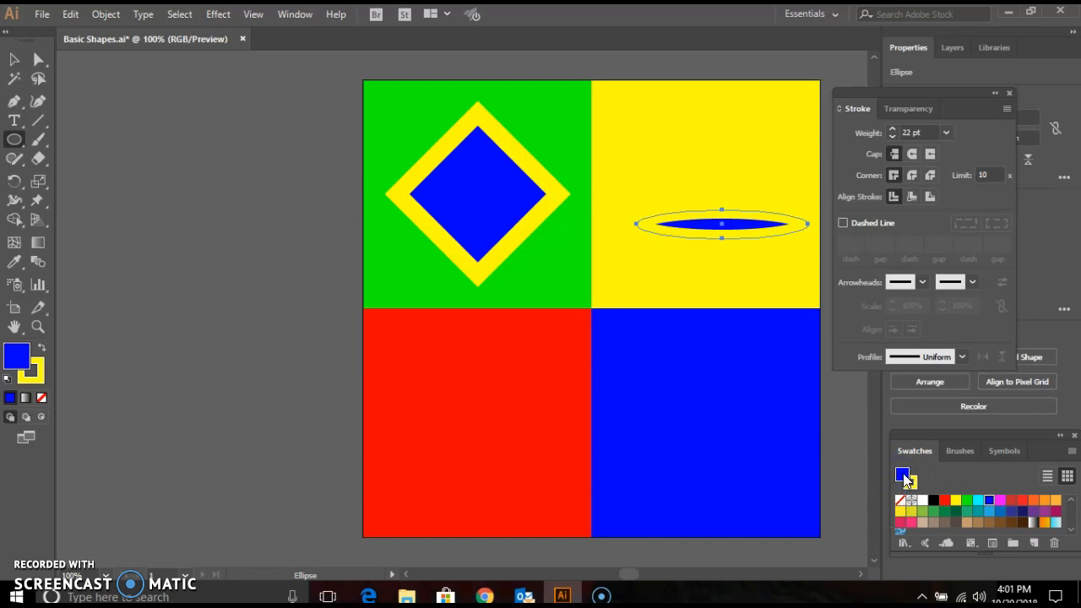
click(901, 500)
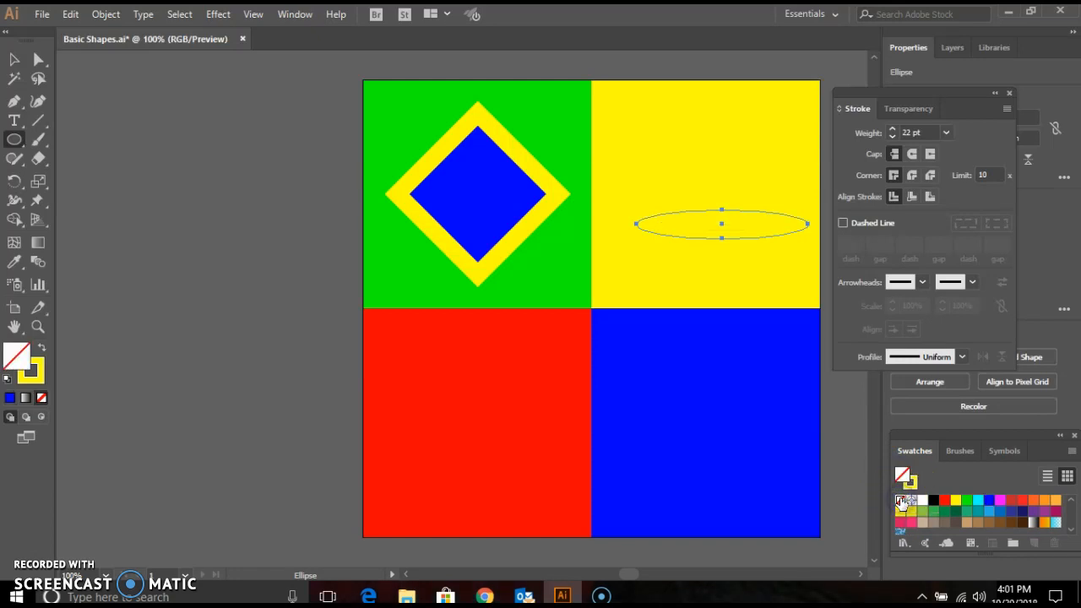
click(910, 482)
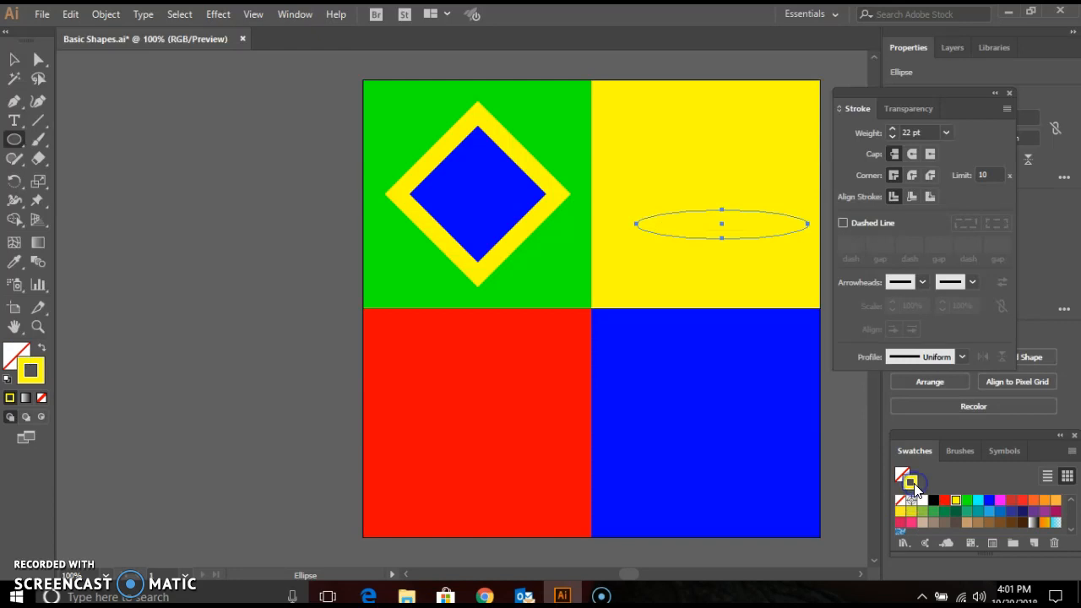
click(990, 500)
drag(922, 131, 903, 132)
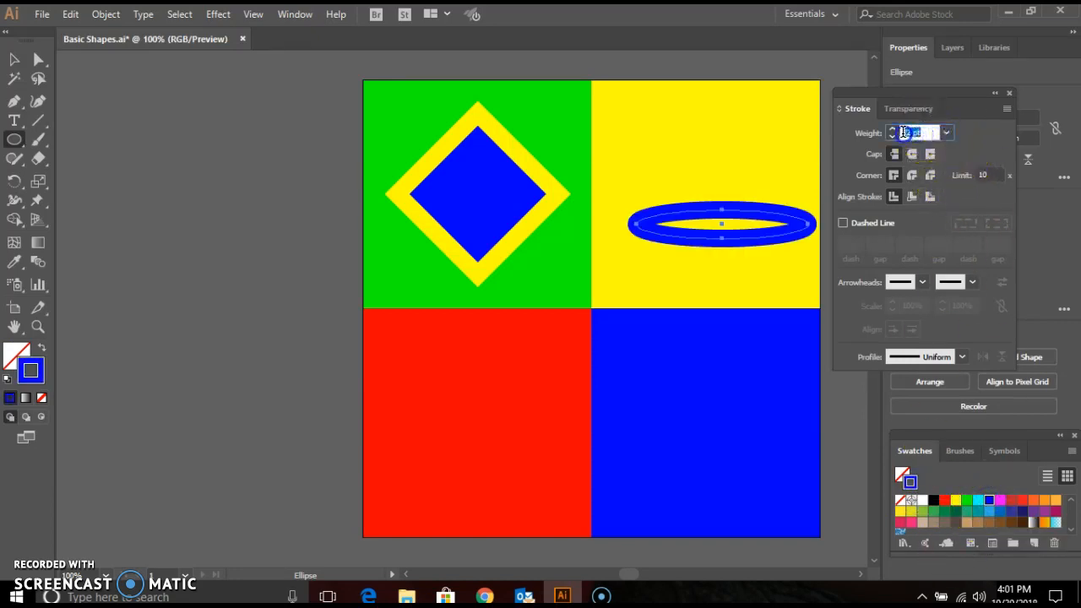
text(3)
key(Return)
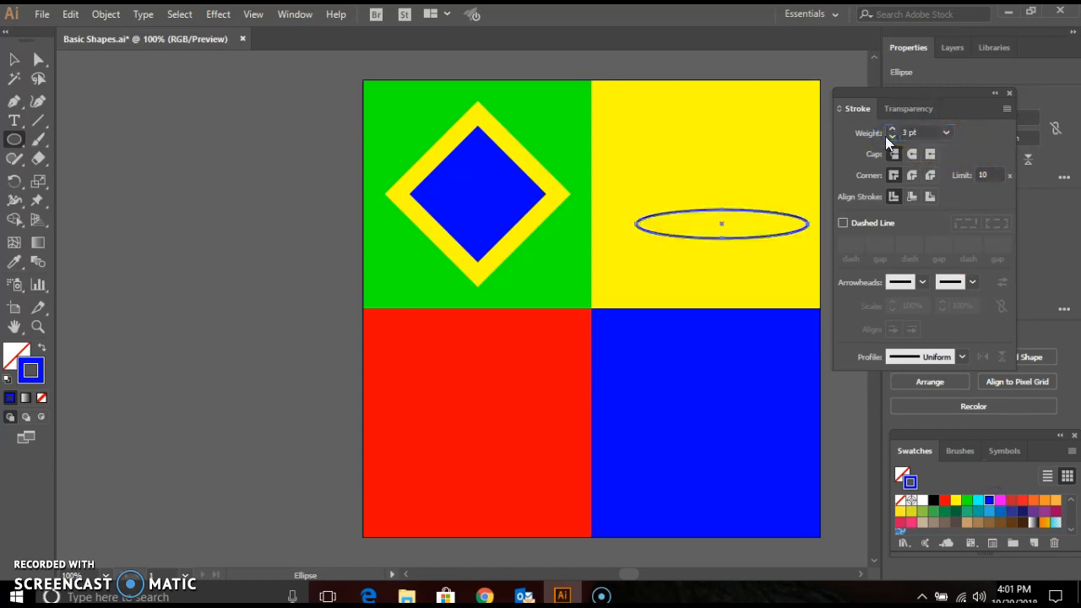
Center the outlined ellipse on the yellow square
click(257, 161)
click(14, 60)
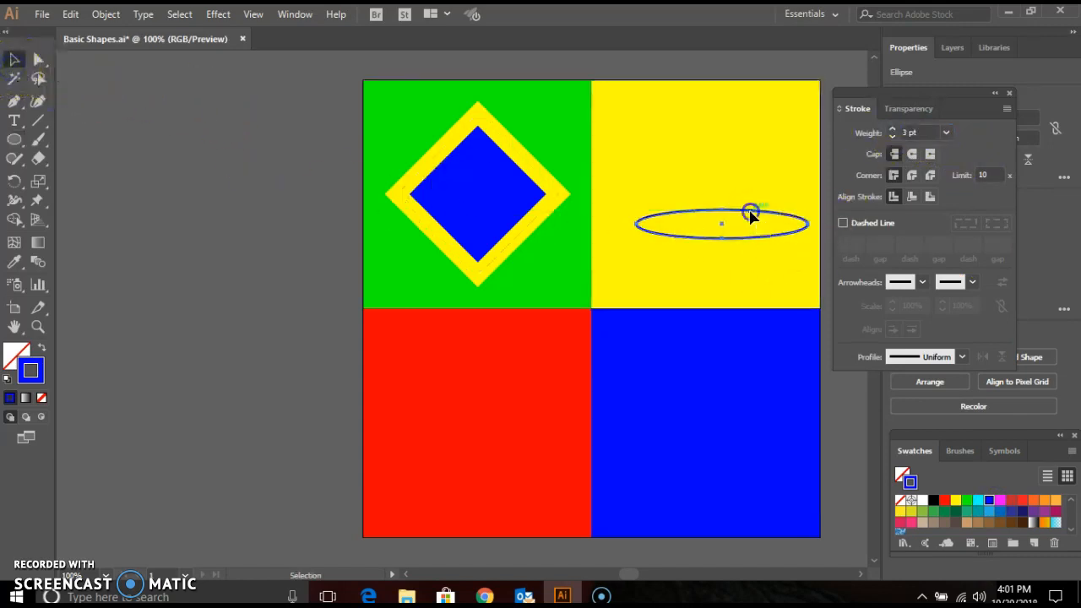
drag(750, 212, 731, 186)
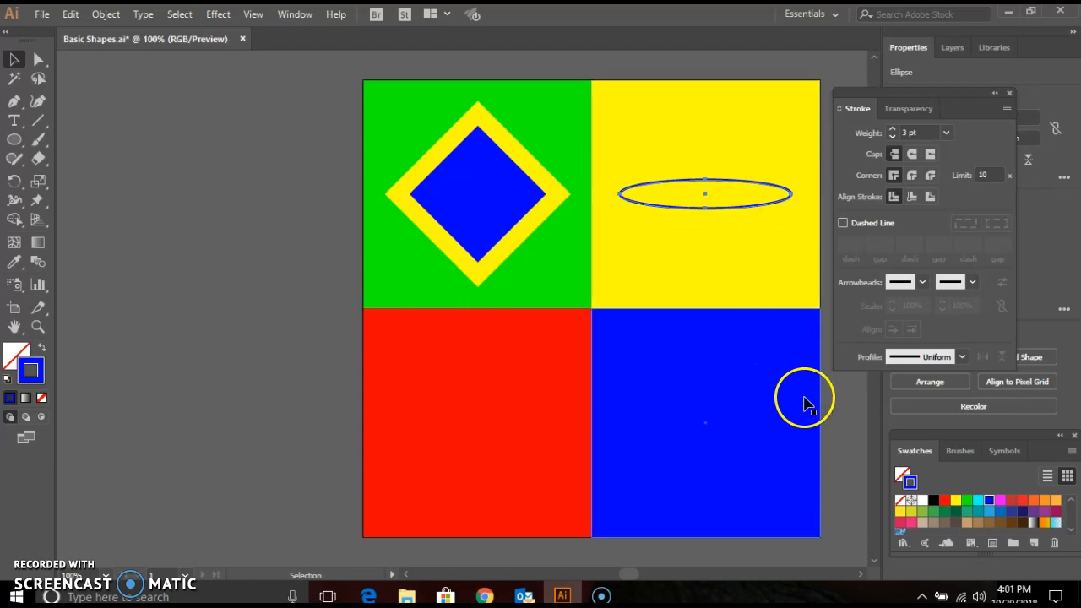
Make a copy of the ellipse rotated 45° and repeat the transformation twice, forming four crossing ellipses on the yellow square
double_click(15, 181)
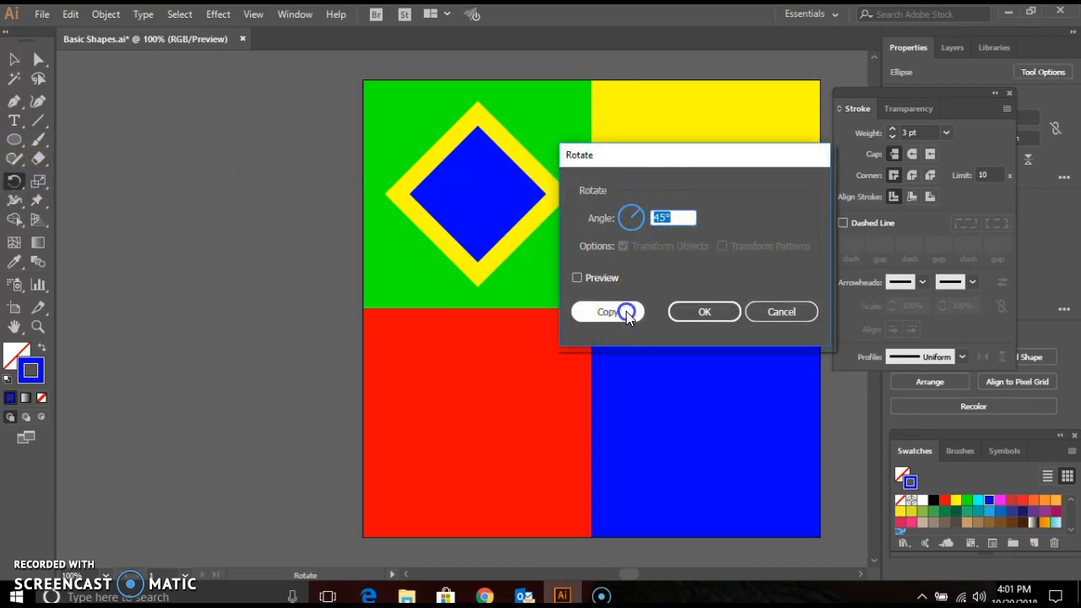
click(626, 311)
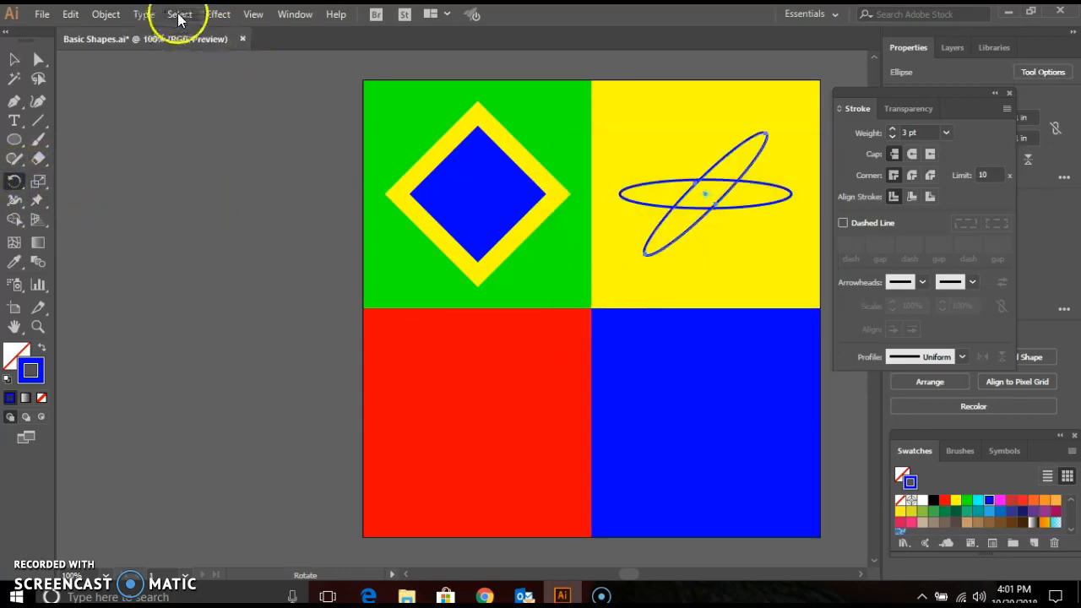
click(103, 13)
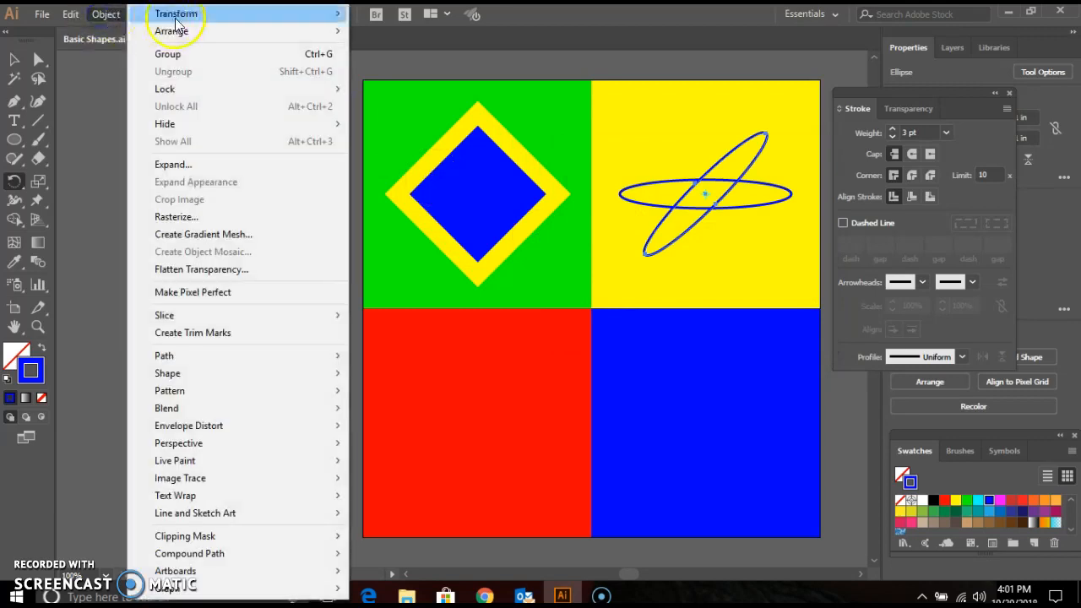
mouse_move(175, 21)
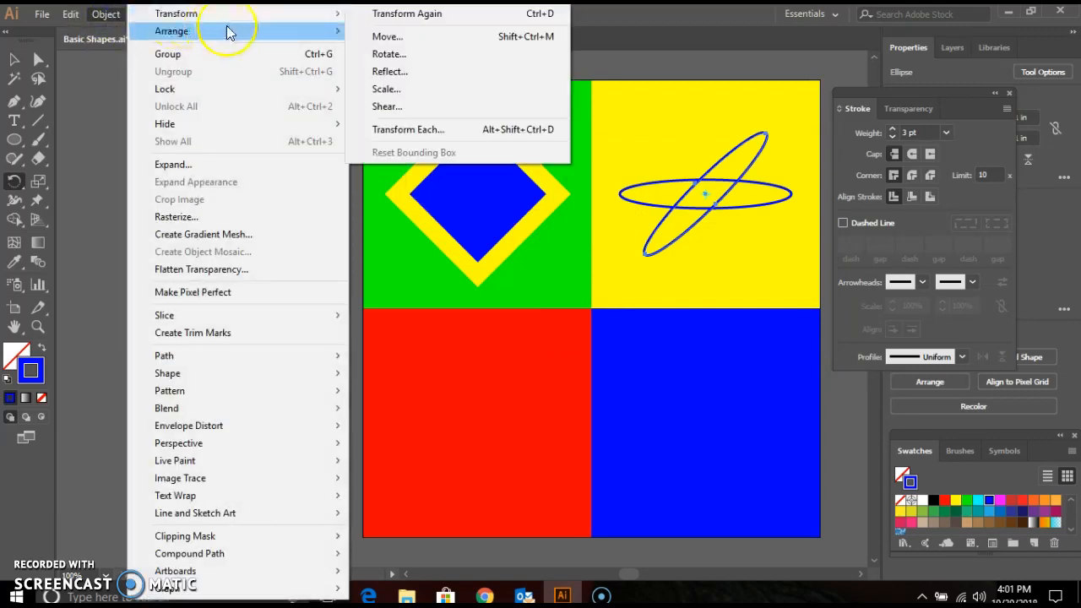
click(404, 14)
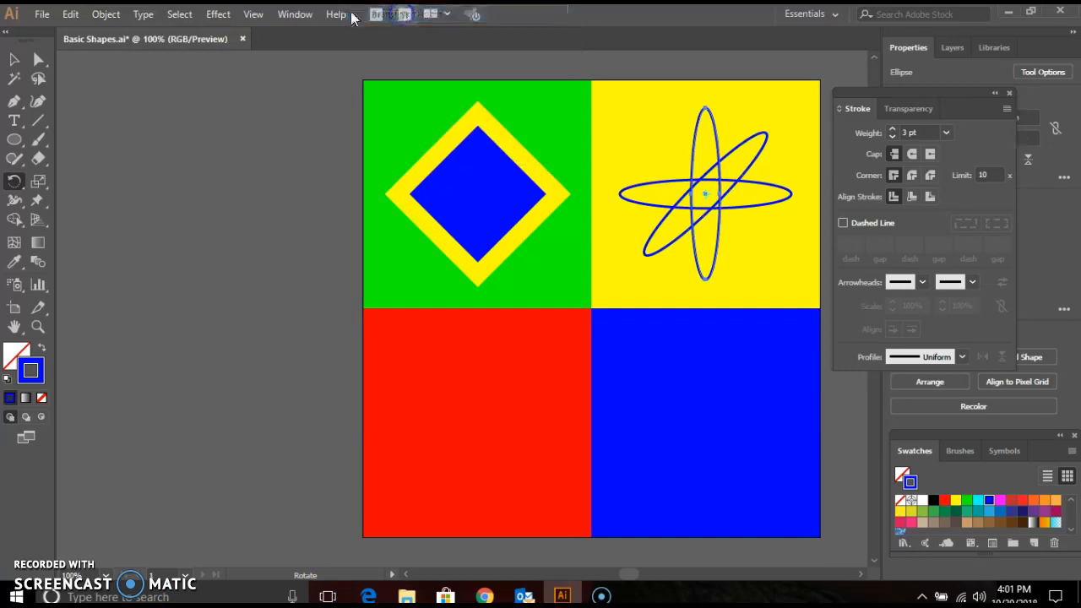
click(116, 15)
mouse_move(196, 17)
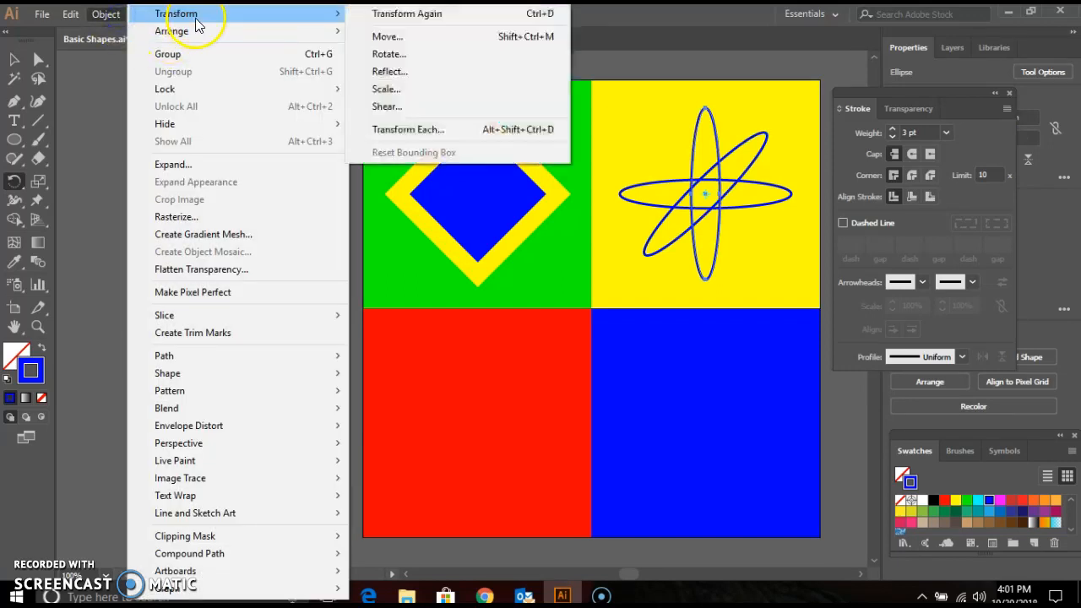
click(402, 14)
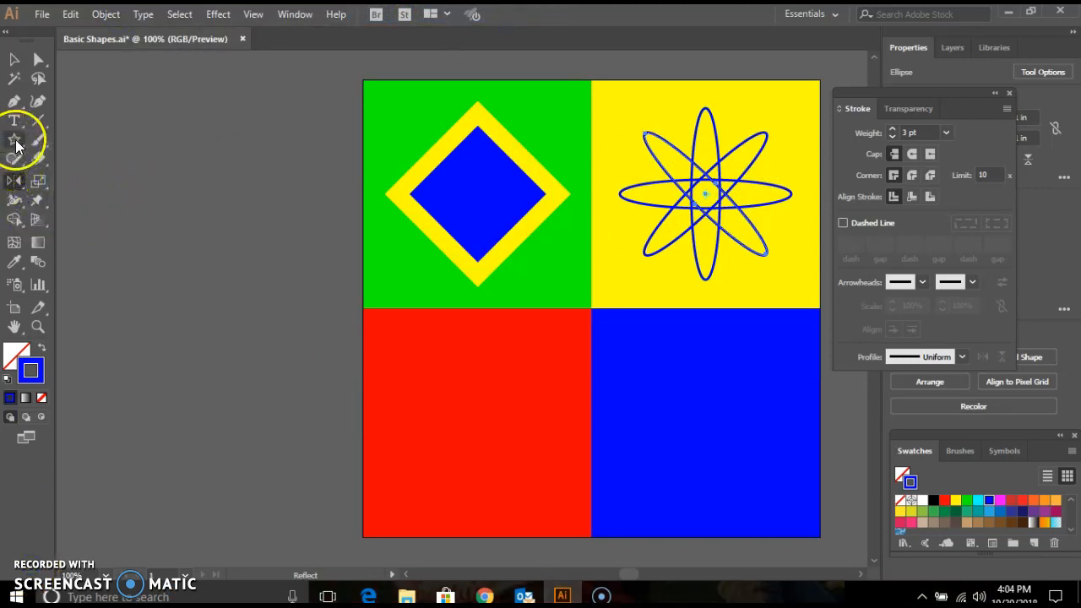
Create a five-pointed star with radii of 1 in and 5 in on the red square and scale it uniformly to about a quarter
click(14, 140)
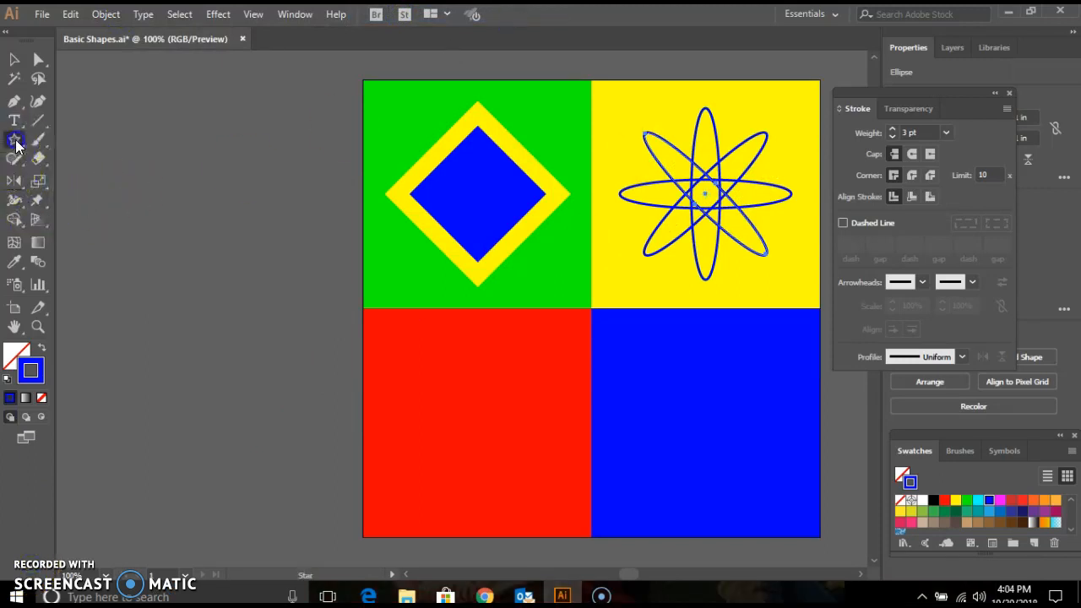
click(16, 144)
click(103, 215)
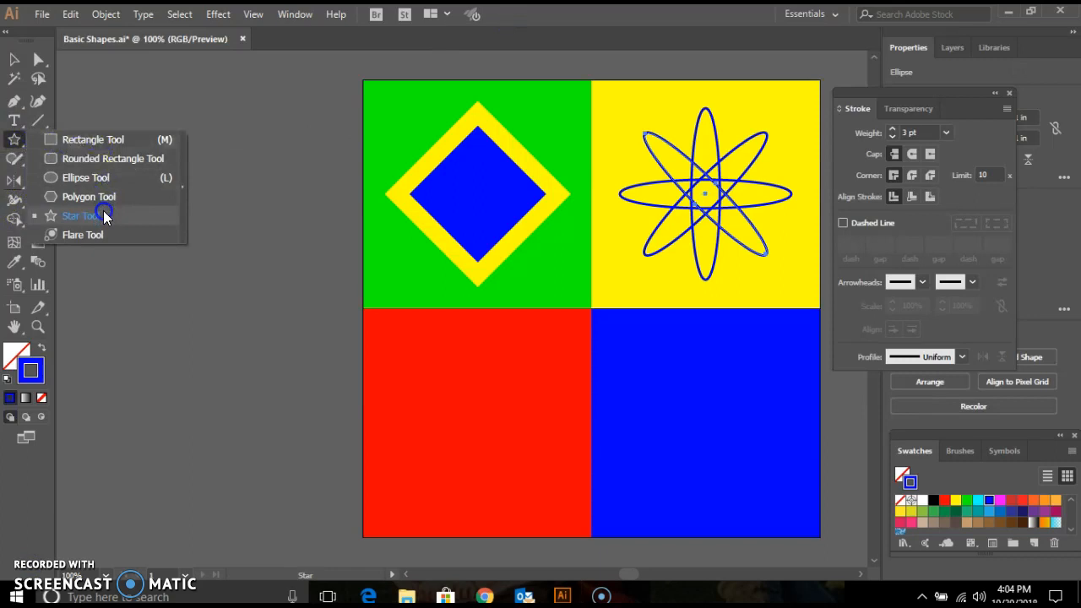
click(426, 345)
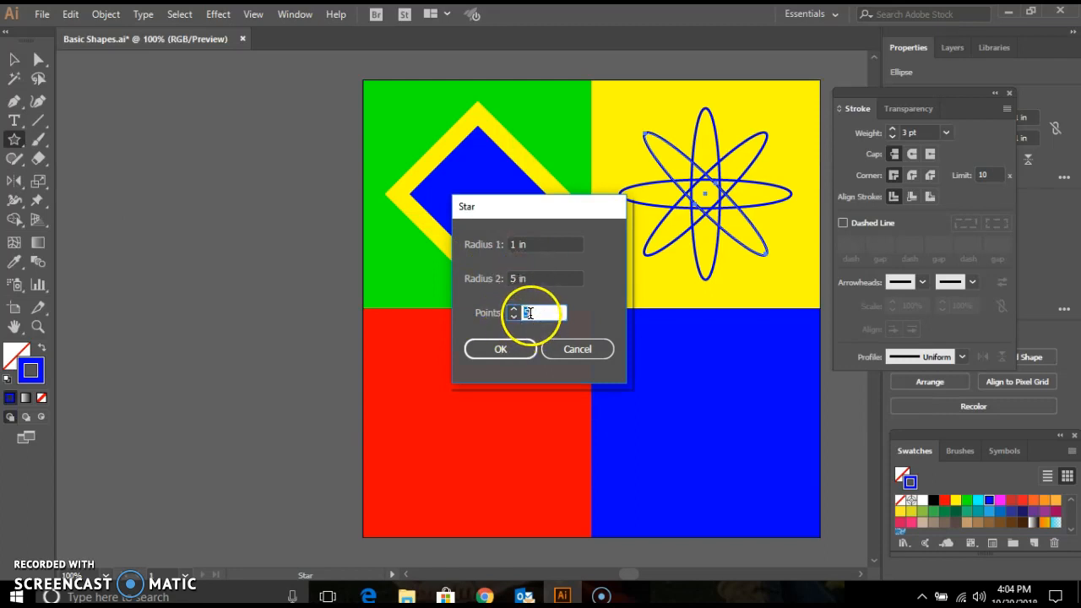
click(501, 350)
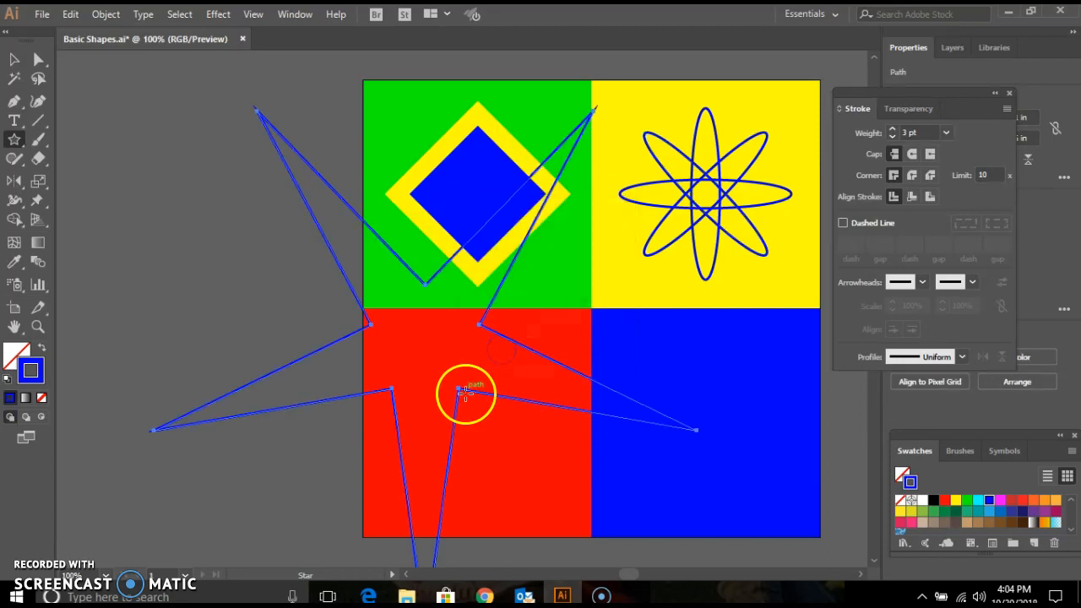
double_click(38, 182)
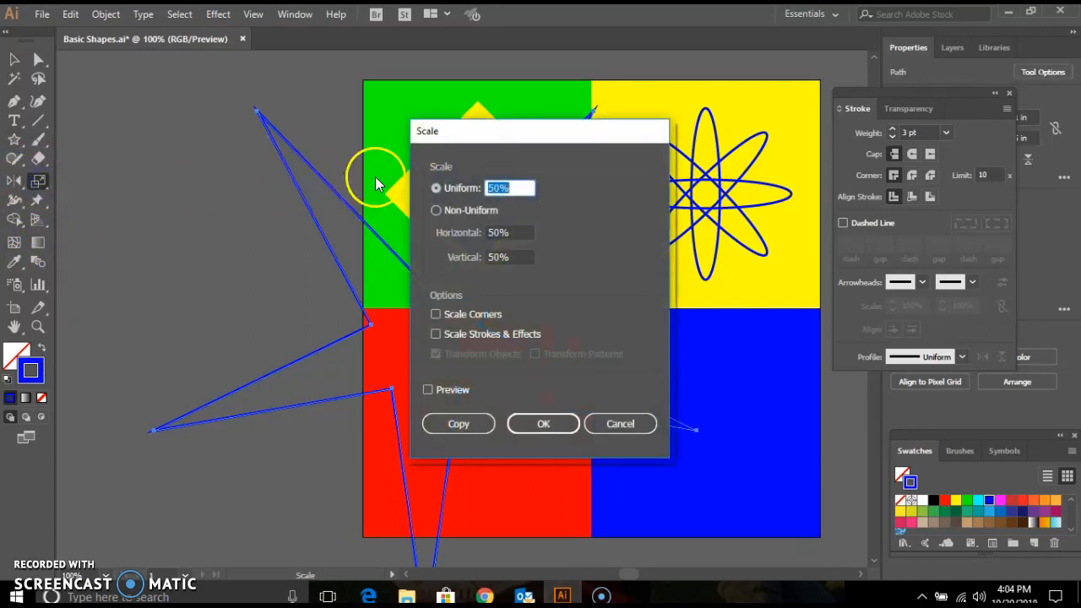
click(541, 424)
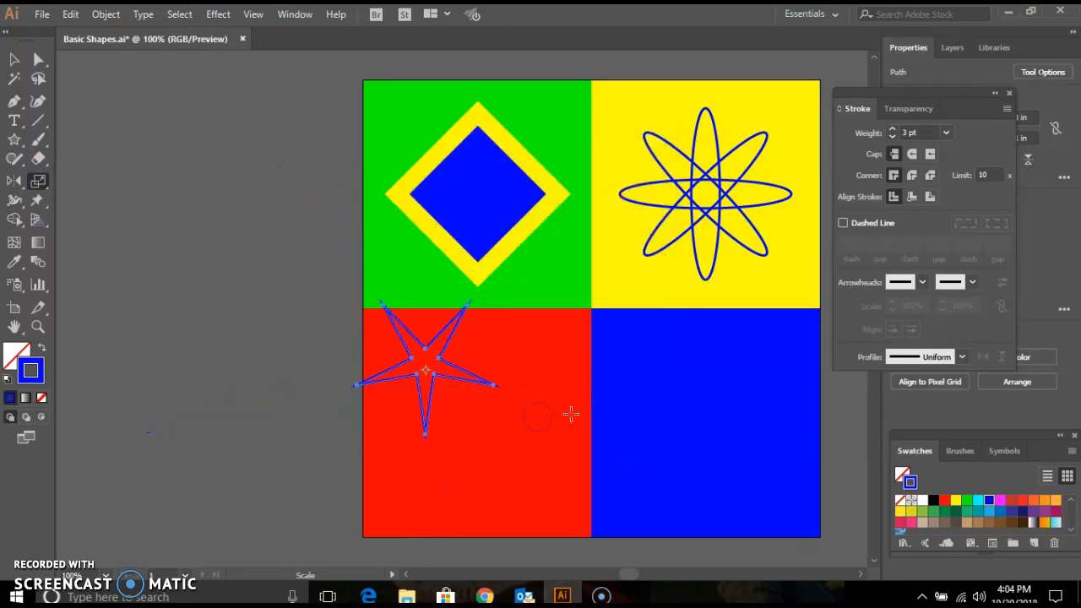
Fill the star with white and set its stroke weight to 5 pt
click(923, 502)
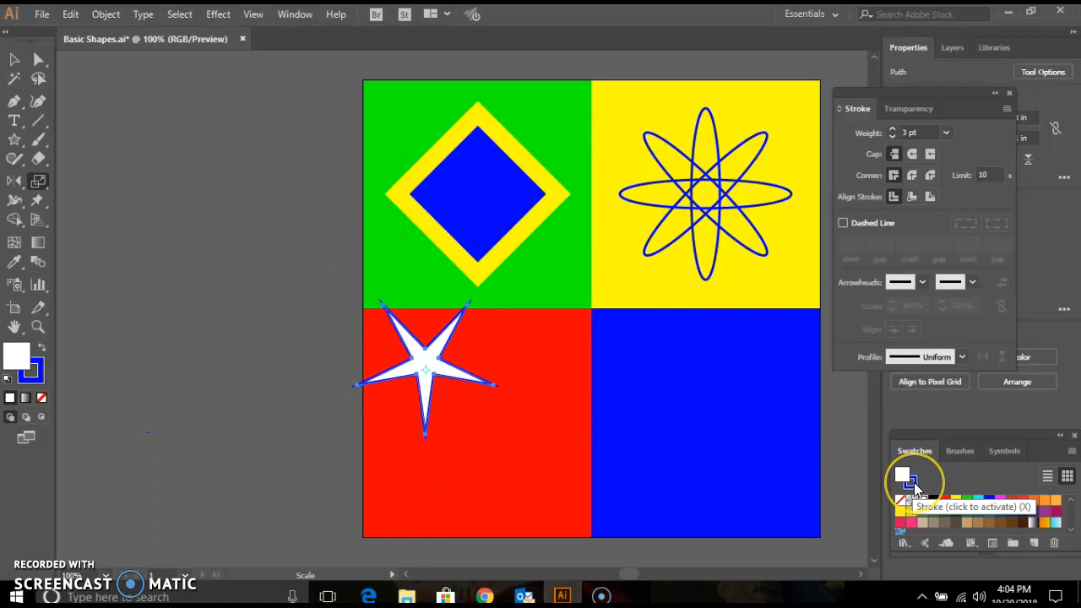
click(893, 129)
click(893, 129)
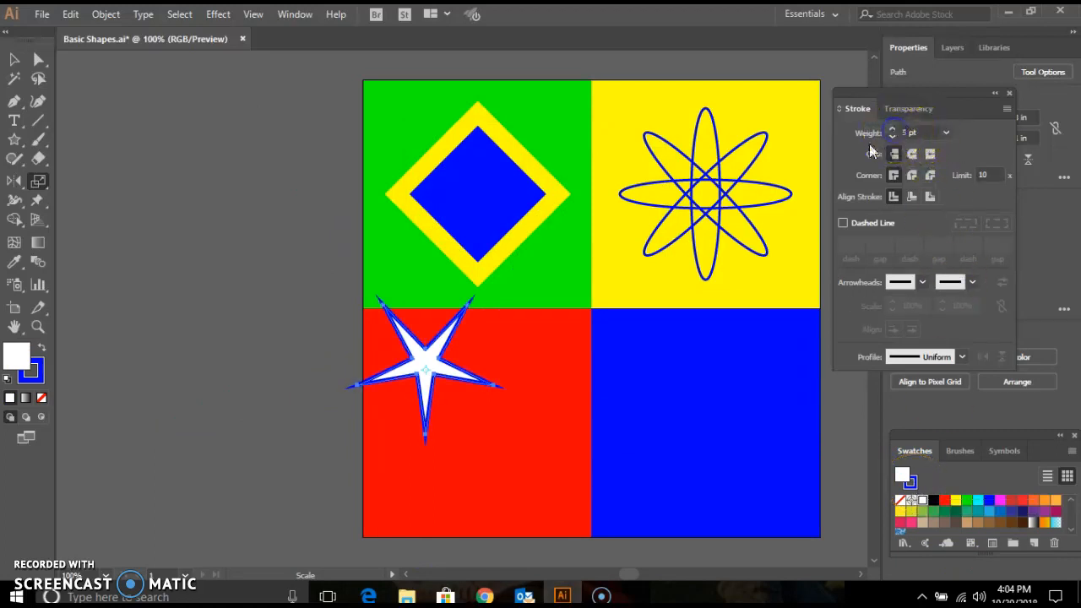
Reflect the star across the horizontal axis so that one point faces up
click(17, 188)
click(73, 201)
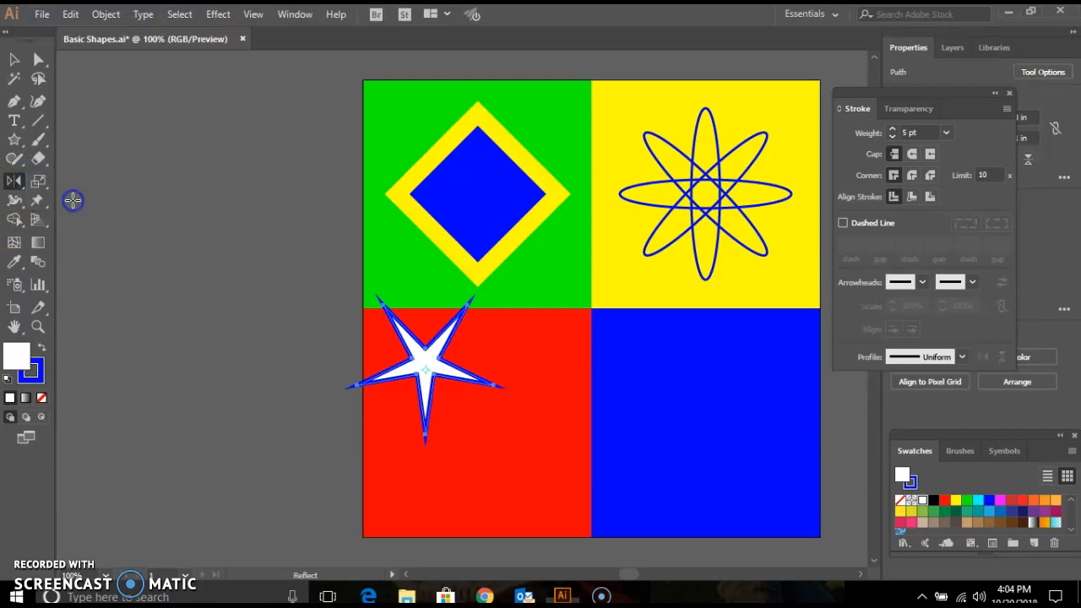
double_click(14, 184)
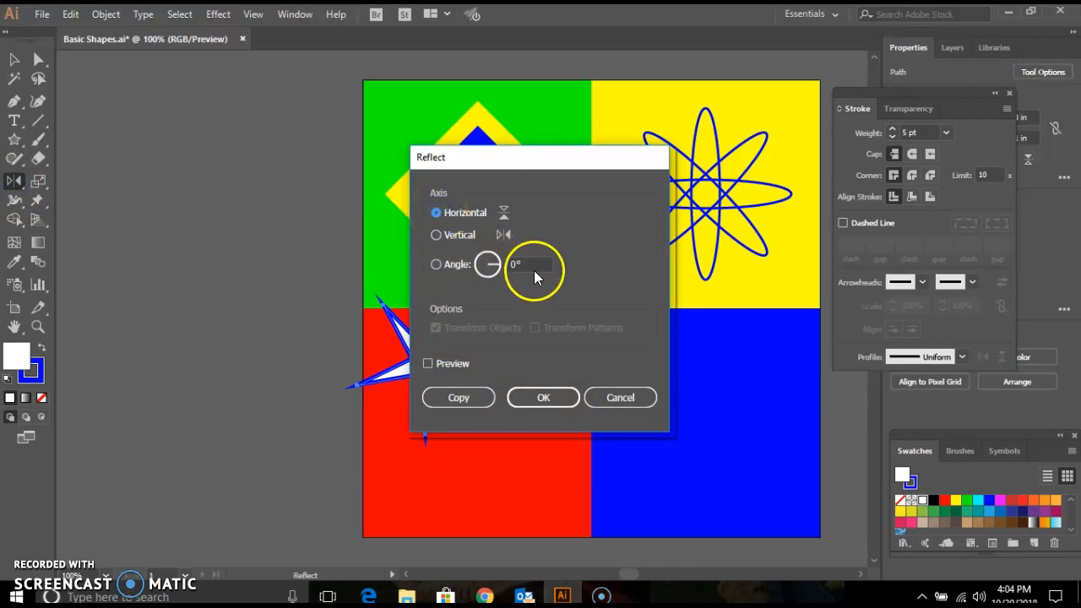
click(542, 393)
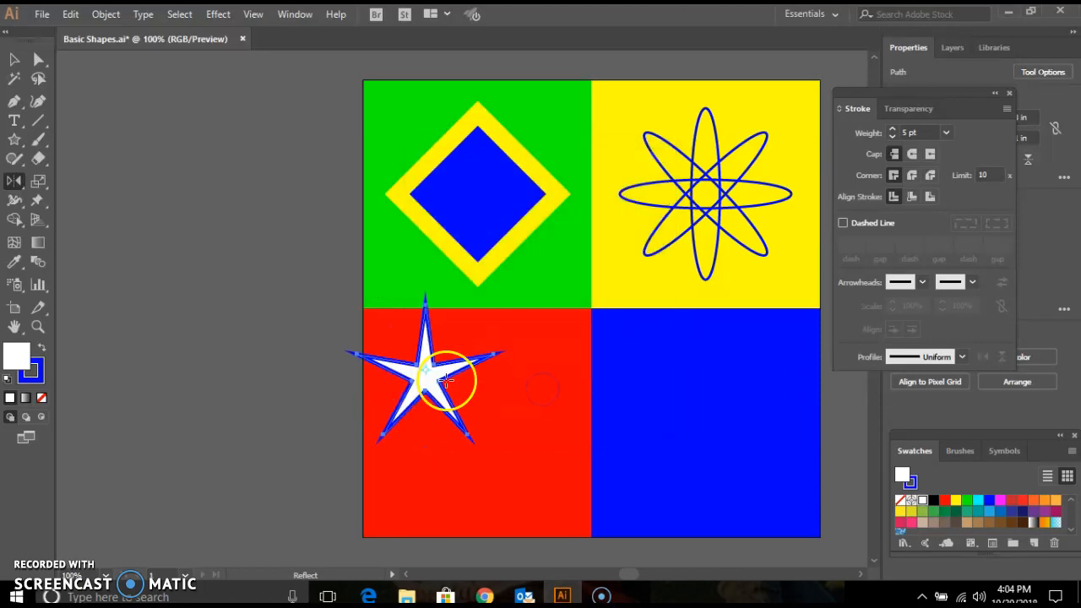
Move the star to the center of the red square
click(15, 59)
drag(420, 374, 476, 429)
click(234, 429)
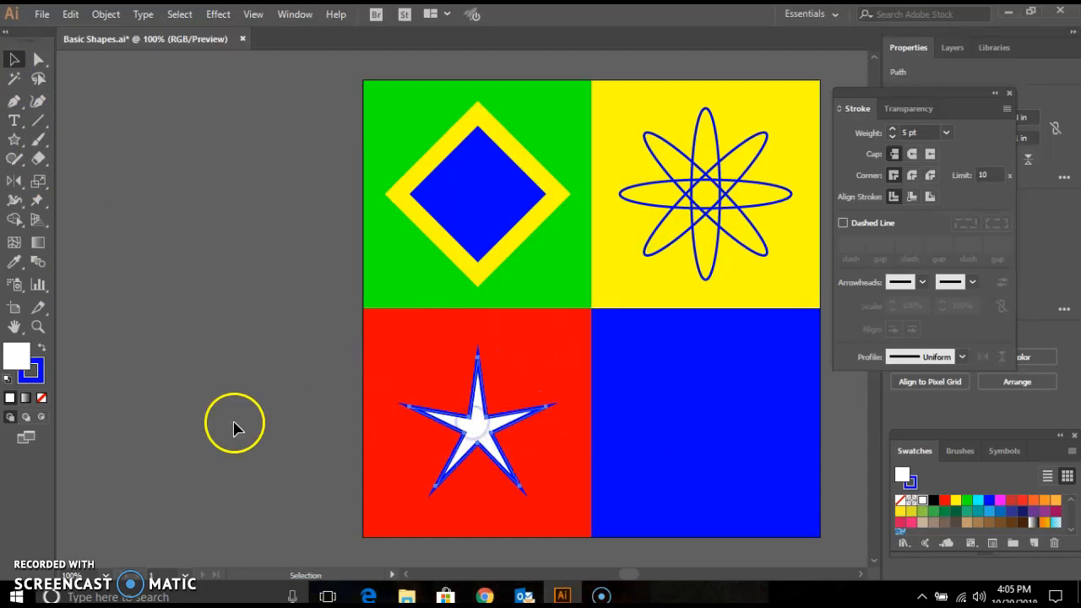
Create a three-sided polygon with a 1.5 in radius on the blue square
click(12, 140)
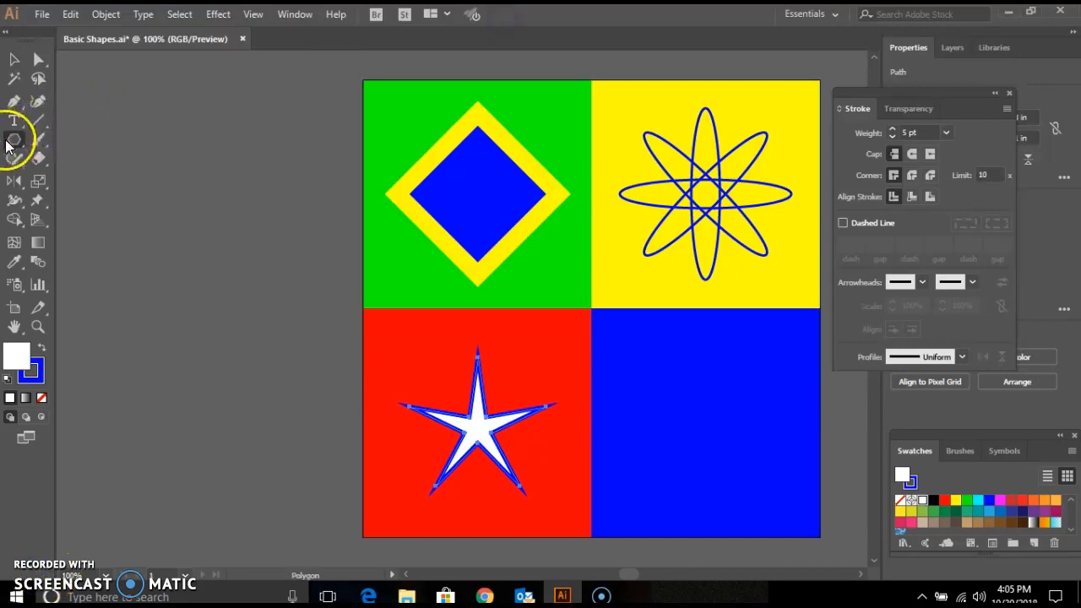
click(7, 141)
mouse_move(6, 142)
mouse_down()
mouse_move(76, 161)
mouse_move(97, 195)
mouse_up()
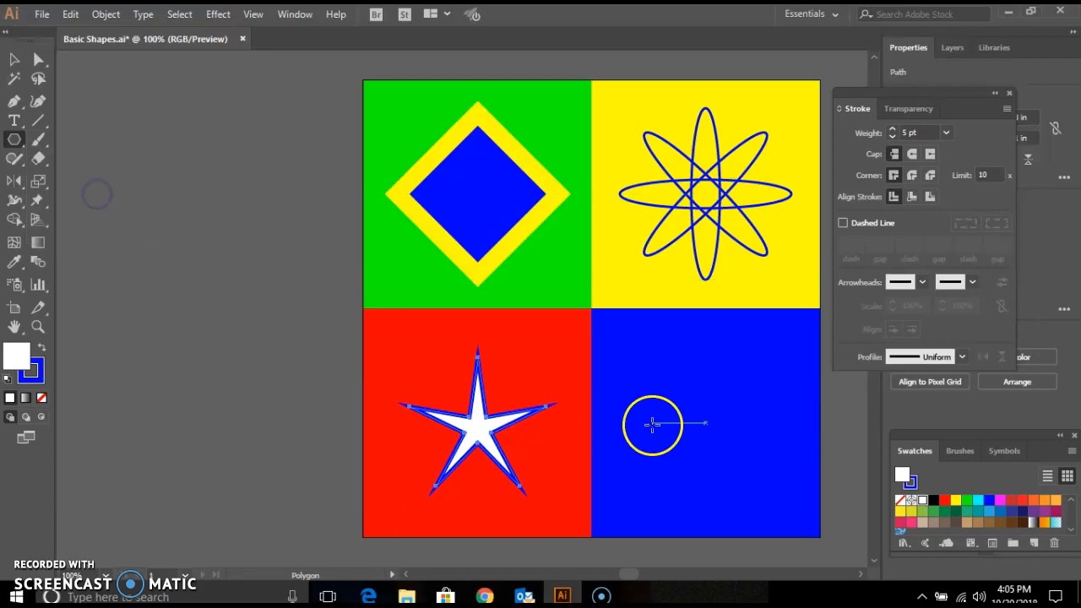
click(627, 301)
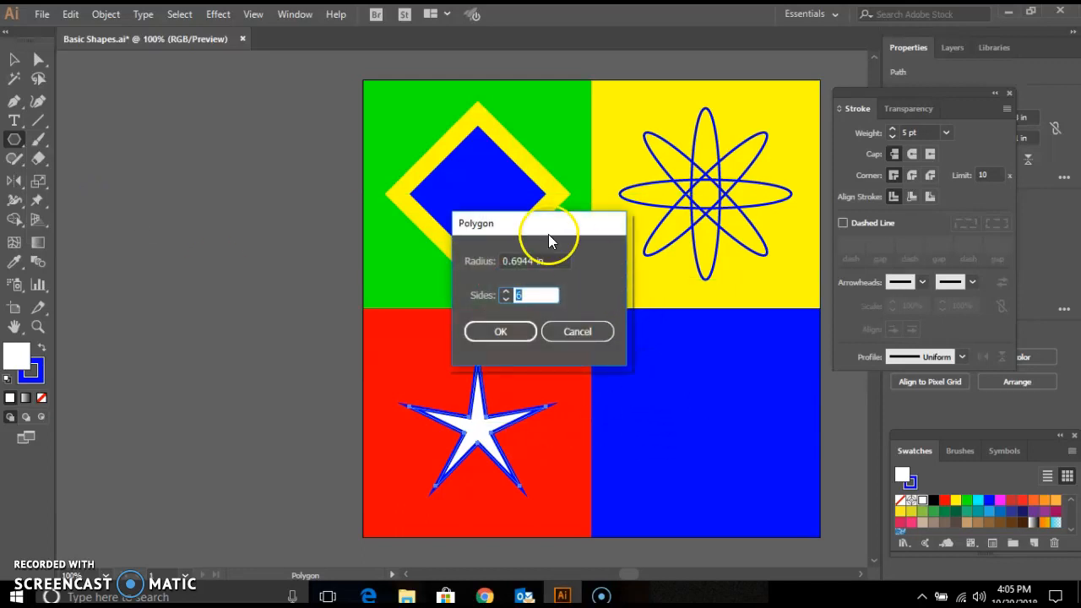
drag(545, 261, 506, 261)
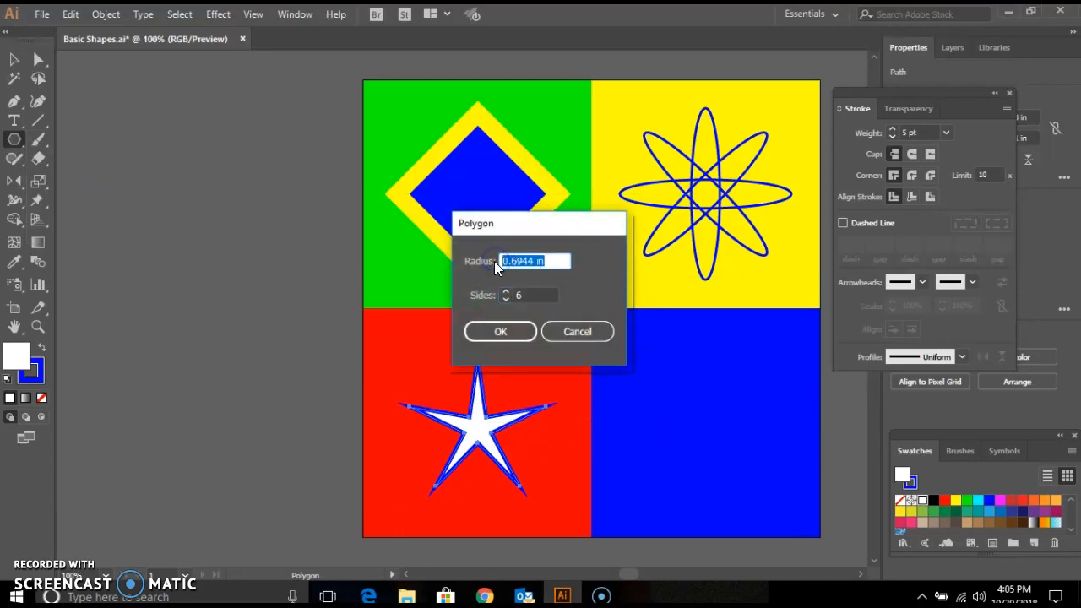
text(1.5)
key(Tab)
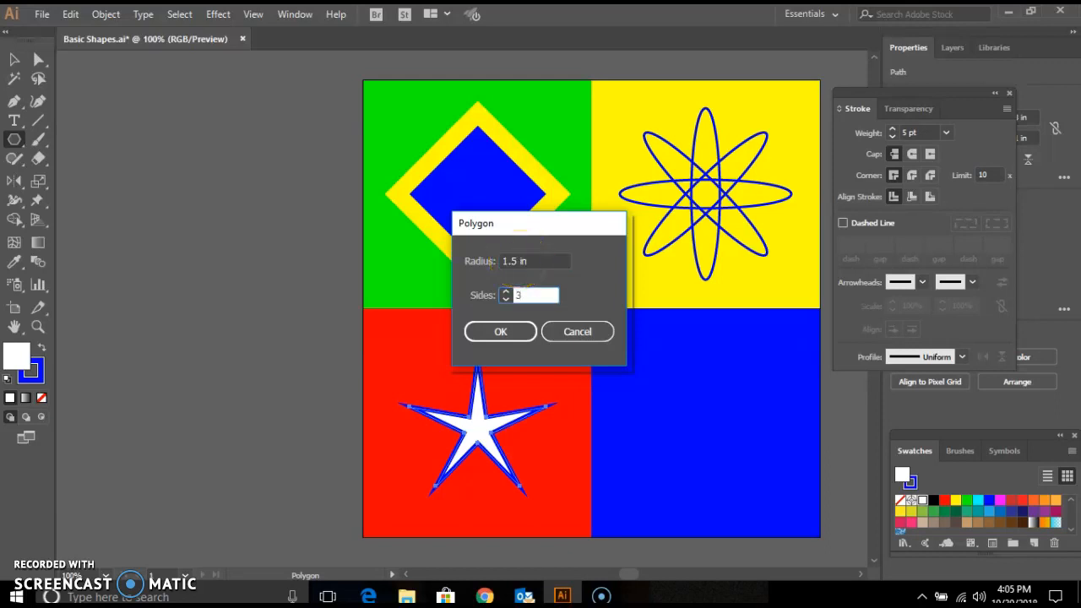
key(Return)
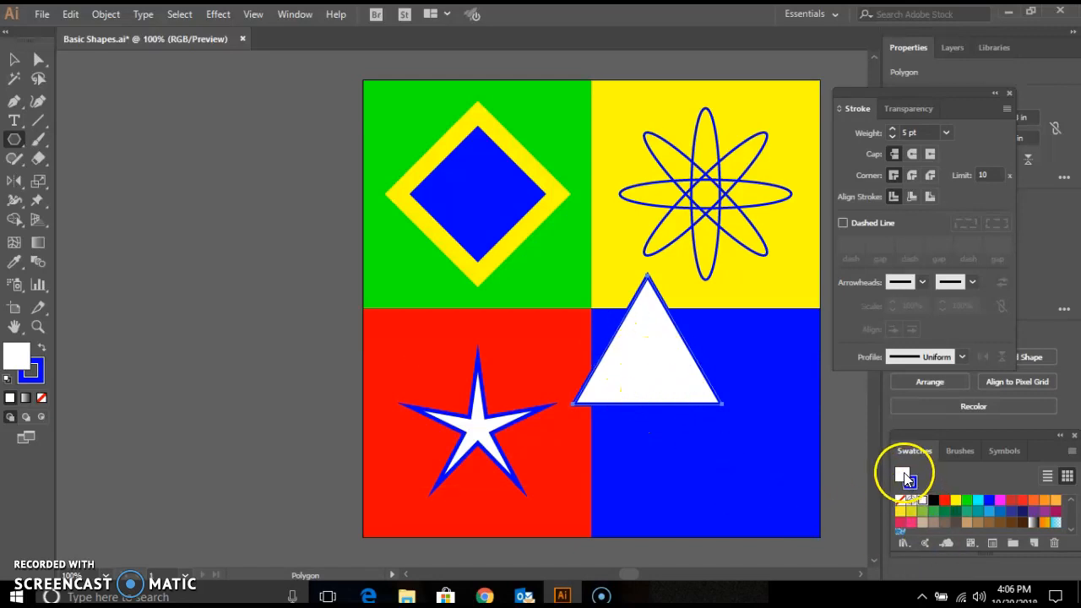
Give the triangle a red fill and a yellow stroke with a weight of 22 pt
click(943, 500)
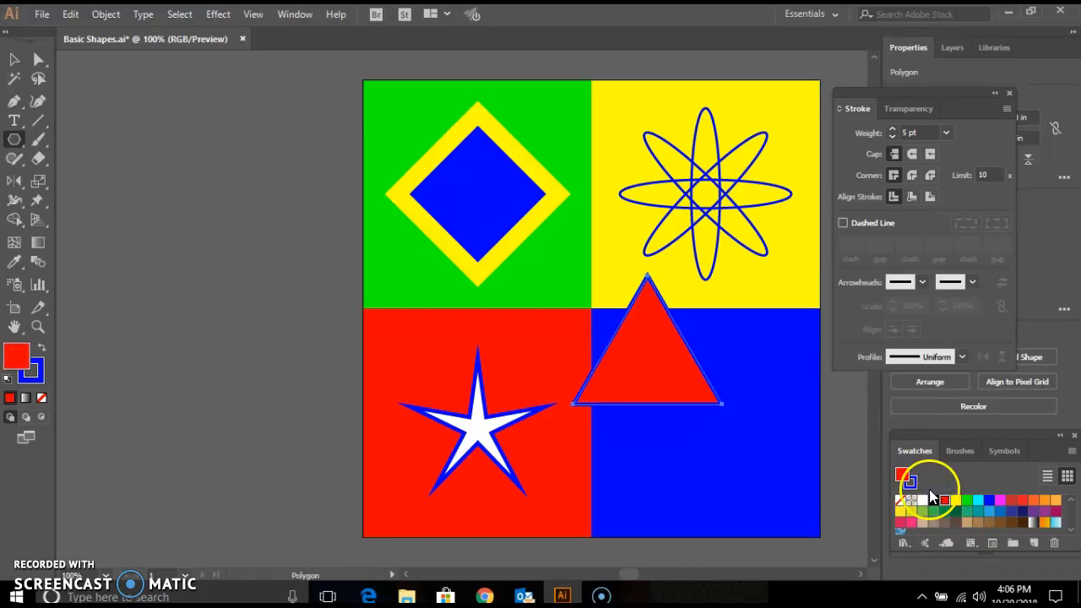
click(912, 486)
click(955, 500)
click(915, 135)
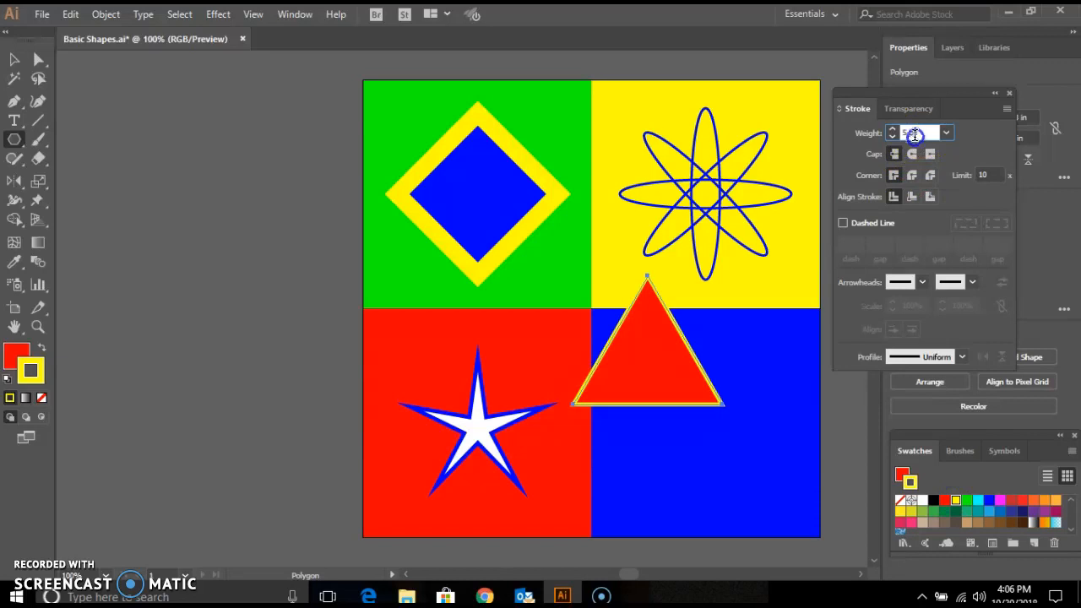
text(22)
click(859, 117)
Move the triangle to the center of the blue square
click(15, 59)
click(626, 329)
drag(639, 358, 696, 442)
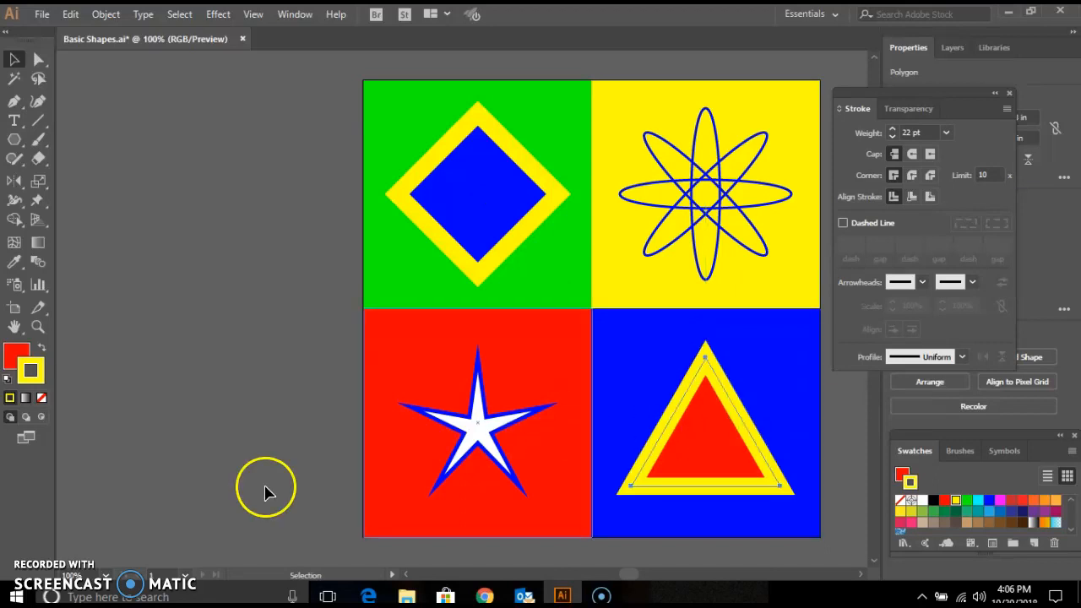